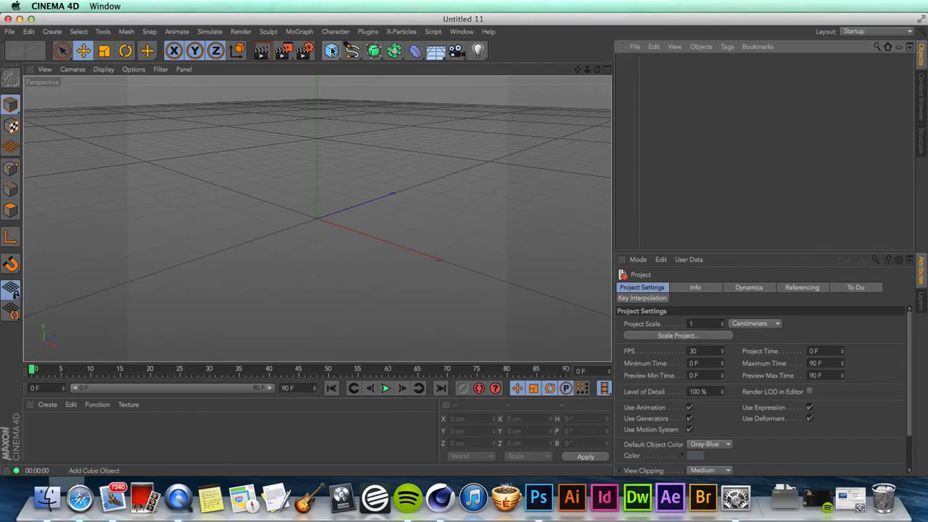
- Add a Platonic primitive with the Icosa type and duplicate it
{"action": "left_click_drag", "start_coordinate": [332, 50], "coordinate": [437, 132]}
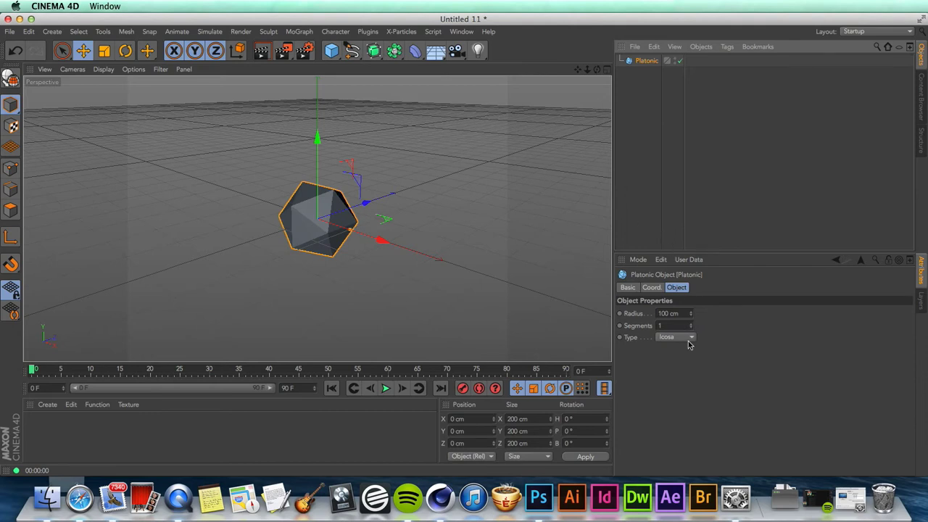
{"action": "left_click_drag", "start_coordinate": [689, 342], "coordinate": [723, 344]}
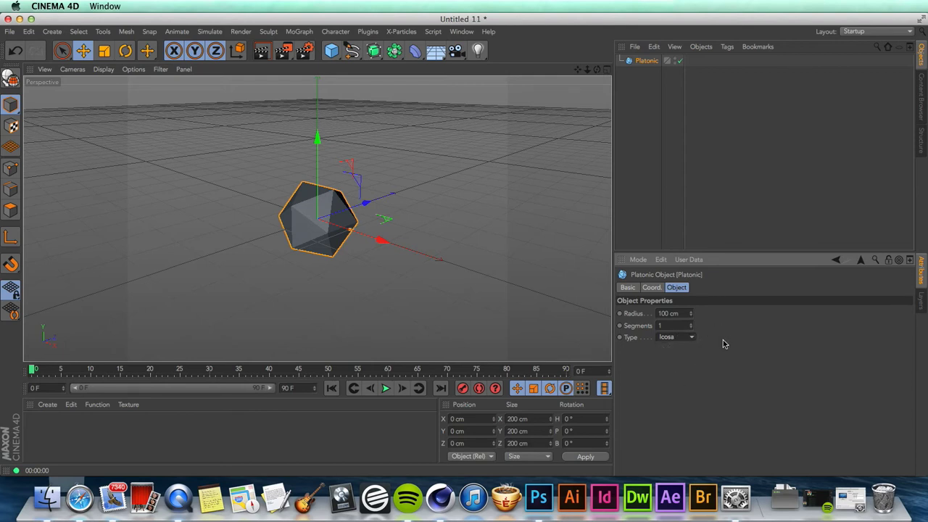
{"action": "left_click", "coordinate": [643, 61]}
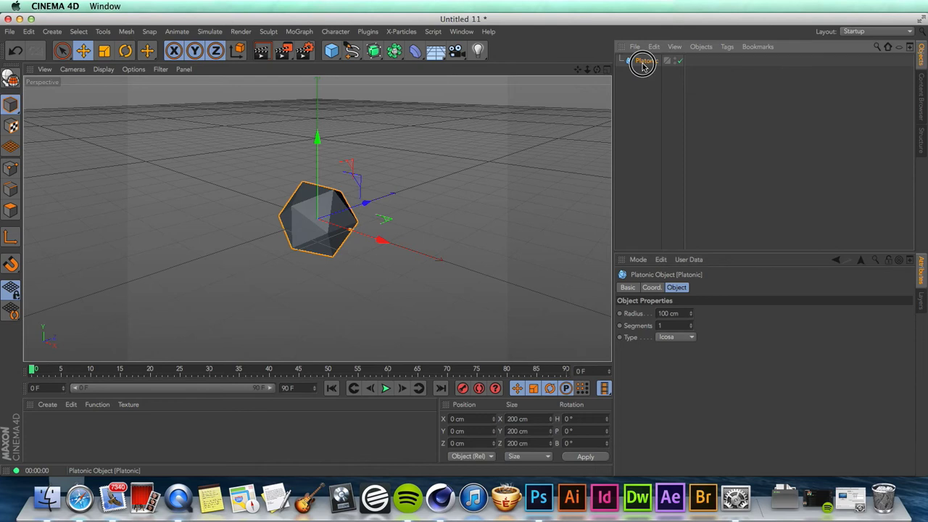
{"action": "key", "text": "super+c"}
{"action": "key", "text": "super+v"}
- Rename the original Platonic object as EXT and set its radius to 115 cm
{"action": "double_click", "coordinate": [642, 72]}
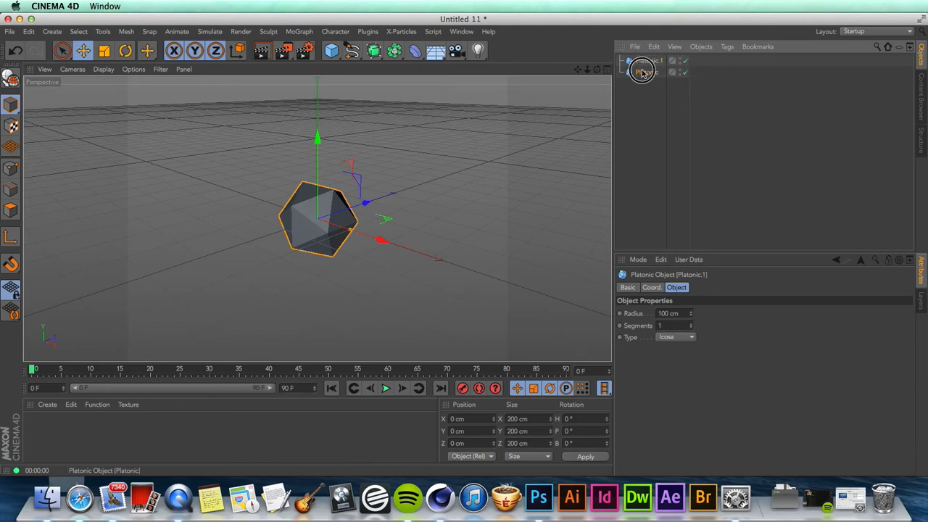
{"action": "type", "text": "B"}
{"action": "key", "text": "Return"}
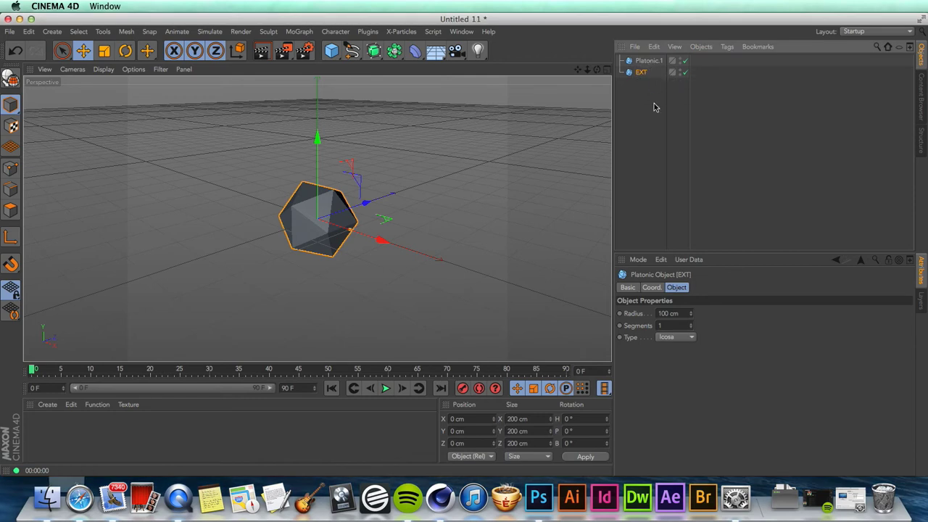
{"action": "double_click", "coordinate": [667, 312]}
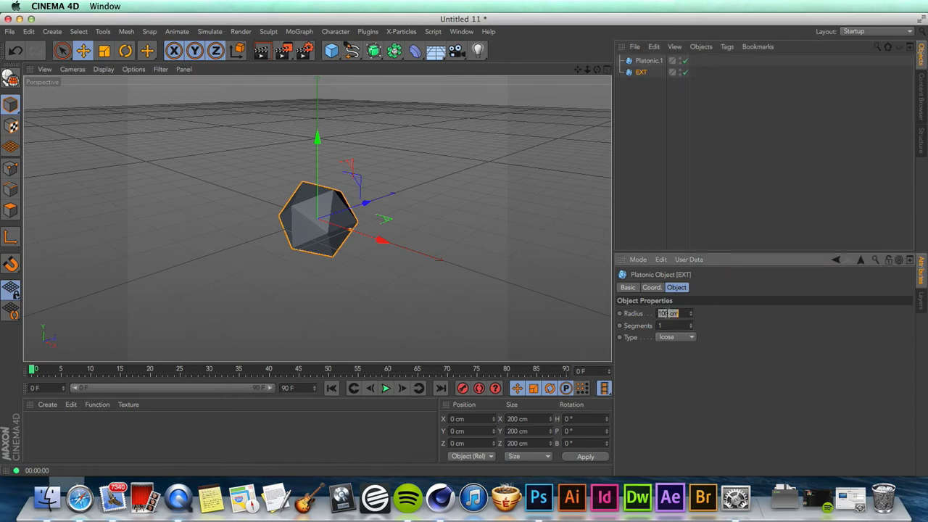
{"action": "type", "text": "115"}
{"action": "key", "text": "Return"}
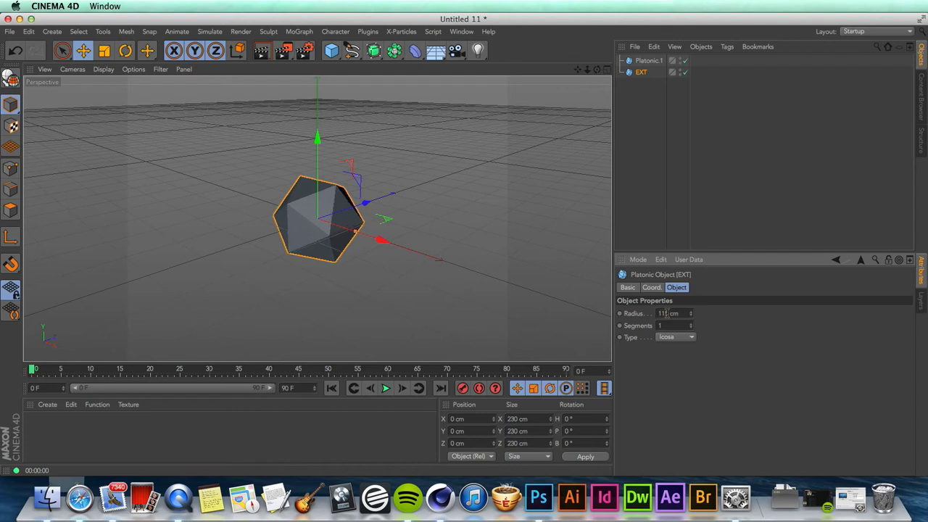
- Rename the Platonic.1 copy as holes and make it editable
{"action": "left_click", "coordinate": [649, 62]}
{"action": "double_click", "coordinate": [649, 62]}
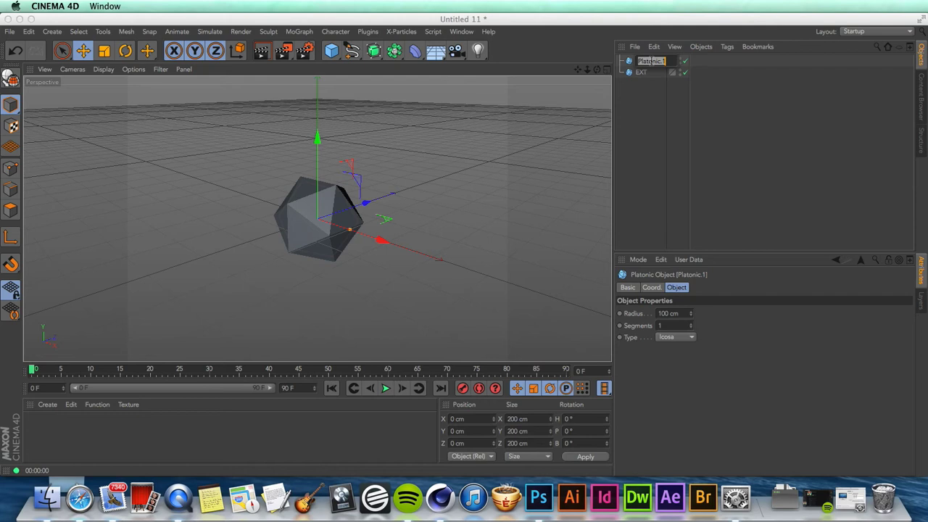
{"action": "type", "text": "Ic"}
{"action": "type", "text": "les"}
{"action": "key", "text": "Return"}
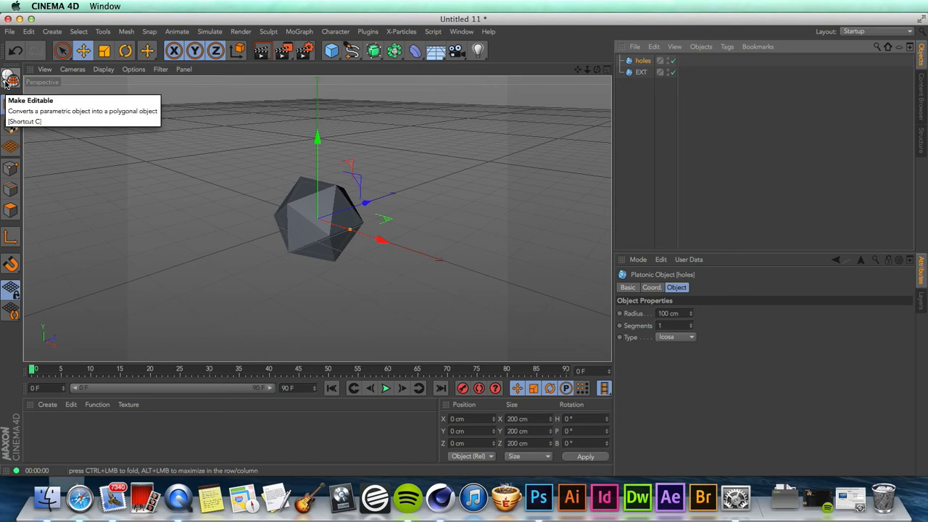
{"action": "left_click", "coordinate": [9, 80]}
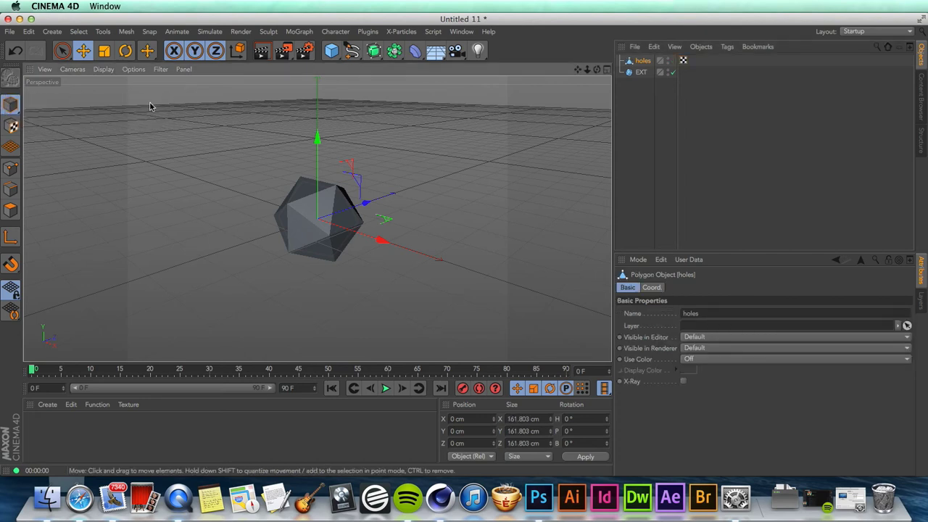
- Hide the EXT object and select all polygons of the holes object in polygon mode
{"action": "left_click", "coordinate": [13, 211]}
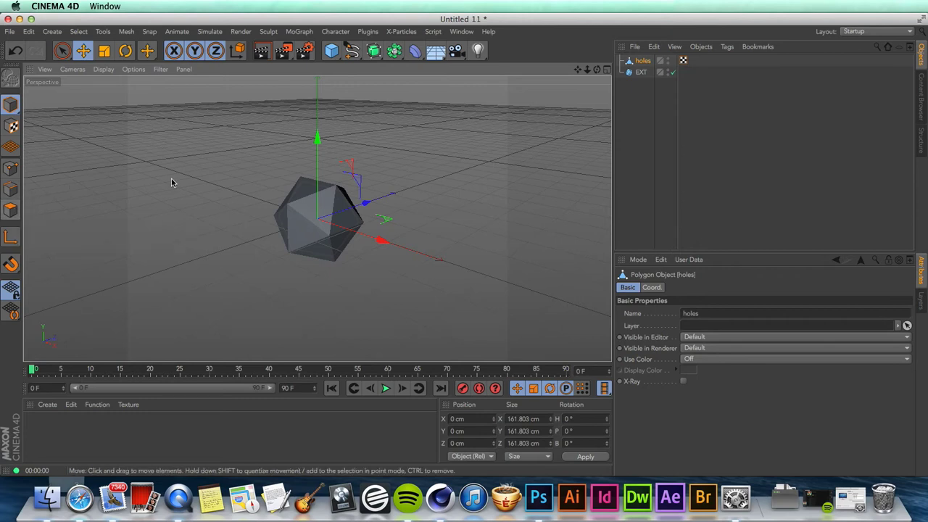
{"action": "left_click", "coordinate": [668, 72]}
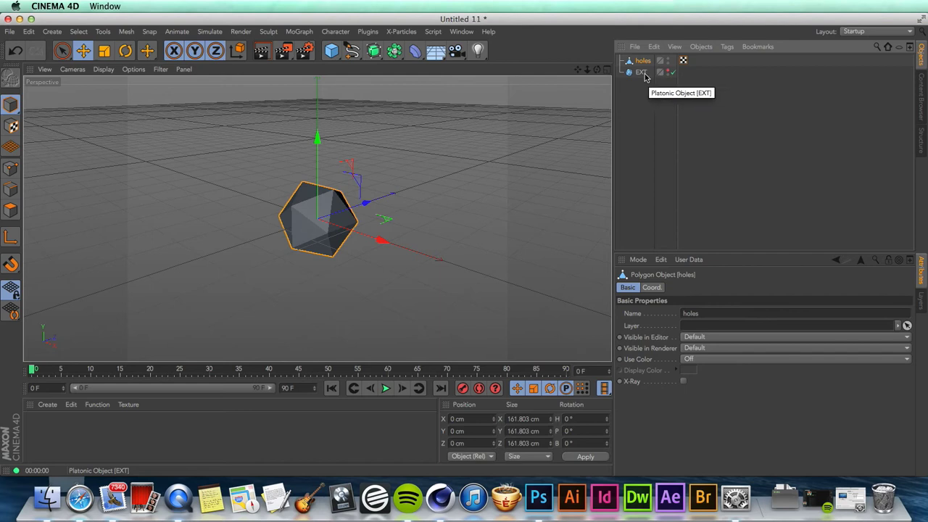
{"action": "left_click", "coordinate": [10, 213]}
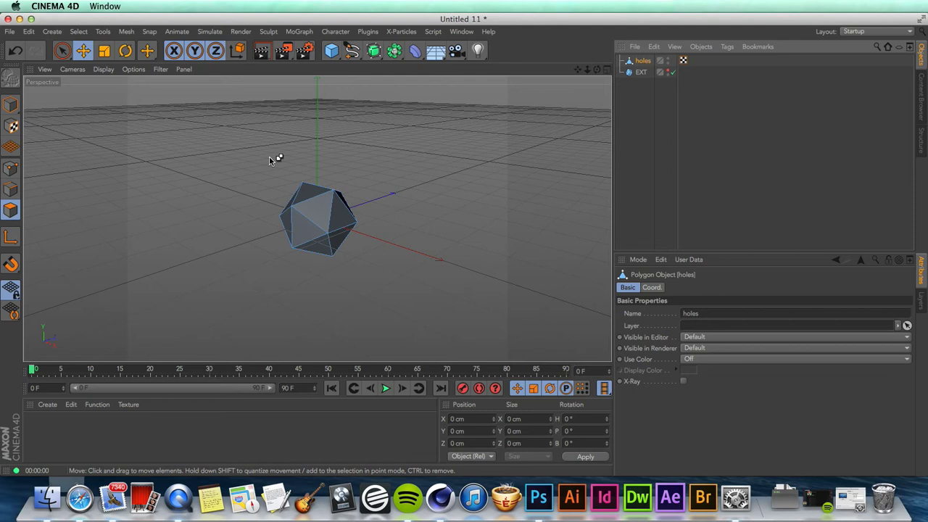
{"action": "key", "text": "super+a"}
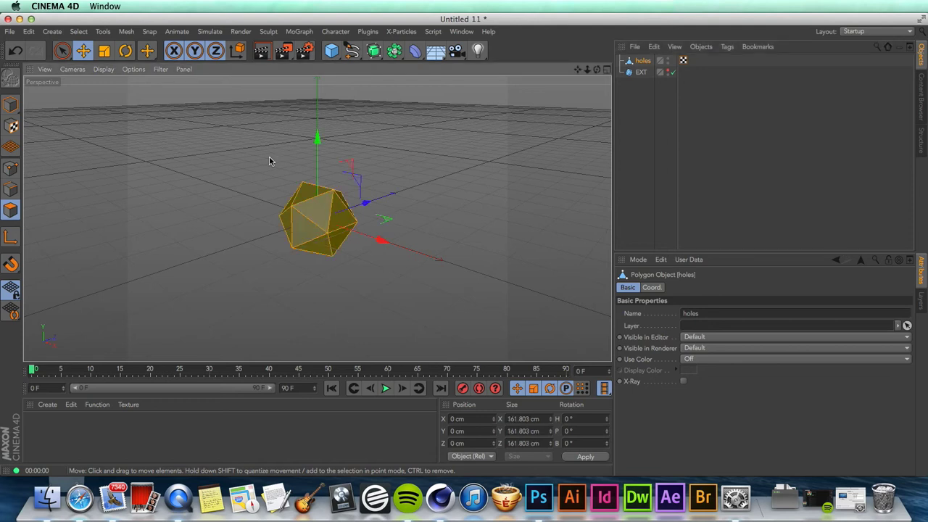
- Disconnect the selected polygons of holes with Preserve Groups turned off
{"action": "left_click", "coordinate": [128, 32]}
{"action": "mouse_move", "coordinate": [138, 61]}
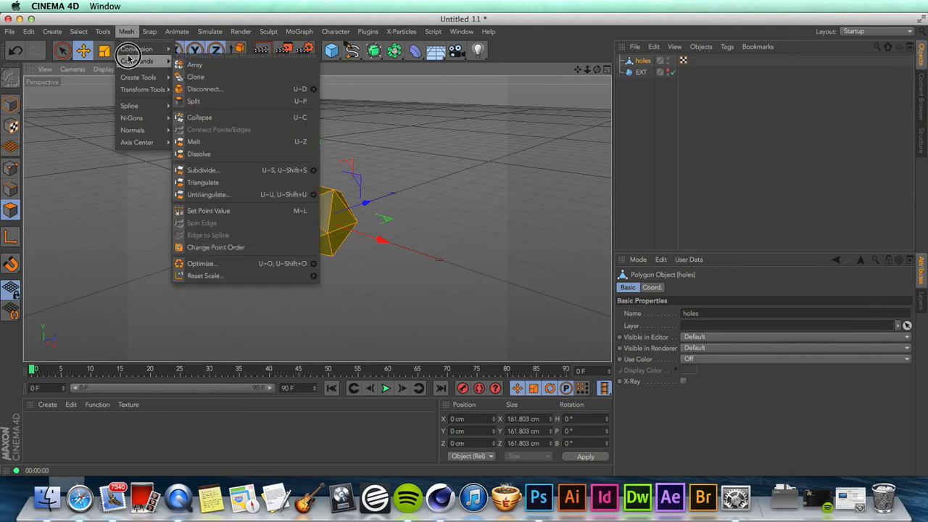
{"action": "left_click", "coordinate": [314, 90]}
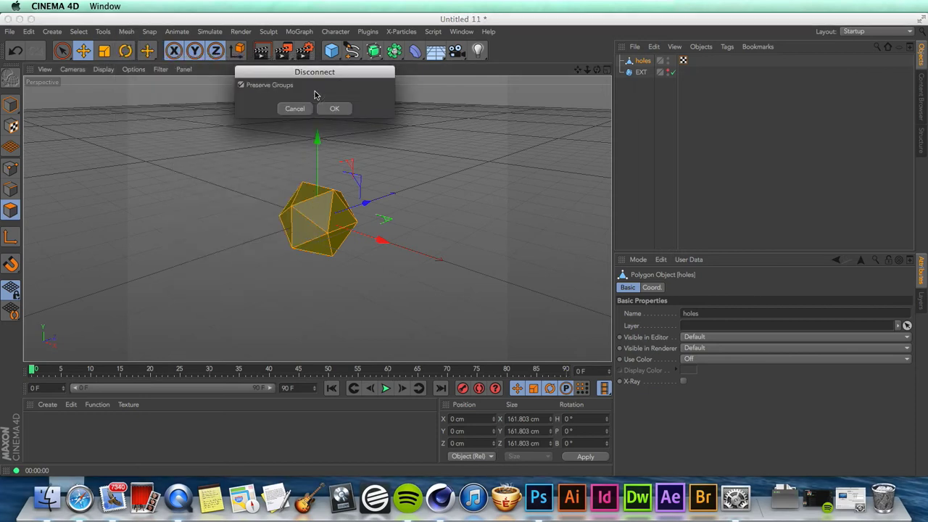
{"action": "left_click", "coordinate": [241, 87]}
{"action": "left_click", "coordinate": [332, 109]}
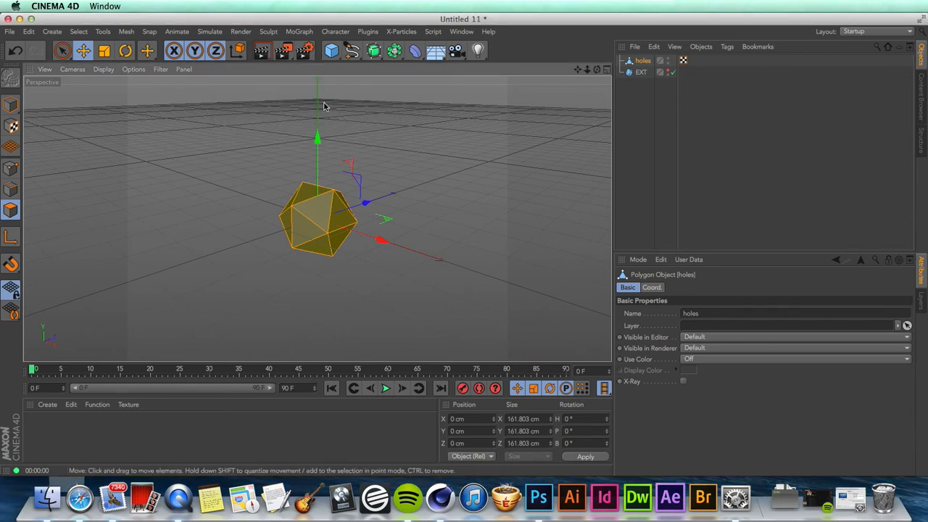
- Add a MoGraph Fracture object and make the holes object its child
{"action": "left_click", "coordinate": [299, 33]}
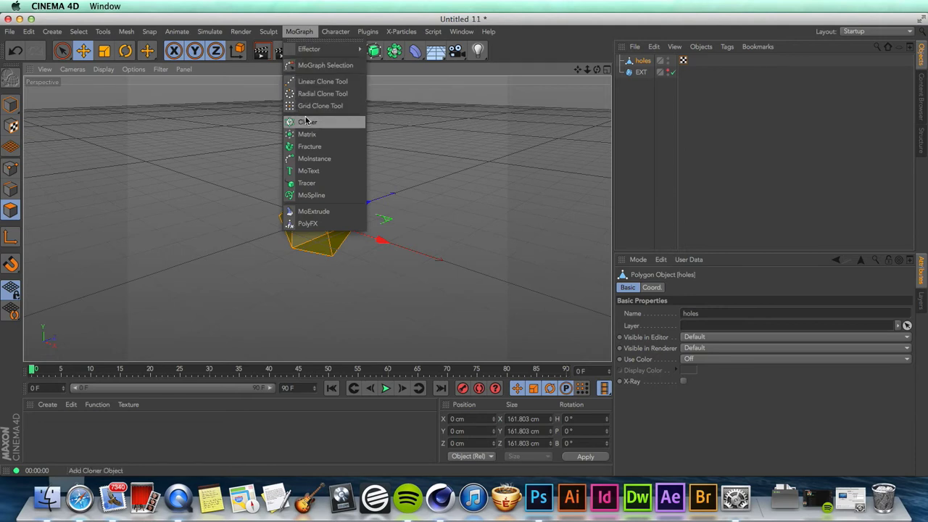
{"action": "left_click", "coordinate": [330, 149]}
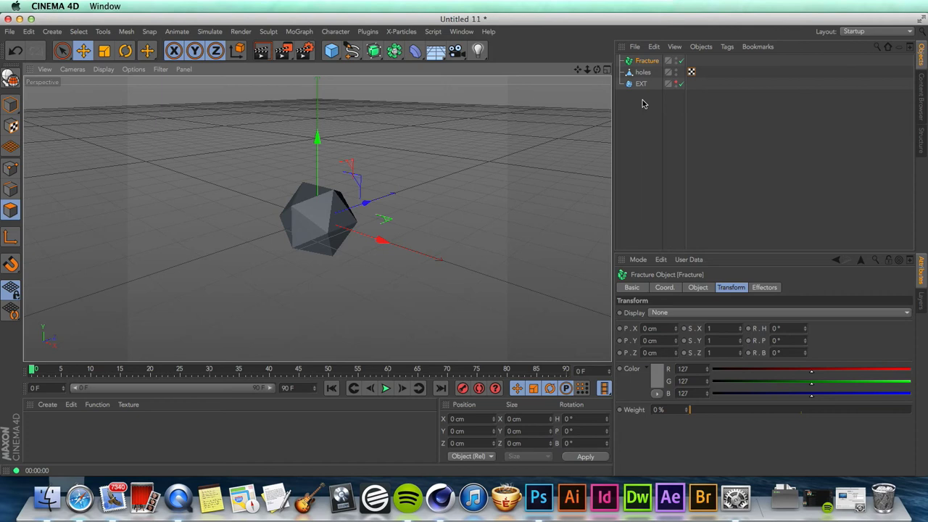
{"action": "left_click_drag", "start_coordinate": [642, 73], "coordinate": [649, 63]}
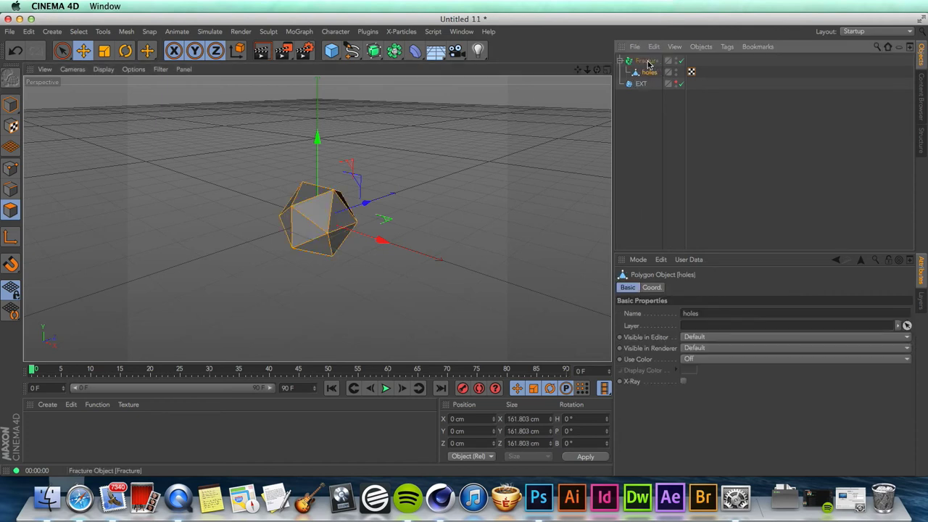
- Set the Fracture object's mode to Explode Segments
{"action": "left_click", "coordinate": [649, 64]}
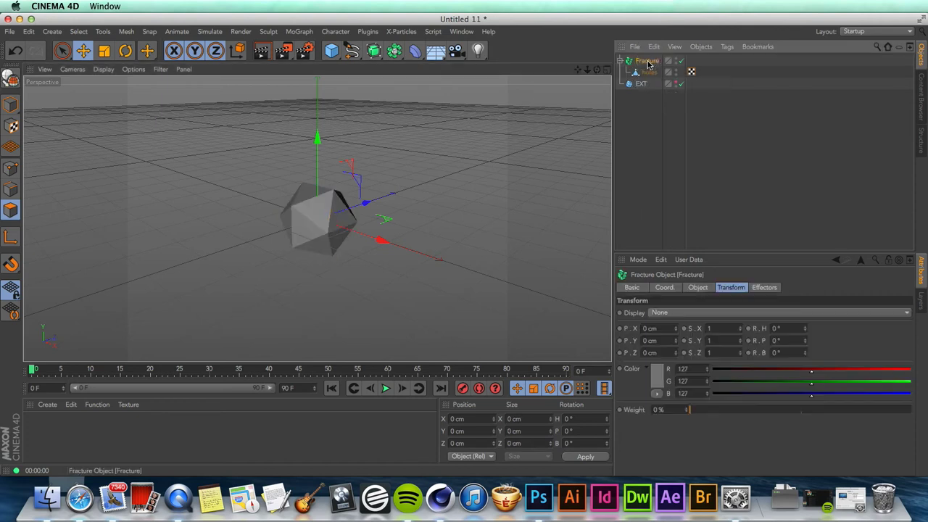
{"action": "left_click", "coordinate": [707, 289]}
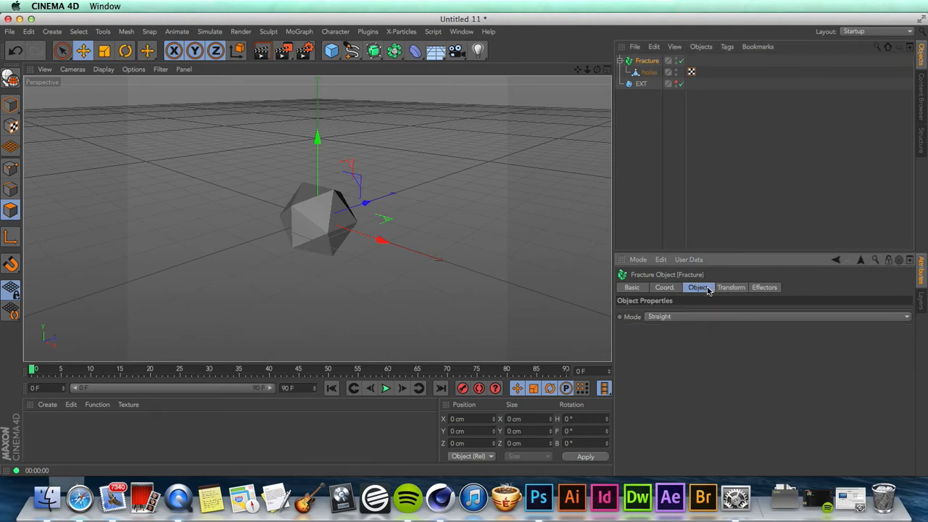
{"action": "left_click", "coordinate": [708, 318]}
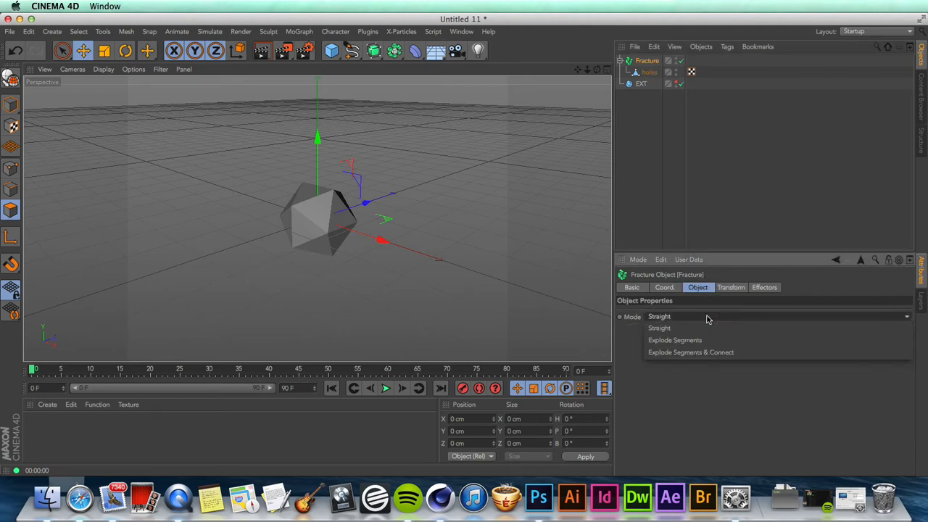
{"action": "left_click", "coordinate": [707, 341]}
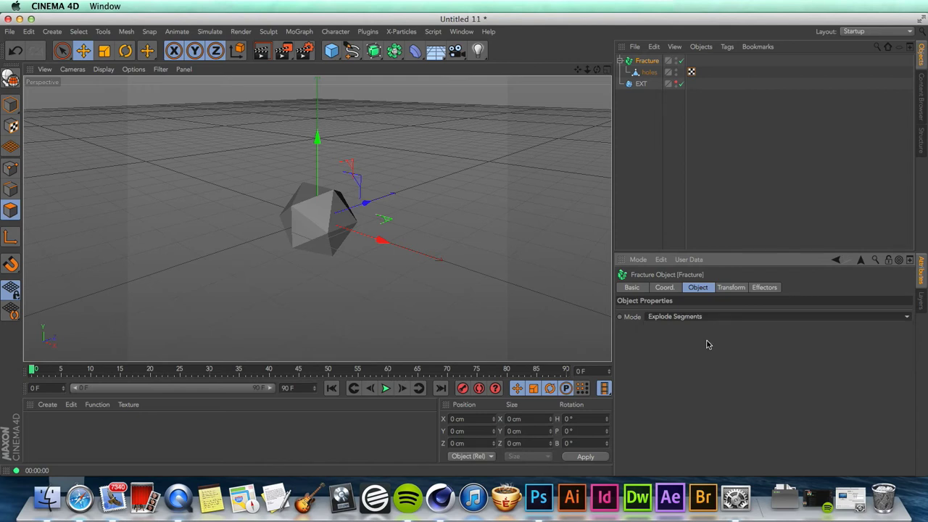
- Set the Fracture object's transform scale to 0.9 on X, Y and Z
{"action": "left_click", "coordinate": [731, 289]}
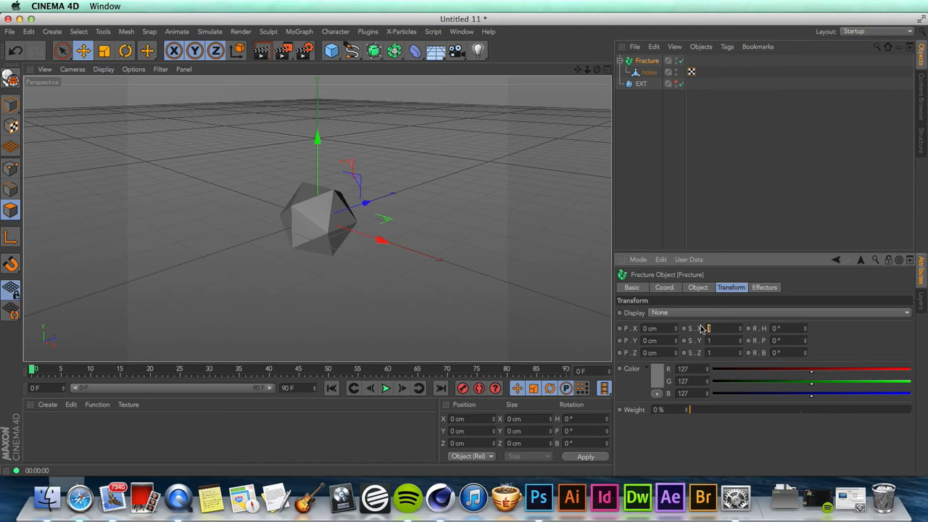
{"action": "type", "text": "0.9"}
{"action": "key", "text": "Tab"}
{"action": "type", "text": "0.9"}
{"action": "key", "text": "Tab"}
{"action": "type", "text": "0.9"}
{"action": "key", "text": "Tab"}
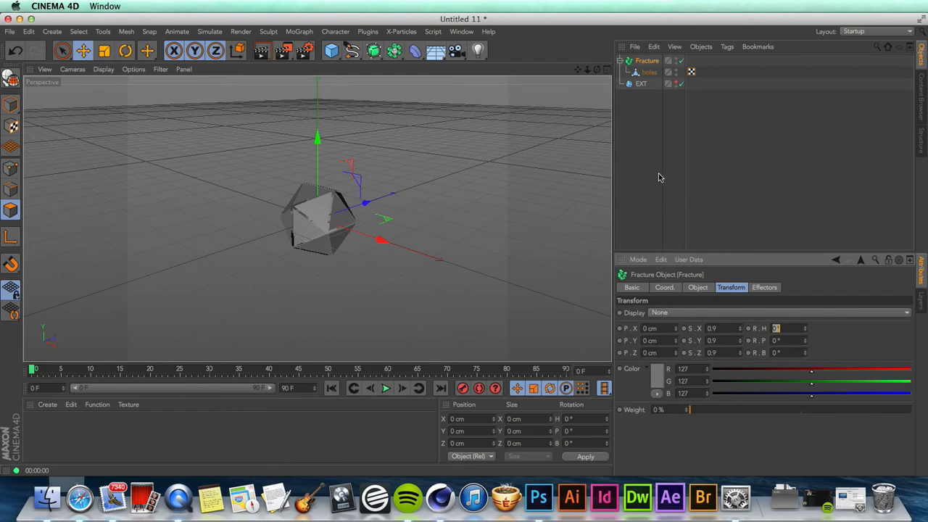
{"action": "left_click", "coordinate": [648, 61]}
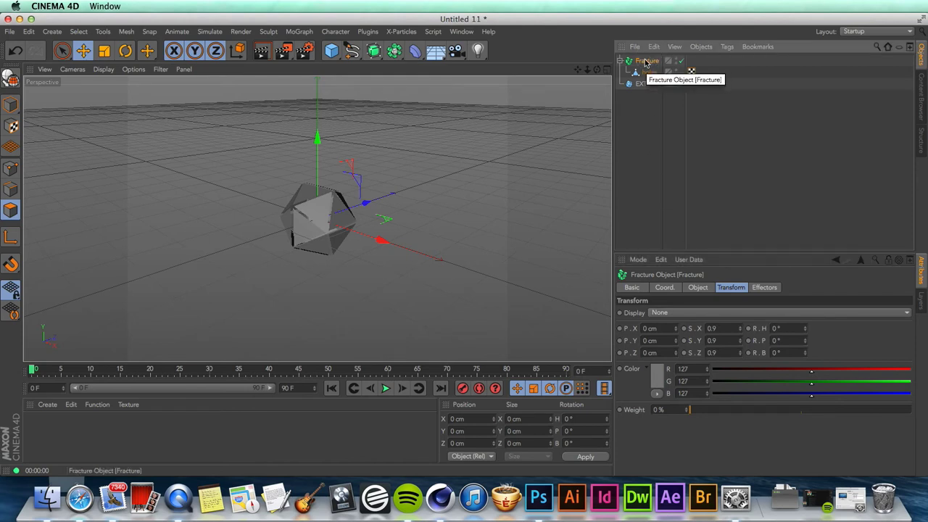
- Add a Cloth Surface object and make the Fracture object its child
{"action": "left_click_drag", "start_coordinate": [302, 170], "coordinate": [355, 178], "text": "alt"}
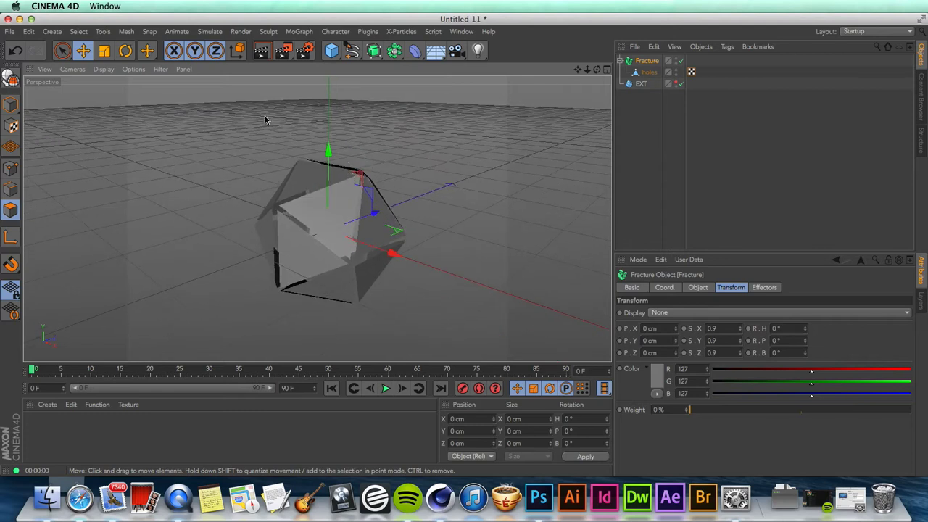
{"action": "left_click", "coordinate": [210, 31]}
{"action": "mouse_move", "coordinate": [212, 52]}
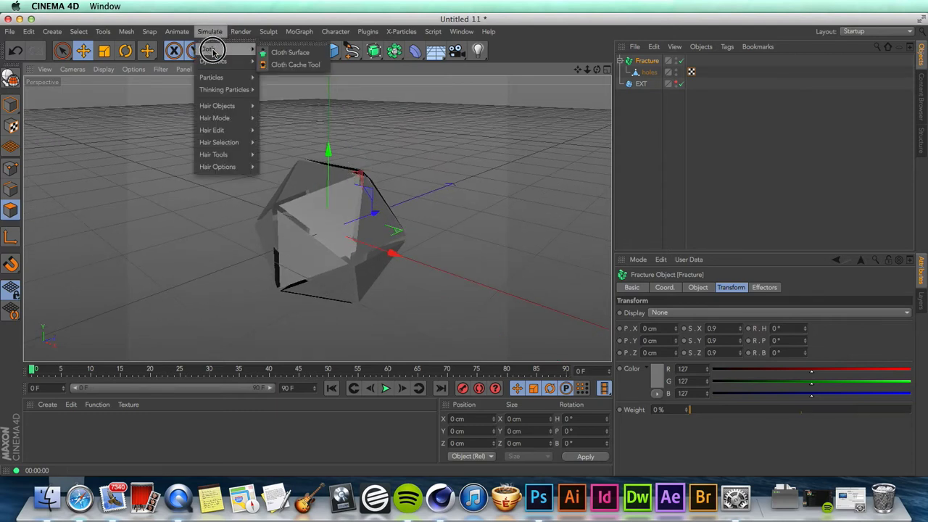
{"action": "left_click", "coordinate": [277, 54]}
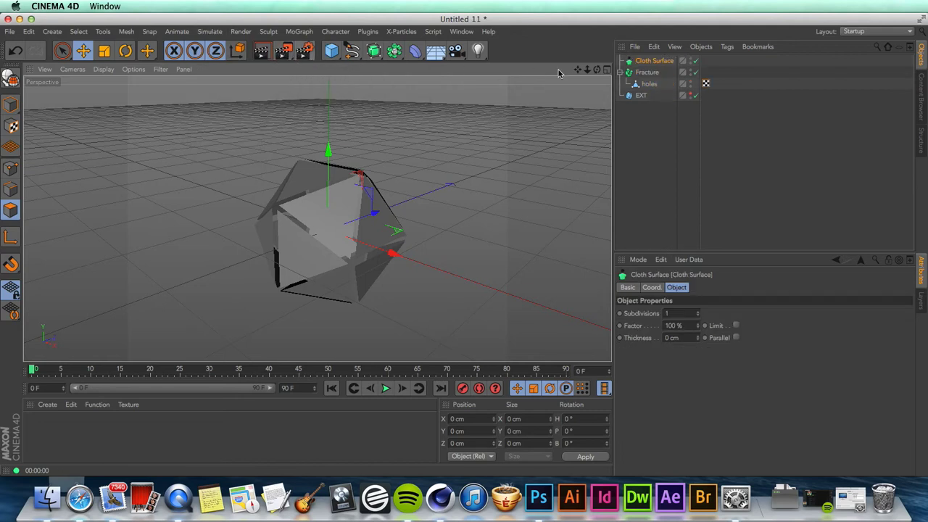
{"action": "mouse_move", "coordinate": [638, 61]}
{"action": "left_mouse_down"}
{"action": "mouse_move", "coordinate": [653, 77]}
{"action": "mouse_move", "coordinate": [651, 65]}
{"action": "left_mouse_up"}
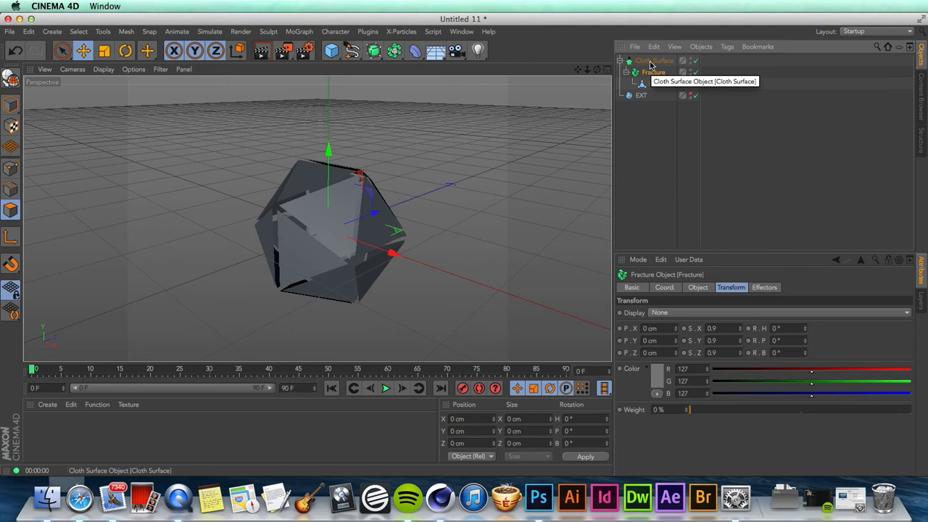
- Set the Cloth Surface's subdivisions to 0 and its thickness to 43 cm
{"action": "left_click", "coordinate": [649, 62]}
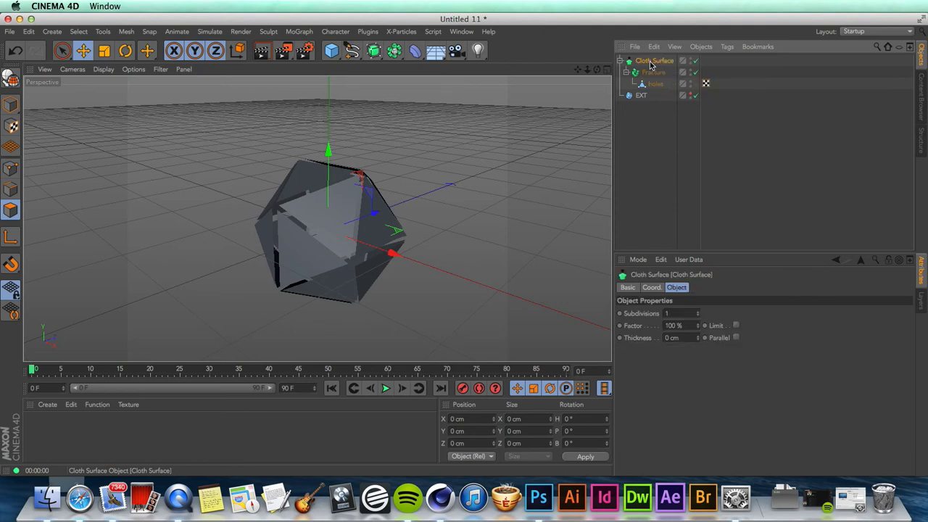
{"action": "left_click", "coordinate": [698, 316]}
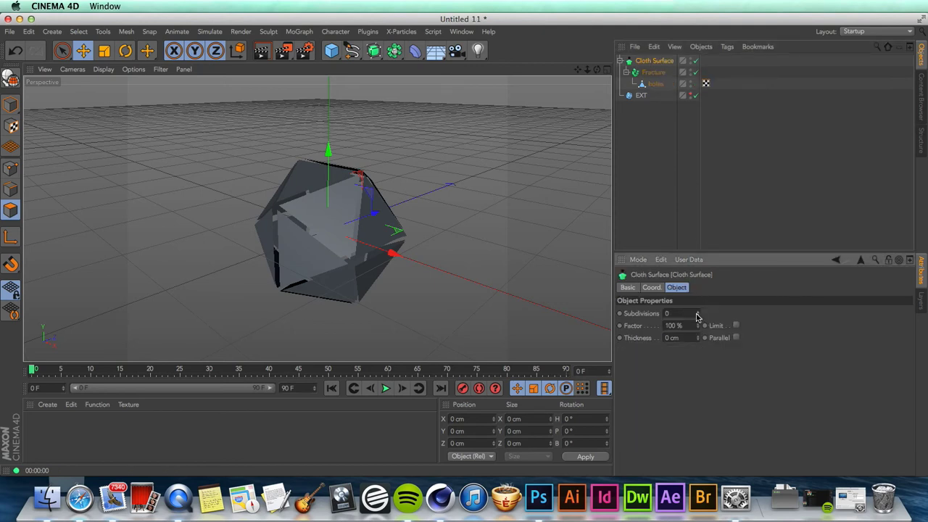
{"action": "left_click_drag", "start_coordinate": [698, 338], "coordinate": [698, 326]}
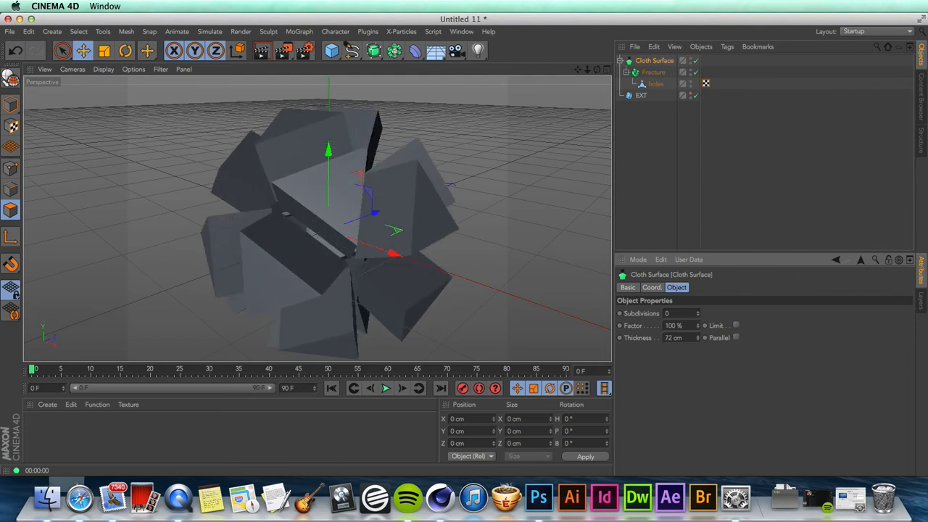
{"action": "left_click_drag", "start_coordinate": [696, 341], "coordinate": [696, 352]}
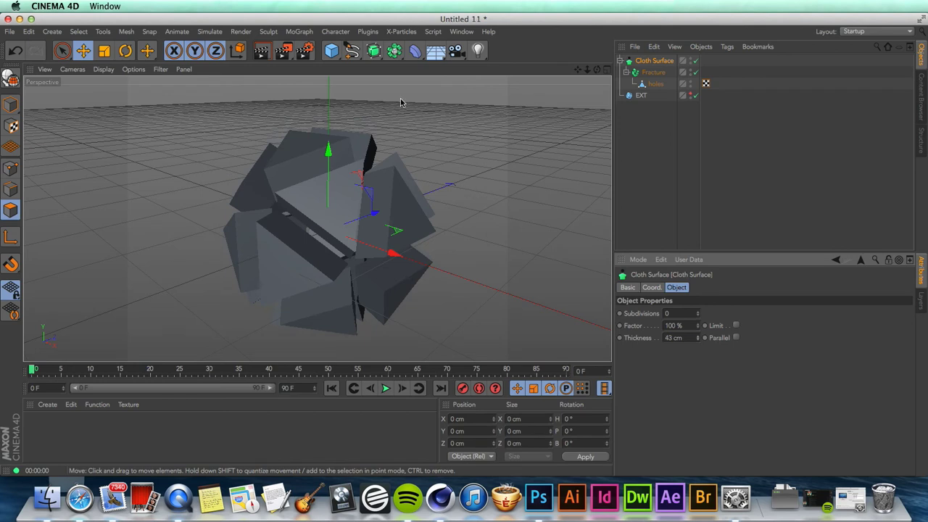
- Rename the Cloth Surface object as HOLES
{"action": "left_click_drag", "start_coordinate": [374, 50], "coordinate": [518, 49]}
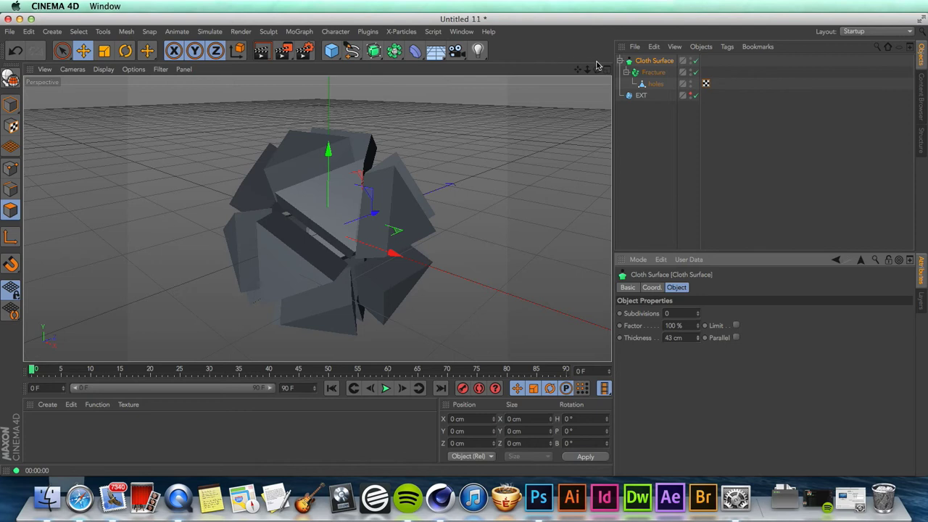
{"action": "left_click", "coordinate": [620, 61]}
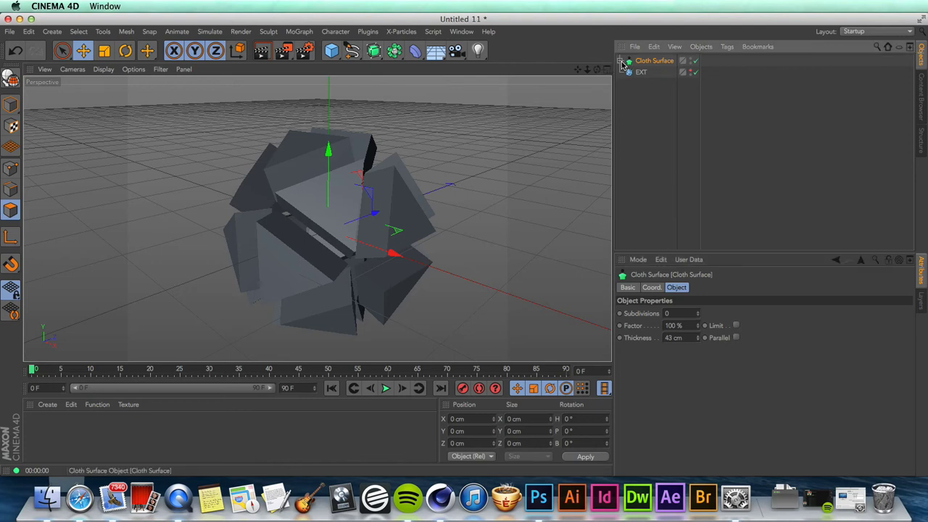
{"action": "double_click", "coordinate": [642, 62]}
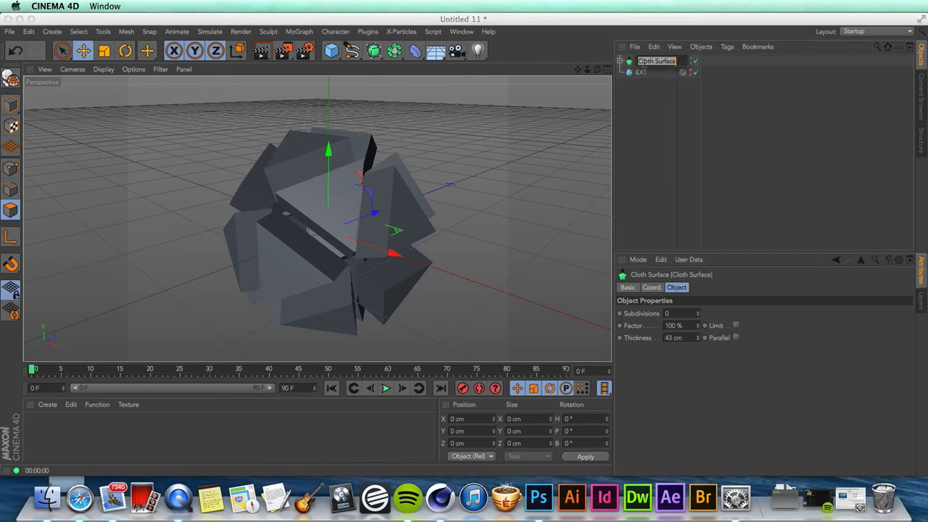
{"action": "type", "text": "HOLES"}
{"action": "key", "text": "Return"}
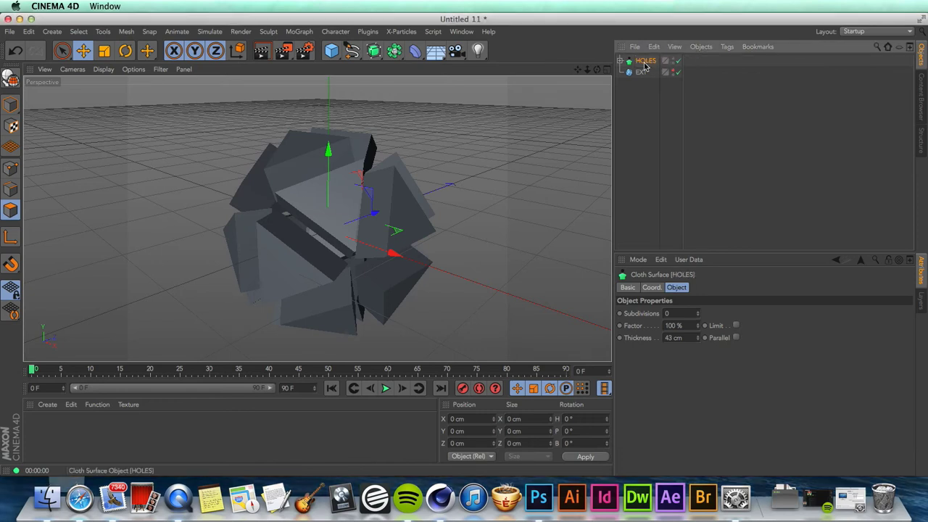
- Add a Boole object and rename it "primary wireframe"
{"action": "left_click", "coordinate": [394, 50]}
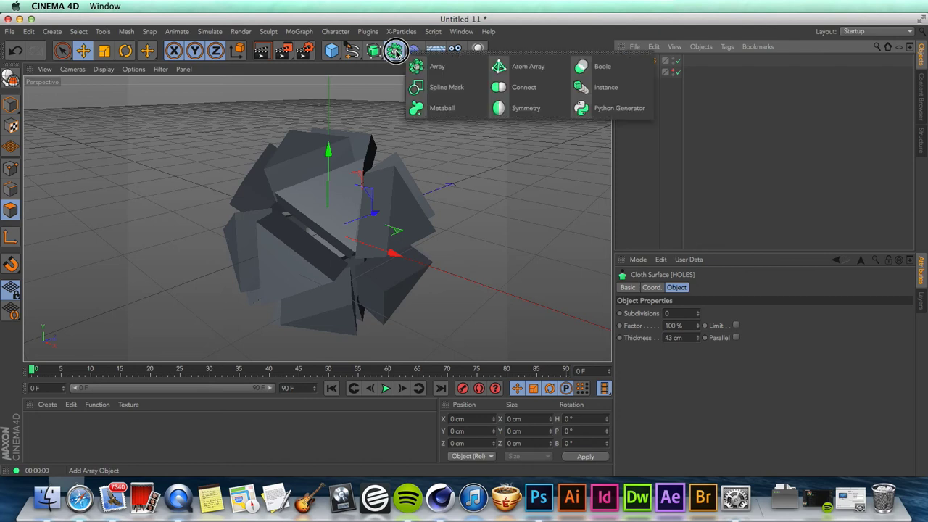
{"action": "left_click", "coordinate": [606, 68]}
{"action": "double_click", "coordinate": [645, 62]}
{"action": "type", "text": "P"}
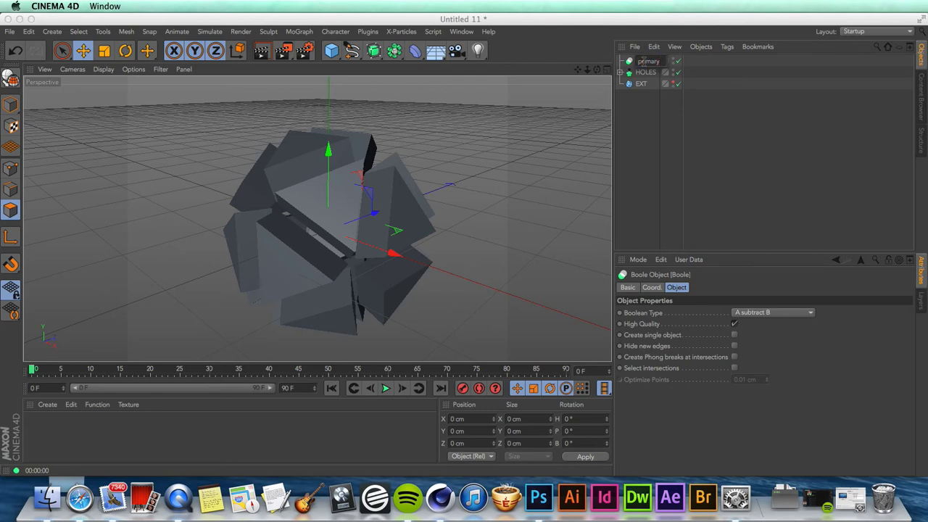
{"action": "type", "text": "rimary wireframe"}
{"action": "key", "text": "Return"}
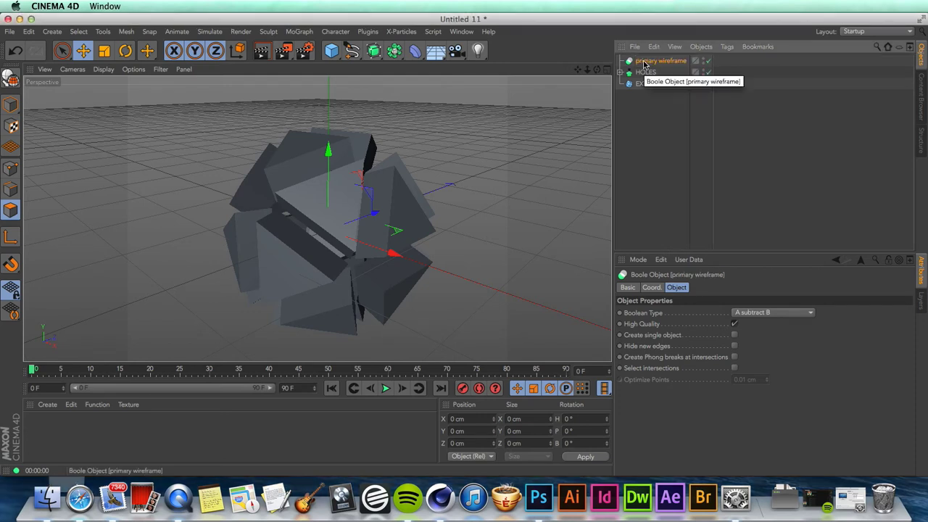
- Nest EXT and HOLES inside the primary wireframe Boole with EXT first, and make EXT visible for a preview render
{"action": "left_click", "coordinate": [641, 75]}
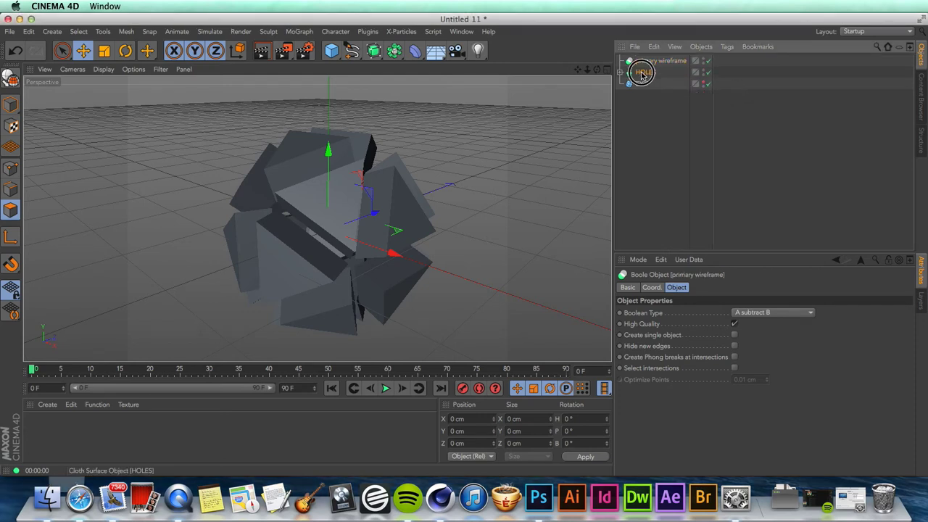
{"action": "left_click_drag", "start_coordinate": [641, 74], "coordinate": [651, 71]}
{"action": "left_click", "coordinate": [648, 72]}
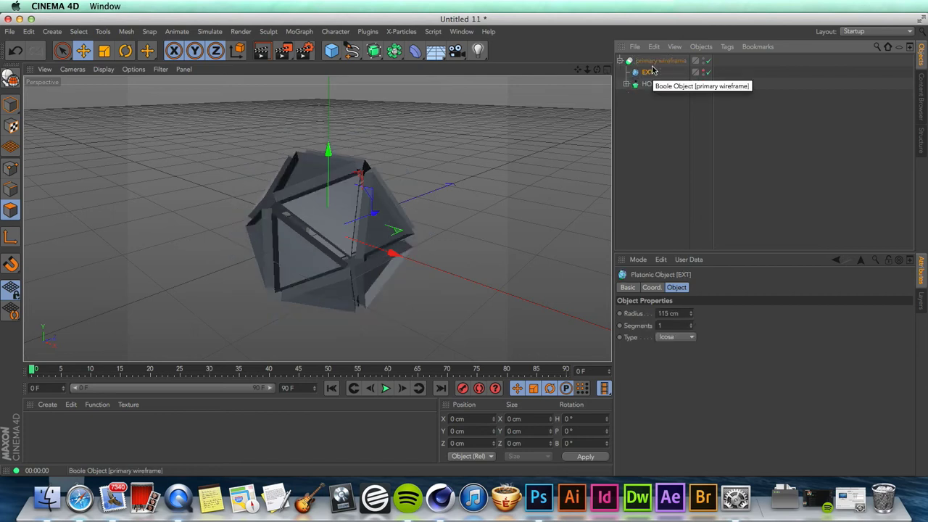
{"action": "left_click", "coordinate": [703, 71]}
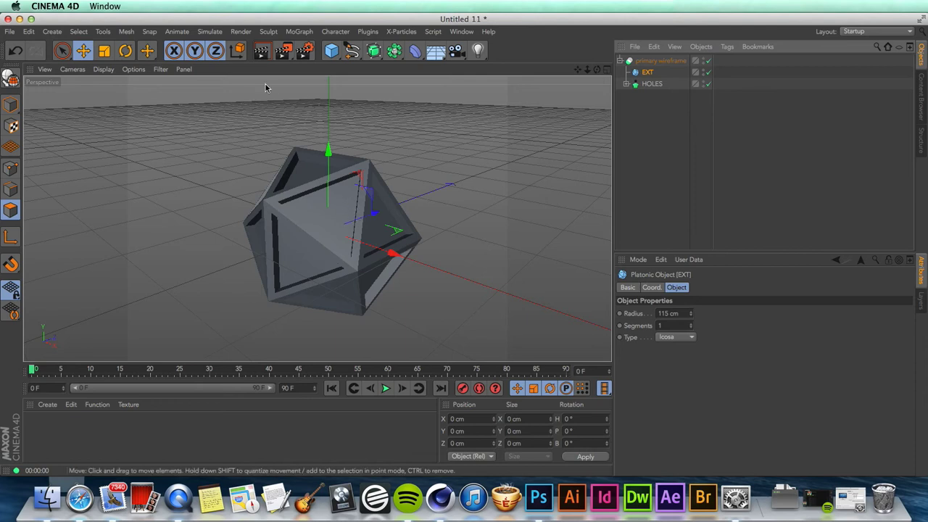
{"action": "left_click", "coordinate": [262, 51]}
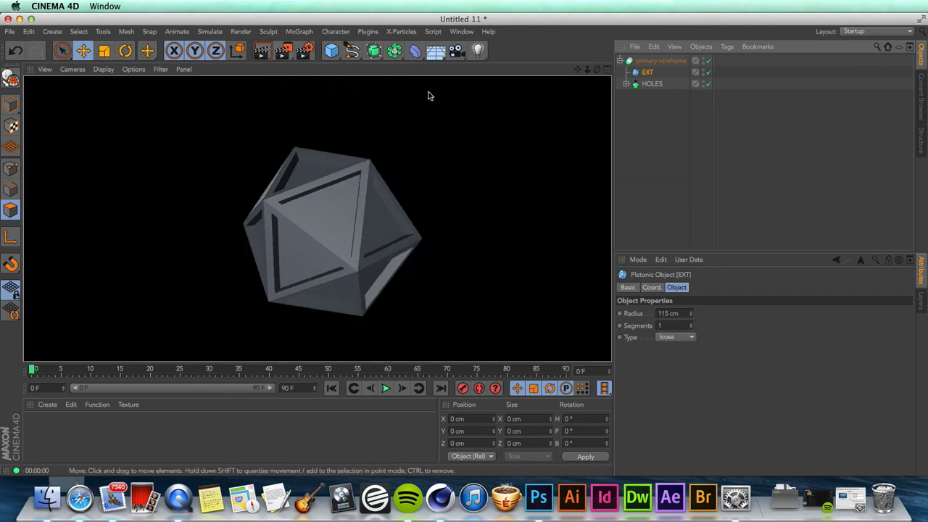
{"action": "left_click", "coordinate": [653, 139]}
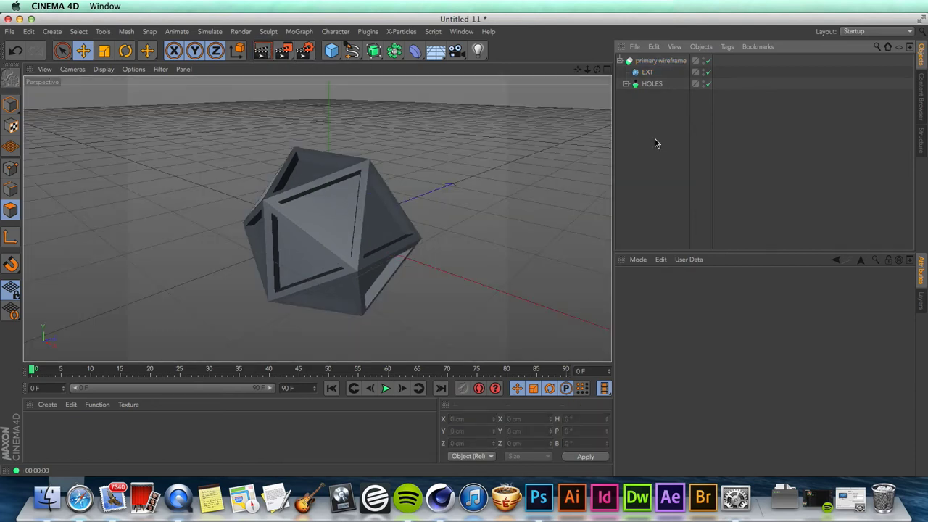
- Duplicate EXT outside the primary wireframe Boole and rename the copy "thickness"
{"action": "left_click", "coordinate": [647, 75]}
{"action": "left_click_drag", "start_coordinate": [647, 75], "coordinate": [648, 109], "text": "ctrl"}
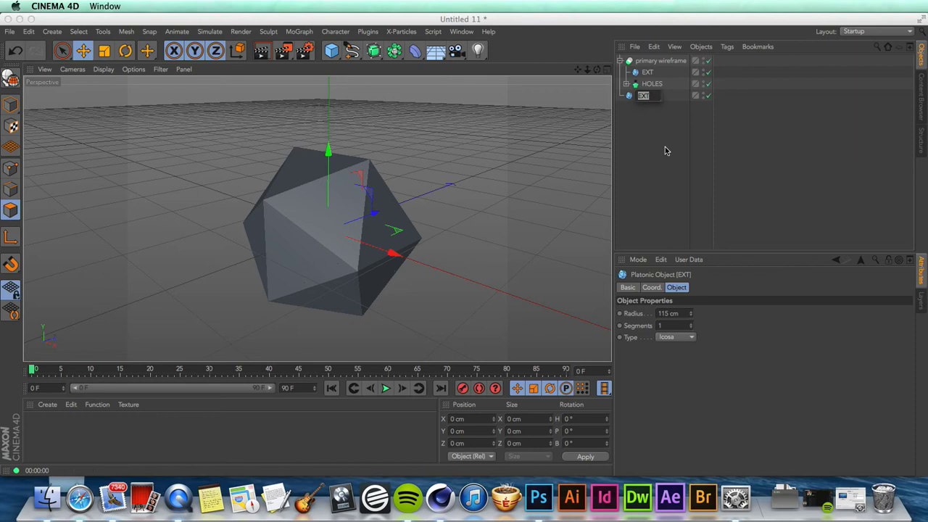
{"action": "type", "text": "thickness"}
{"action": "key", "text": "Return"}
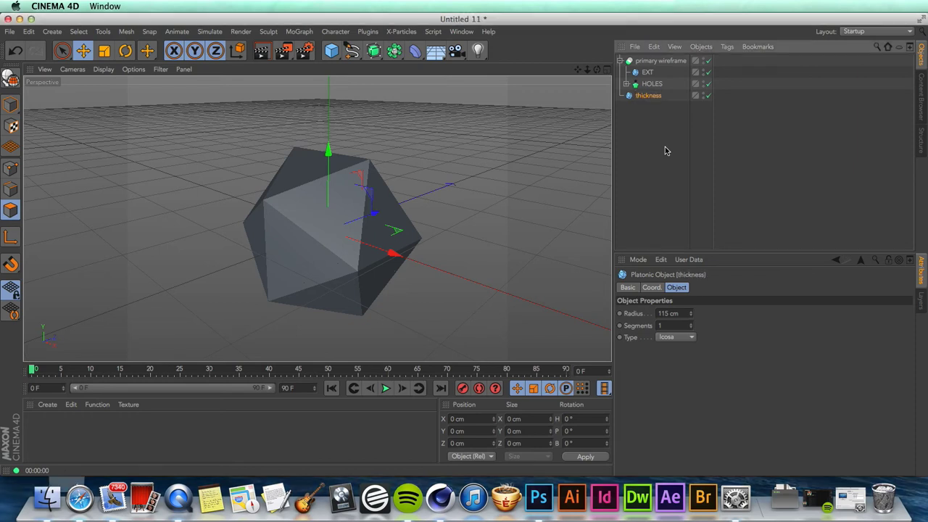
- Add a second Boole object and nest primary wireframe and thickness inside it, with primary wireframe first
{"action": "left_click", "coordinate": [619, 61]}
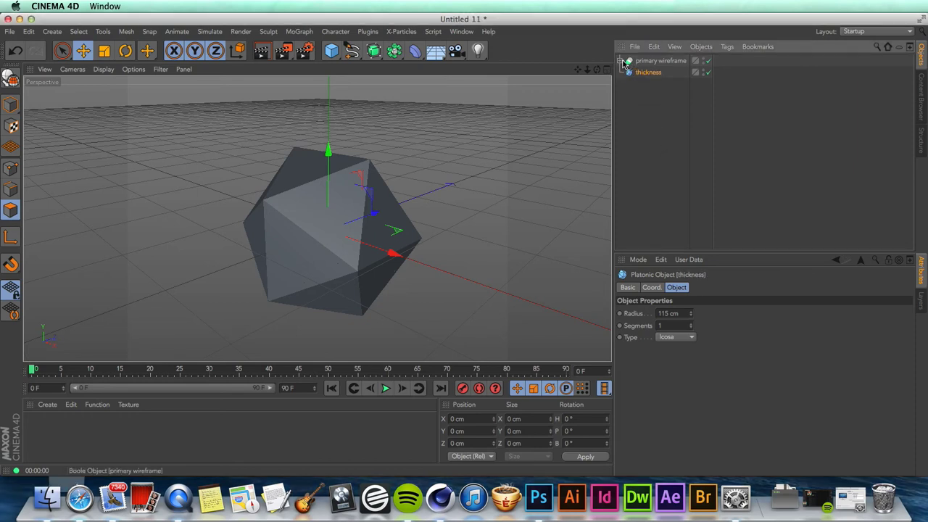
{"action": "left_click", "coordinate": [394, 50]}
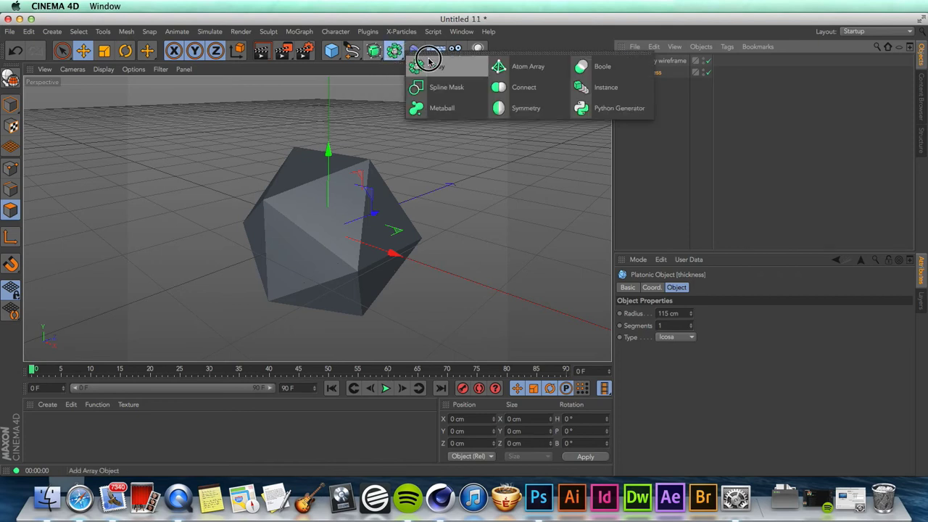
{"action": "left_click", "coordinate": [596, 72]}
{"action": "left_click_drag", "start_coordinate": [643, 73], "coordinate": [647, 92]}
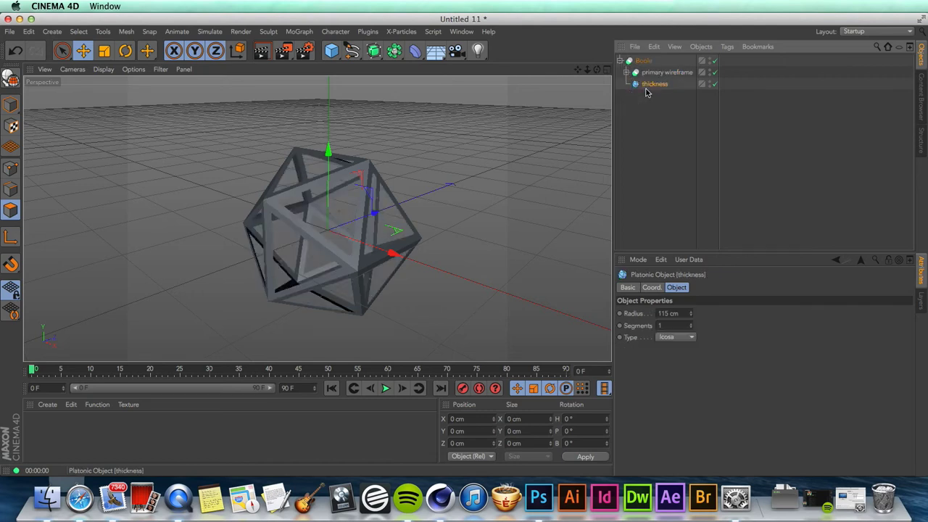
- Adjust the frame's proportions by reducing the thickness object's radius to about 100 cm and enlarging EXT's radius to about 129 cm
{"action": "left_click", "coordinate": [626, 73]}
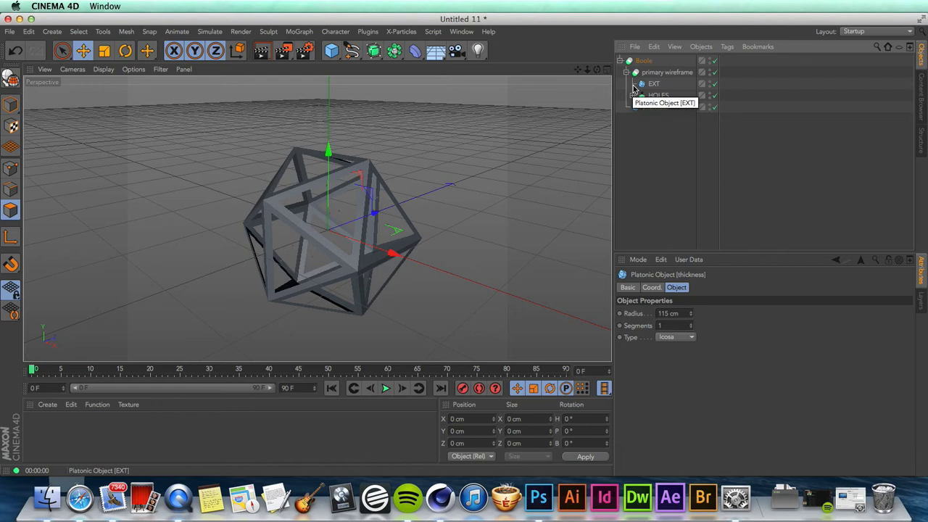
{"action": "left_click_drag", "start_coordinate": [691, 317], "coordinate": [691, 325]}
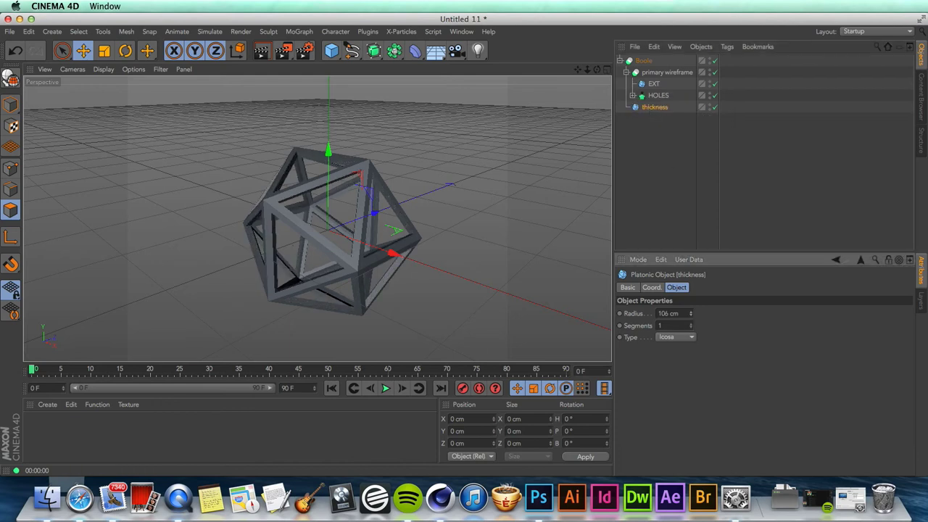
{"action": "left_click", "coordinate": [692, 319]}
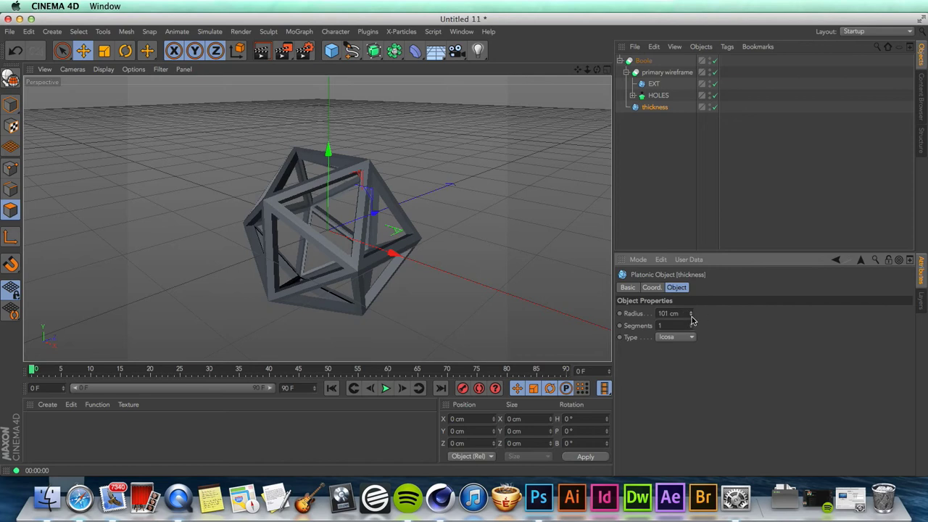
{"action": "left_click", "coordinate": [691, 319]}
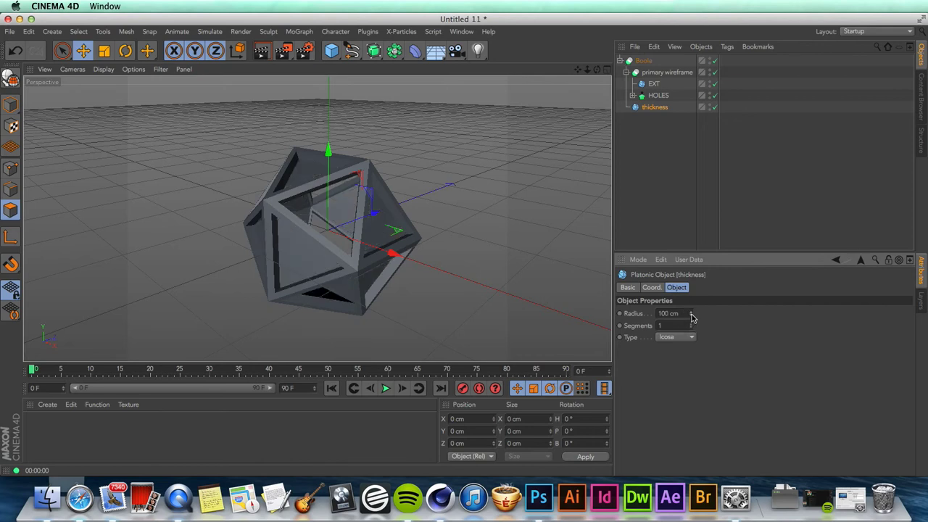
{"action": "left_click", "coordinate": [692, 312]}
{"action": "left_click_drag", "start_coordinate": [691, 314], "coordinate": [690, 309]}
{"action": "left_click", "coordinate": [654, 85]}
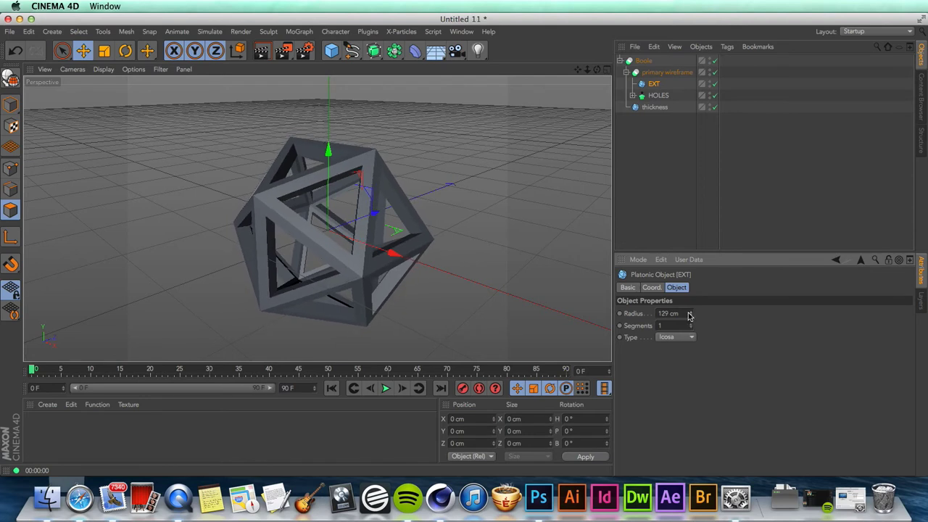
- Rename the outer Boole object as WIREFRAME
{"action": "left_click", "coordinate": [620, 61]}
{"action": "double_click", "coordinate": [646, 61]}
{"action": "type", "text": "Wi"}
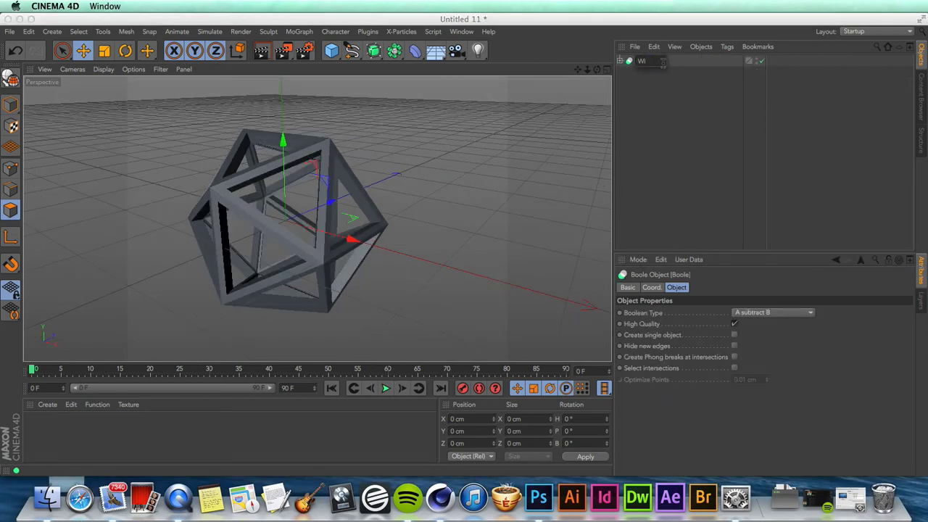
{"action": "type", "text": "REFRAME"}
{"action": "key", "text": "Return"}
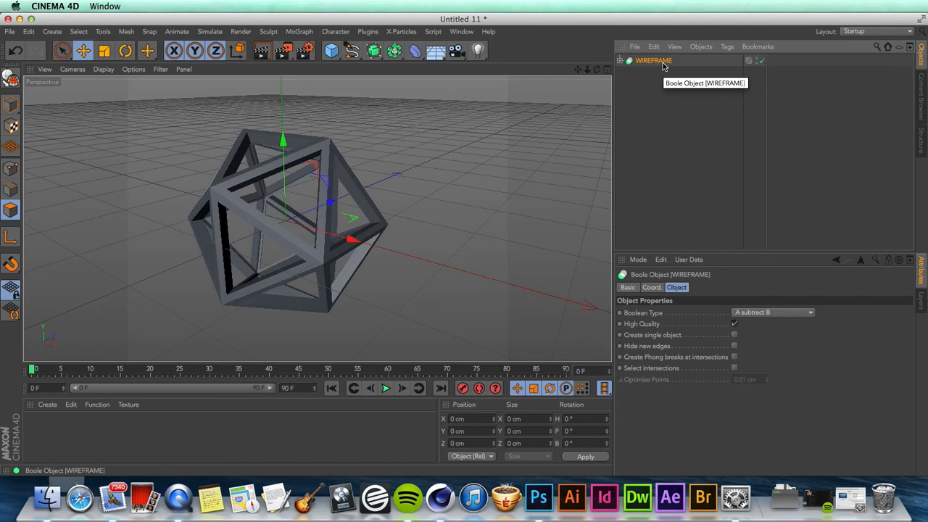
- Add a Subdivision Surface with WIREFRAME as its child and rename it SKELETON ORIGINAL
{"action": "left_click_drag", "start_coordinate": [373, 50], "coordinate": [424, 64]}
{"action": "left_click_drag", "start_coordinate": [652, 74], "coordinate": [651, 61]}
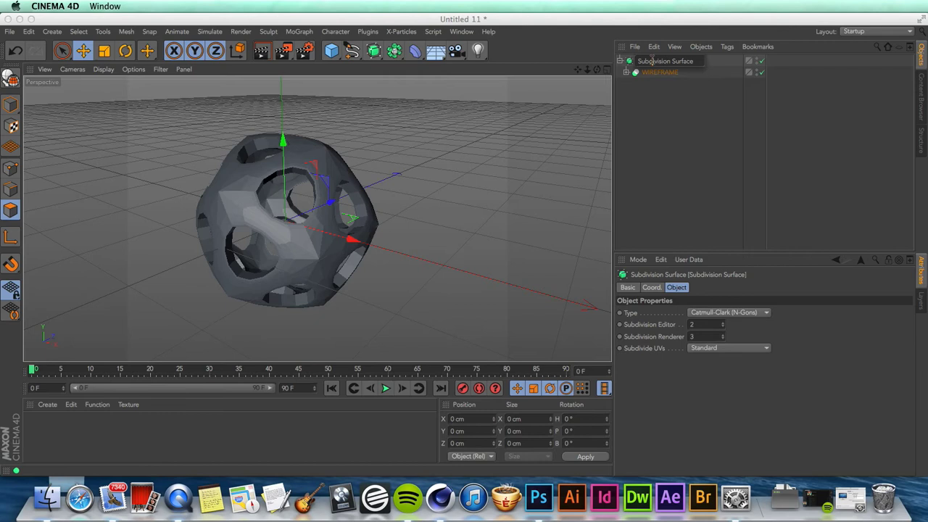
{"action": "left_click", "coordinate": [621, 61]}
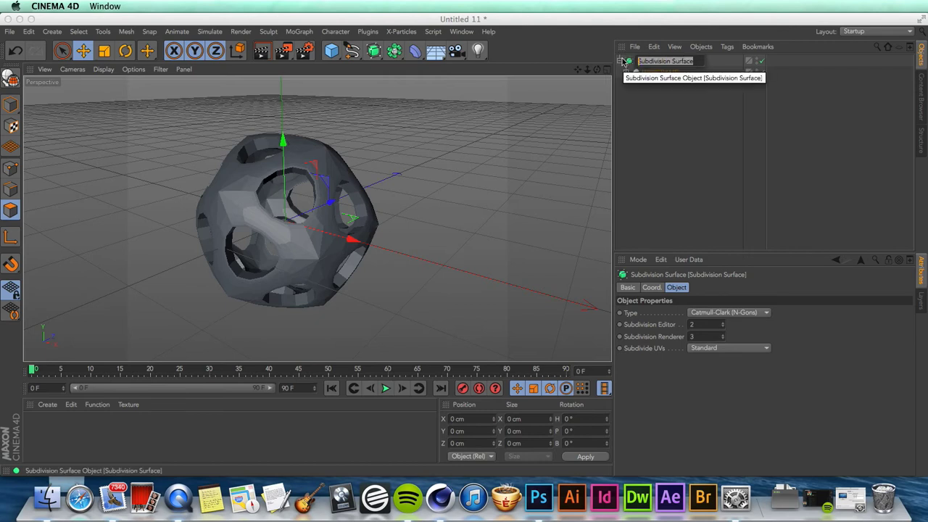
{"action": "type", "text": "SKELETON"}
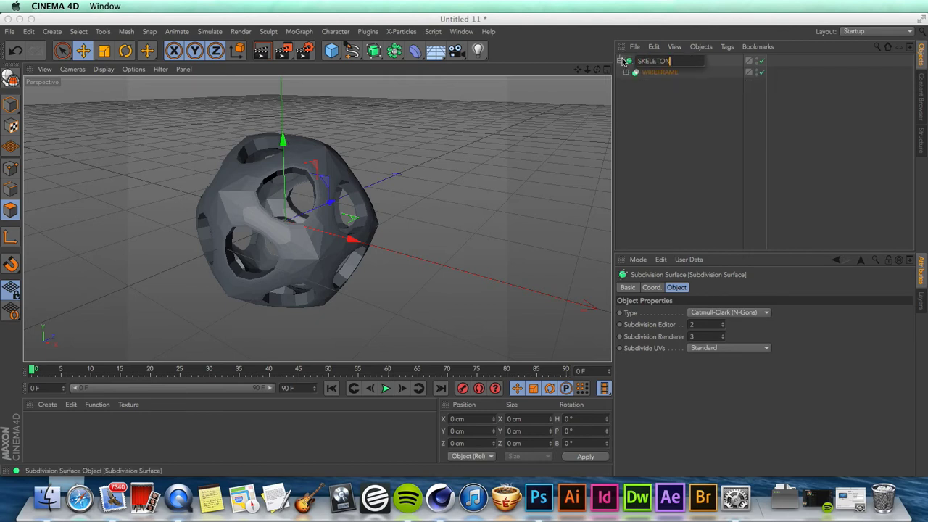
{"action": "type", "text": " OF"}
{"action": "key", "text": "Return"}
{"action": "left_click", "coordinate": [621, 61]}
- Set SKELETON ORIGINAL's editor and renderer subdivisions to 1
{"action": "left_click_drag", "start_coordinate": [663, 65], "coordinate": [661, 59], "text": "ctrl"}
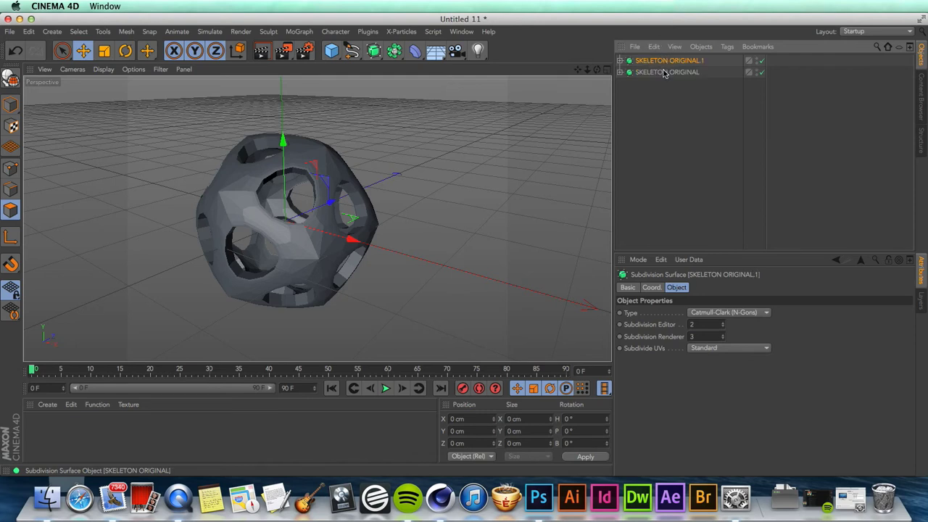
{"action": "key", "text": "ctrl+z"}
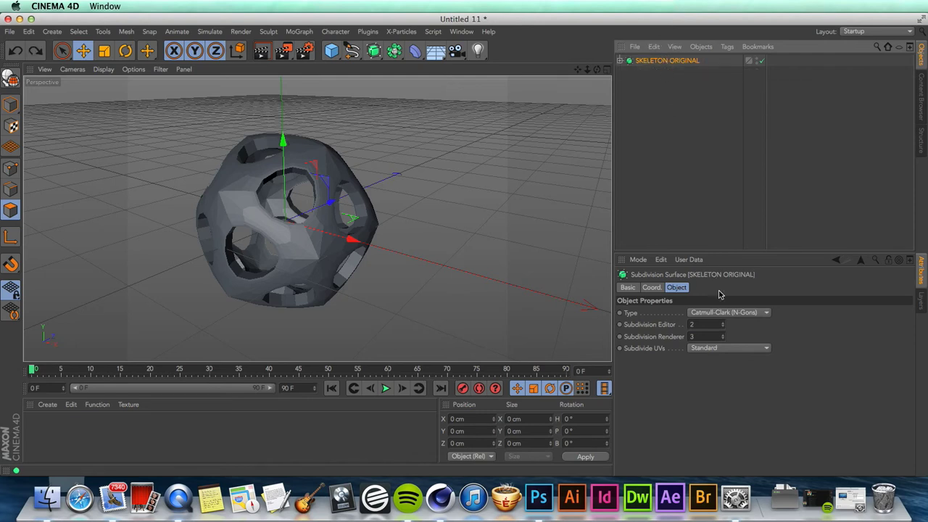
{"action": "left_click_drag", "start_coordinate": [722, 337], "coordinate": [723, 330]}
- Duplicate SKELETON ORIGINAL, hide the original object, and rename the copy SKELETON EDIT
{"action": "left_click_drag", "start_coordinate": [642, 67], "coordinate": [642, 57], "text": "ctrl"}
{"action": "left_click", "coordinate": [757, 73]}
{"action": "left_click", "coordinate": [688, 64]}
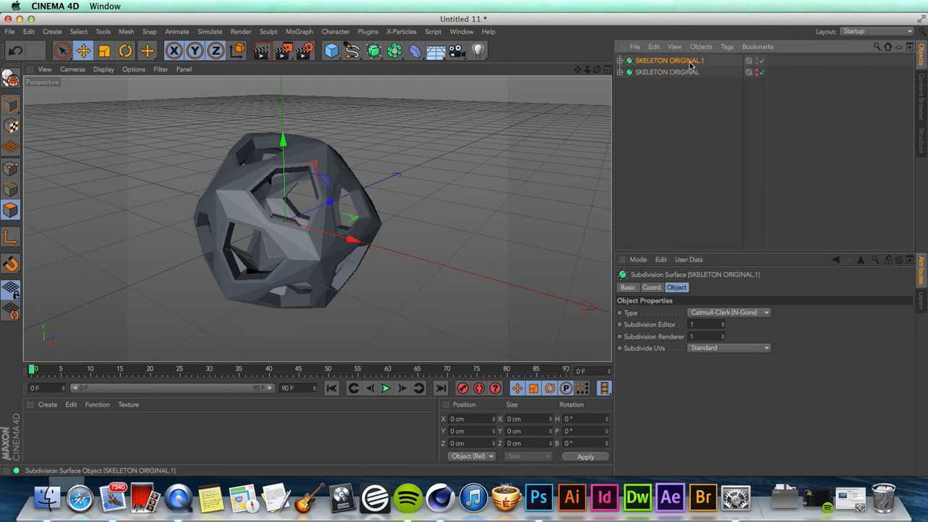
{"action": "double_click", "coordinate": [690, 63]}
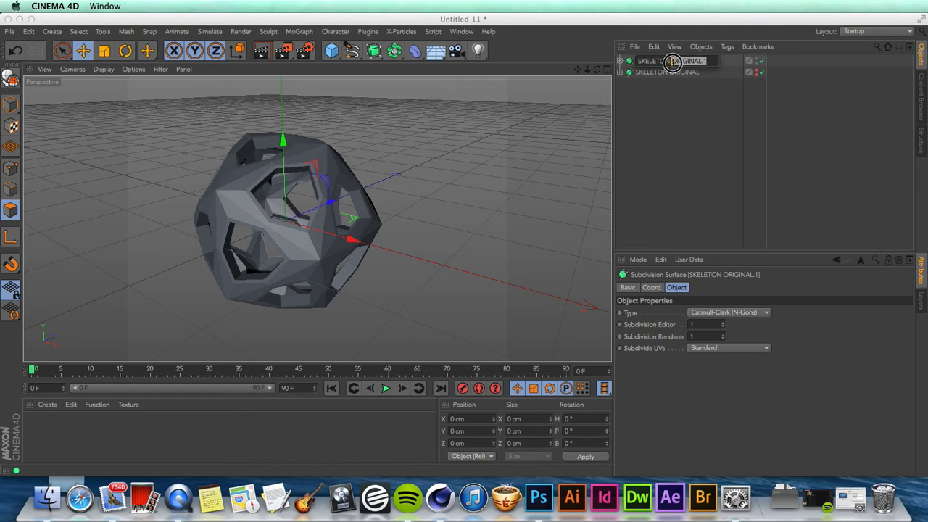
{"action": "type", "text": "SKELETON EDIT"}
{"action": "key", "text": "Return"}
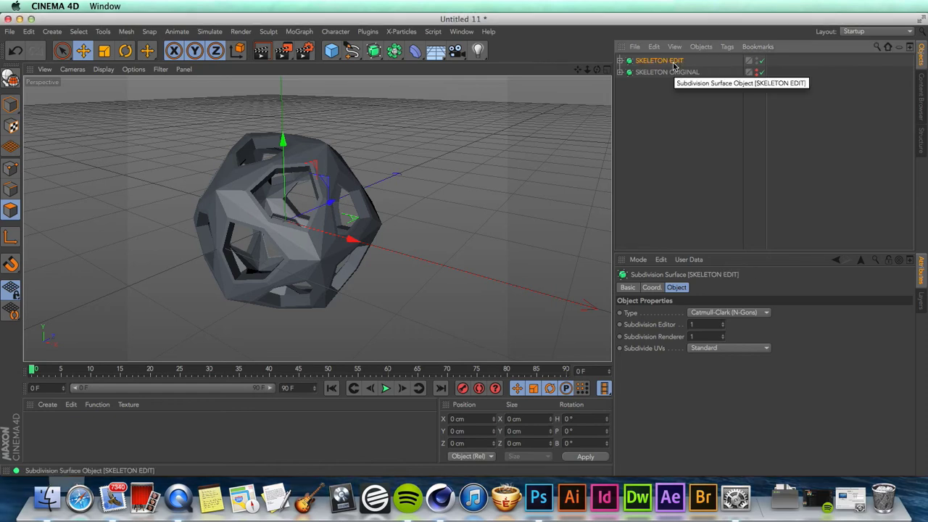
- Add a Connect object containing SKELETON EDIT and convert it to an editable polygon mesh
{"action": "left_click", "coordinate": [374, 50]}
{"action": "left_click", "coordinate": [394, 50]}
{"action": "left_click", "coordinate": [523, 67]}
{"action": "left_click_drag", "start_coordinate": [646, 58], "coordinate": [645, 64]}
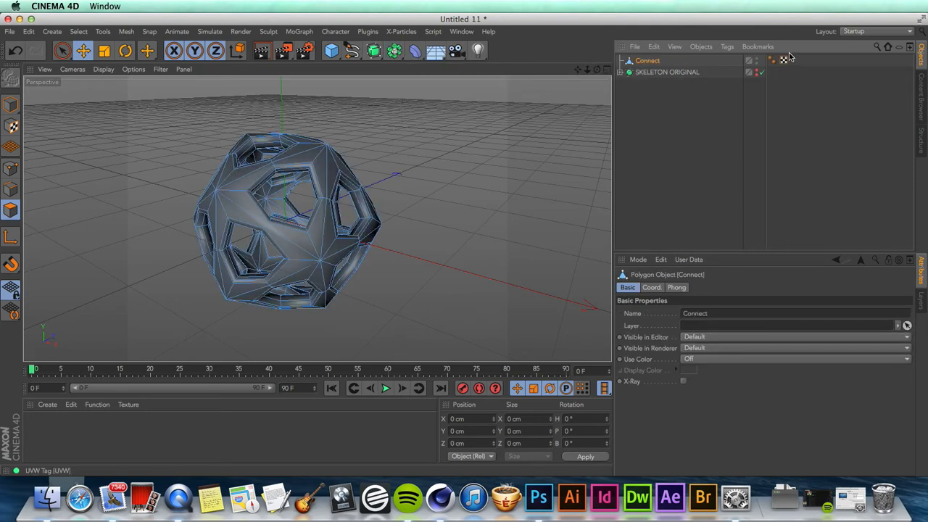
- Delete the Phong tag from the Connect mesh and select the mesh again
{"action": "left_click", "coordinate": [771, 61]}
{"action": "key", "text": "Delete"}
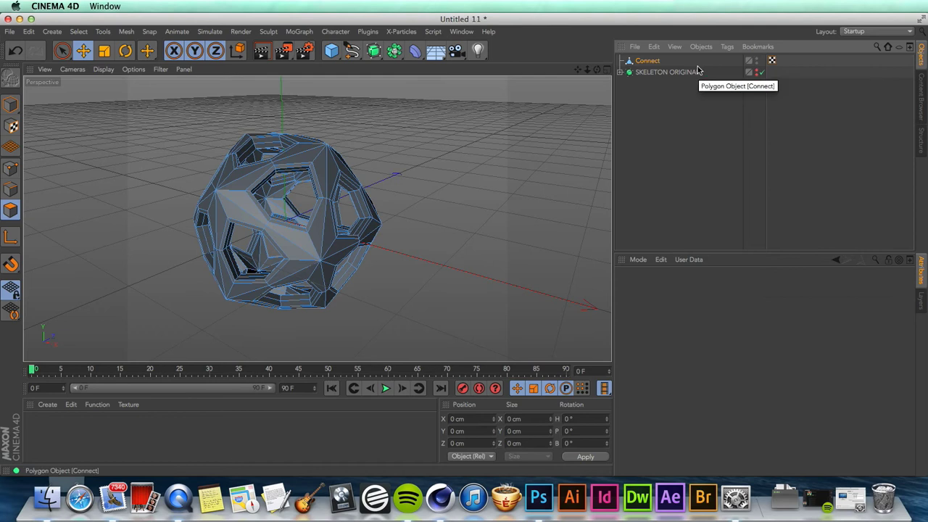
{"action": "left_click", "coordinate": [648, 61]}
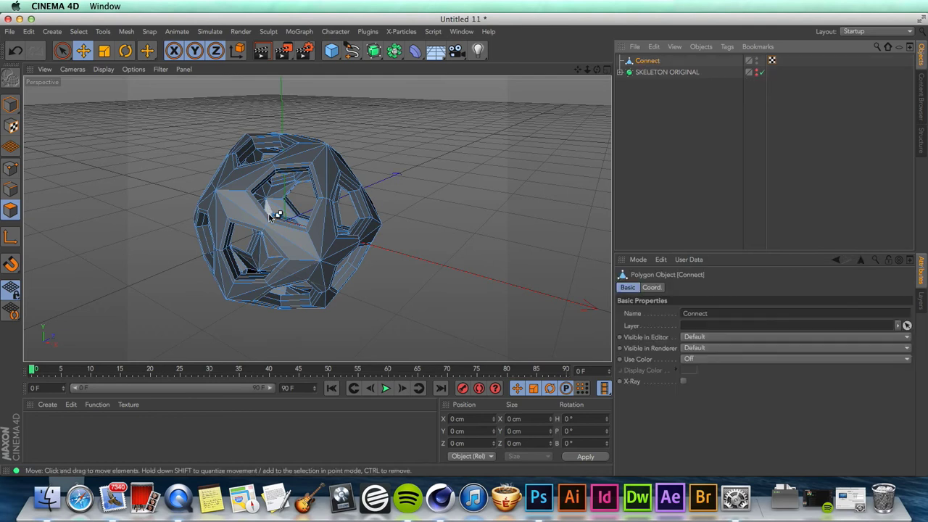
- Select all polygons of the Connect mesh and disconnect them
{"action": "key", "text": "ctrl+a"}
{"action": "left_click", "coordinate": [126, 31]}
{"action": "mouse_move", "coordinate": [138, 61]}
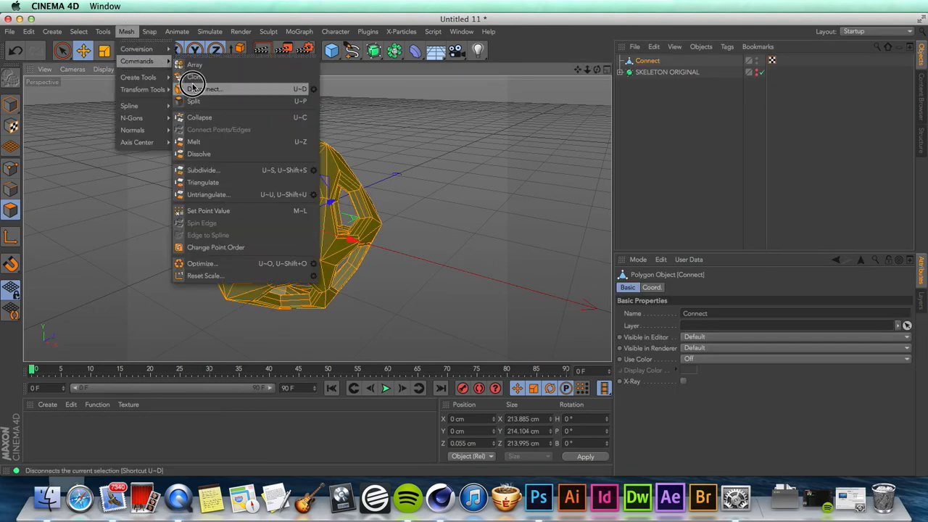
{"action": "left_click", "coordinate": [312, 88]}
{"action": "left_click", "coordinate": [330, 105]}
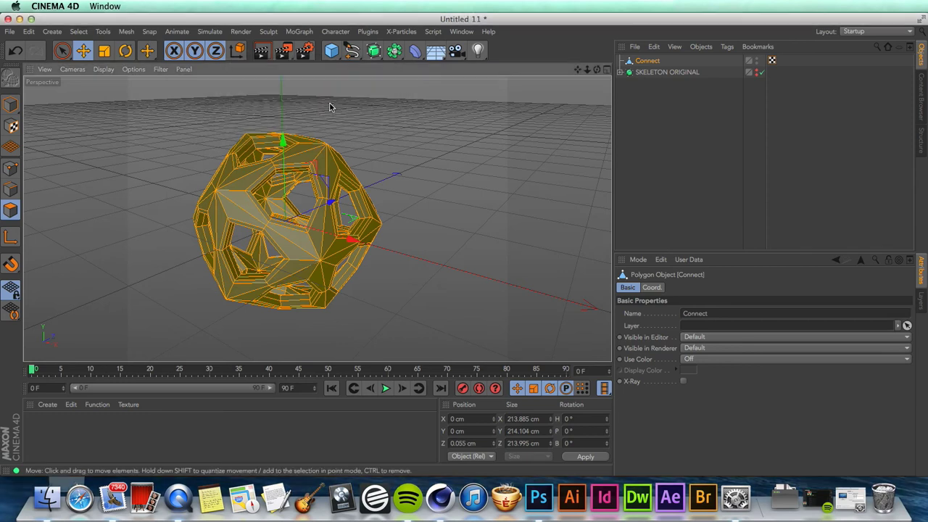
- Add a MoGraph Fracture object and nest the Connect mesh inside it
{"action": "left_click", "coordinate": [298, 31]}
{"action": "left_click", "coordinate": [307, 146]}
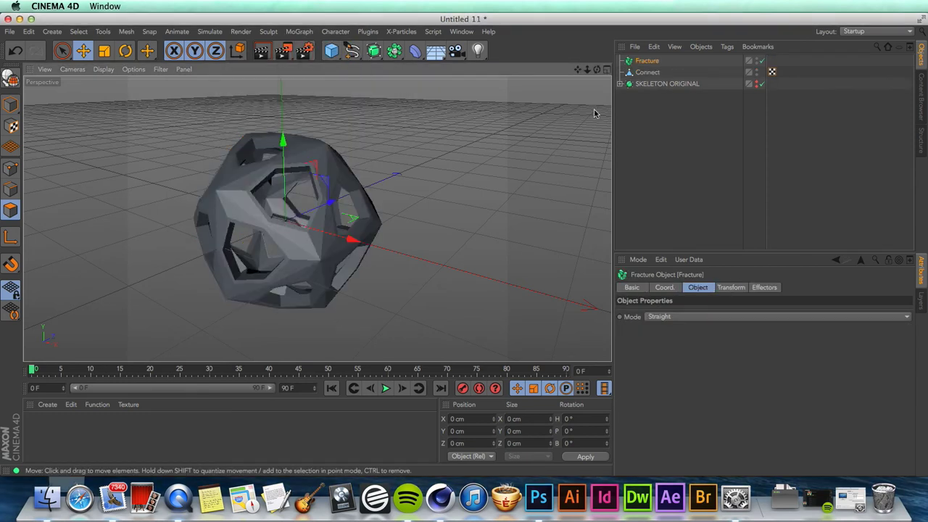
{"action": "mouse_move", "coordinate": [648, 72]}
{"action": "left_mouse_down"}
{"action": "mouse_move", "coordinate": [642, 48]}
{"action": "mouse_move", "coordinate": [648, 60]}
{"action": "left_mouse_up"}
{"action": "left_click", "coordinate": [649, 61]}
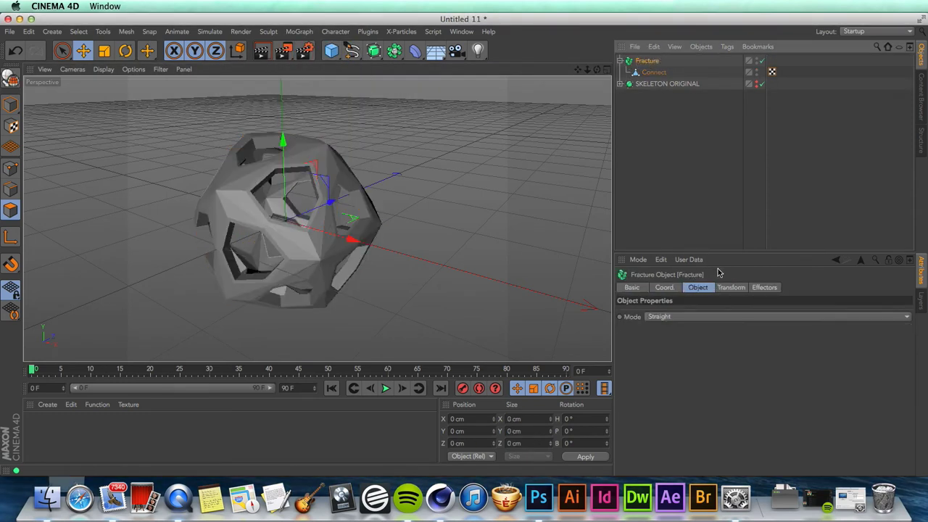
- Set the Fracture object's transform scale to 0.95 on X, Y and Z
{"action": "left_click", "coordinate": [726, 288]}
{"action": "left_click", "coordinate": [710, 328]}
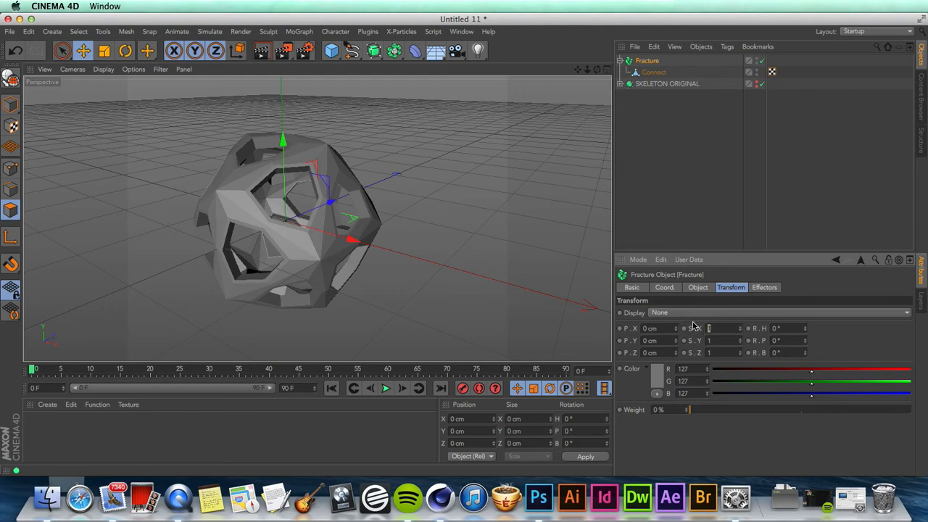
{"action": "key", "text": "Tab"}
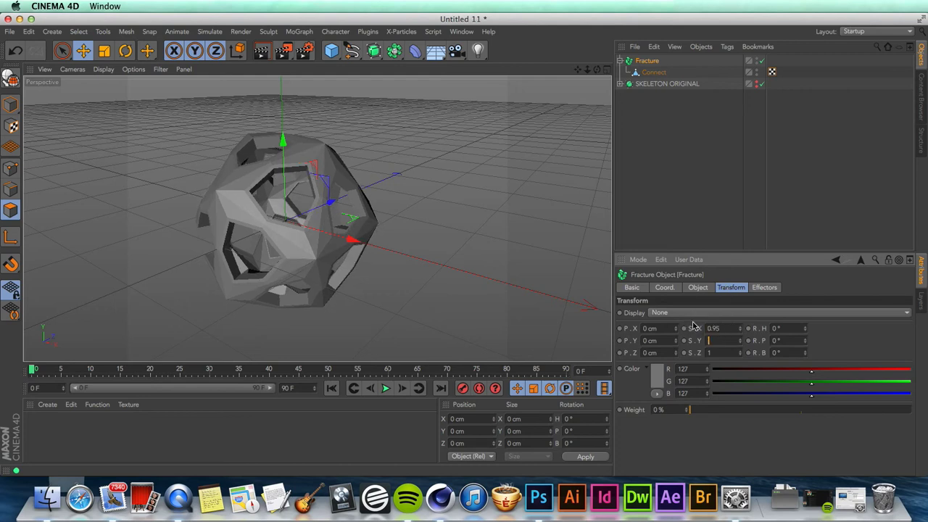
{"action": "type", "text": ".95"}
{"action": "key", "text": "Tab"}
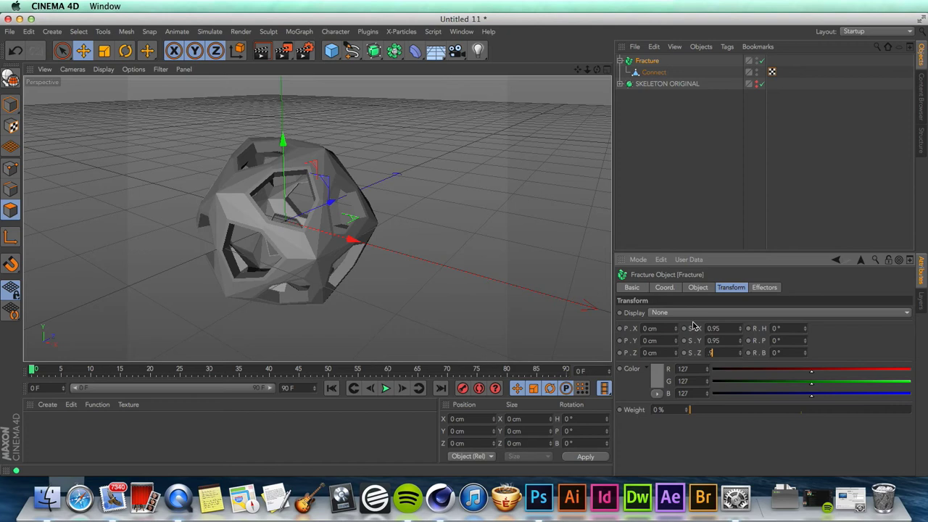
{"action": "key", "text": "Return"}
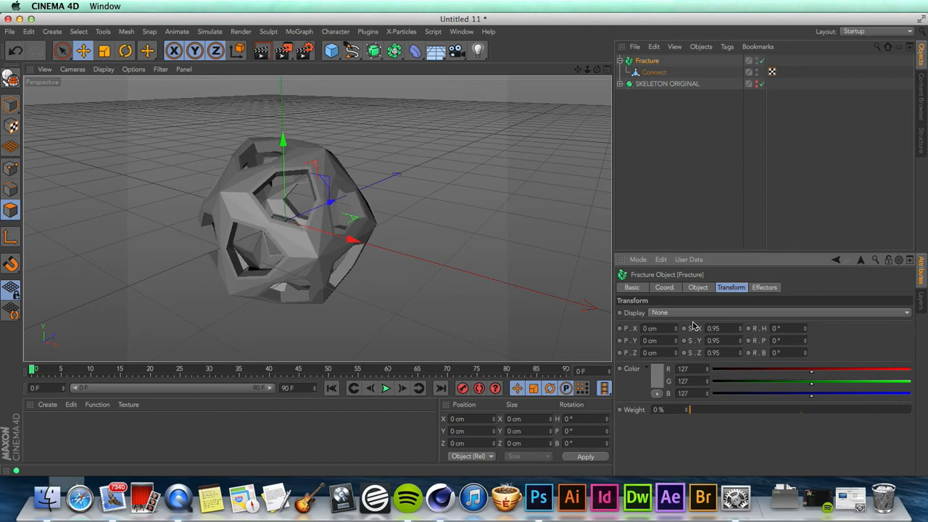
- Set the Fracture object's mode to Explode Segments
{"action": "left_click", "coordinate": [710, 289]}
{"action": "left_click", "coordinate": [712, 316]}
{"action": "left_click", "coordinate": [710, 339]}
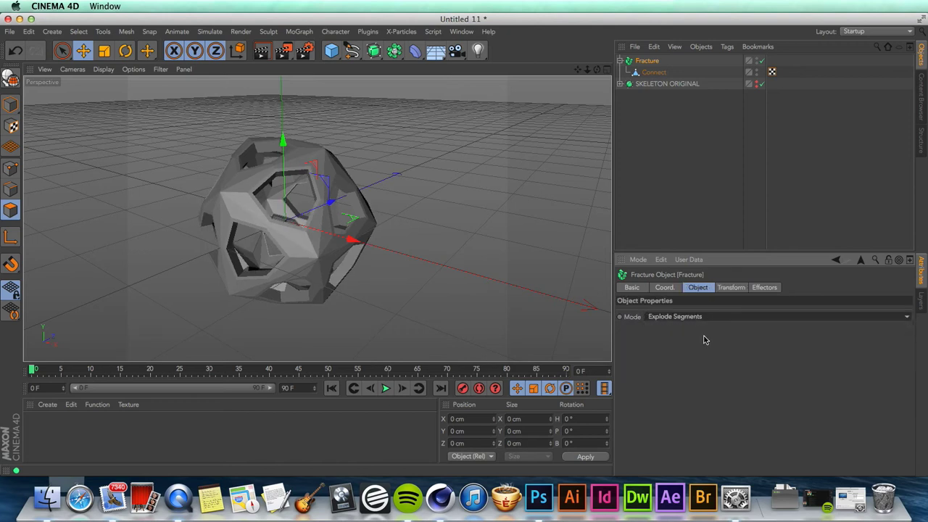
- Add a Cloth Surface with 0 subdivisions and a thickness of 60 cm
{"action": "left_click", "coordinate": [215, 34]}
{"action": "left_click", "coordinate": [266, 50]}
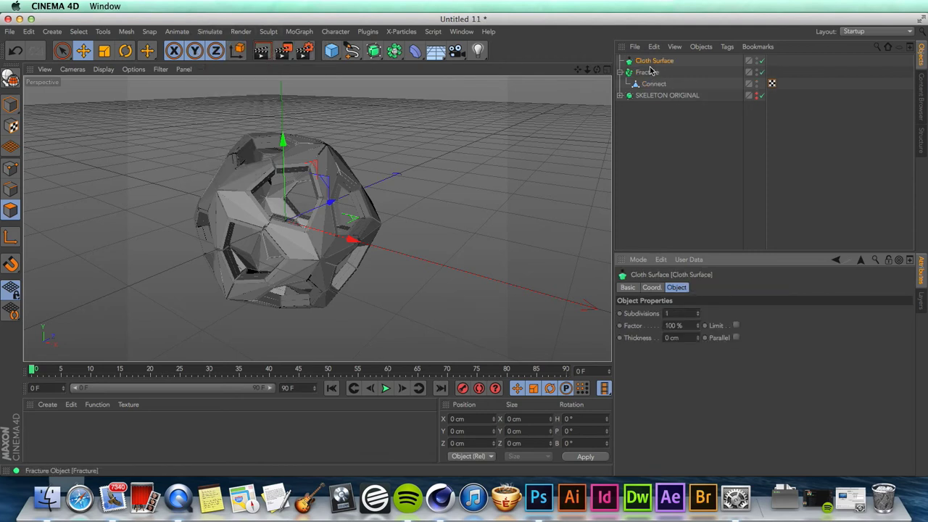
{"action": "type", "text": "0"}
{"action": "key", "text": "Tab"}
{"action": "key", "text": "Tab"}
{"action": "key", "text": "Tab"}
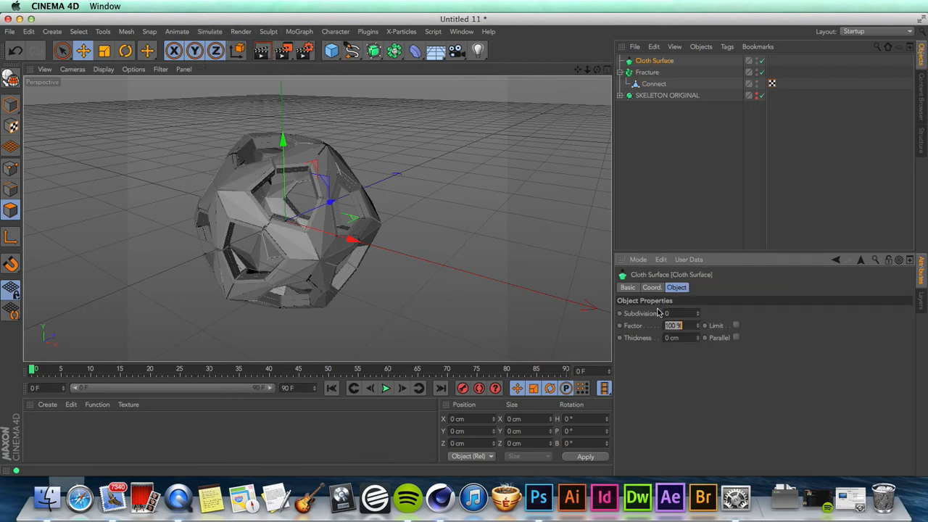
{"action": "key", "text": "shift+Tab"}
{"action": "type", "text": "60"}
{"action": "key", "text": "Return"}
- Nest Fracture inside the Cloth Surface and place a duplicate of SKELETON ORIGINAL above it in the hierarchy
{"action": "left_click_drag", "start_coordinate": [647, 72], "coordinate": [655, 61]}
{"action": "left_click", "coordinate": [654, 61]}
{"action": "left_click", "coordinate": [653, 98]}
{"action": "left_click_drag", "start_coordinate": [652, 99], "coordinate": [661, 63], "text": "ctrl"}
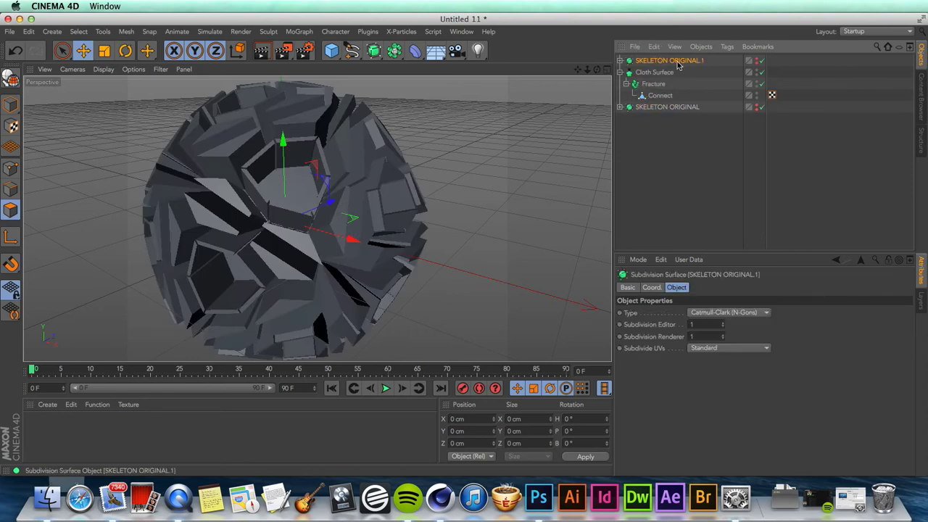
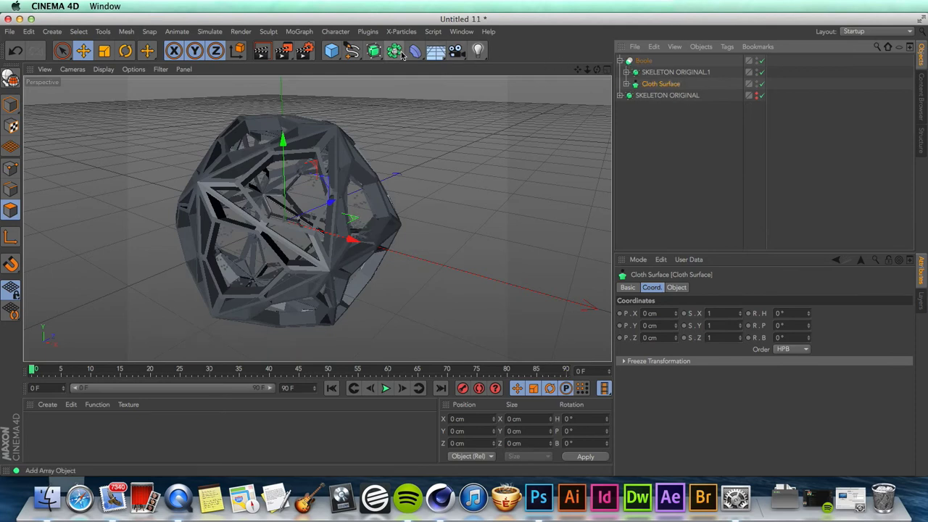
- Set the Boole's Boolean type to A without B
{"action": "left_click", "coordinate": [644, 61]}
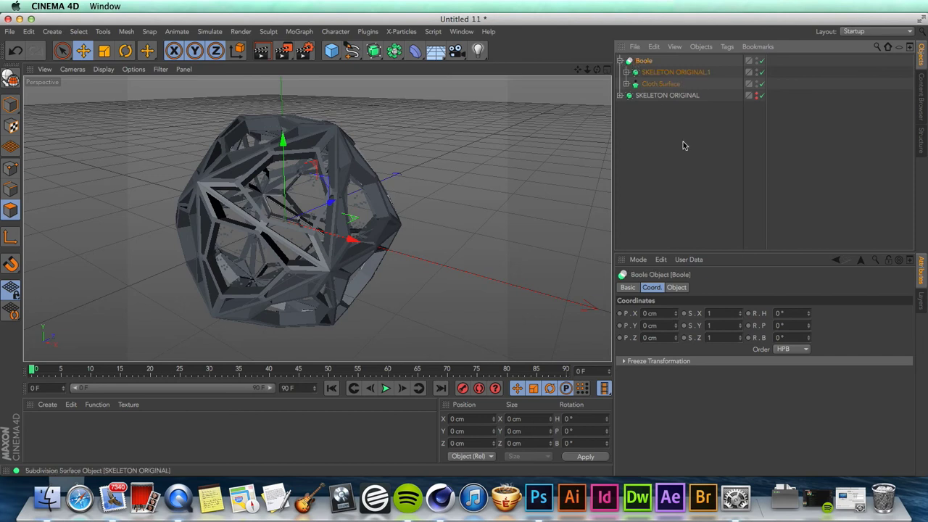
{"action": "left_click", "coordinate": [677, 287]}
{"action": "left_click", "coordinate": [761, 313]}
{"action": "left_click", "coordinate": [768, 361]}
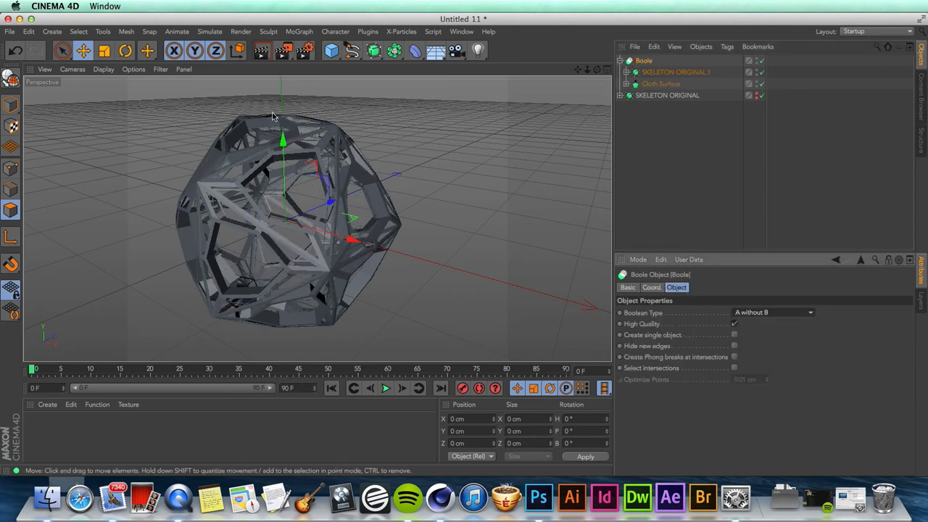
- Add a second Cloth Surface containing the Boole, with 0 subdivisions and a thickness of 2 cm
{"action": "left_click", "coordinate": [240, 31]}
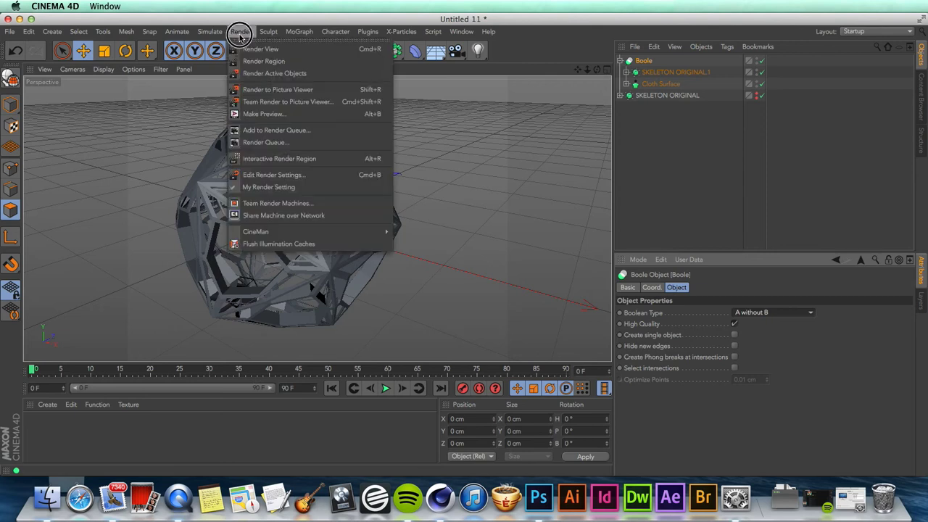
{"action": "mouse_move", "coordinate": [210, 49]}
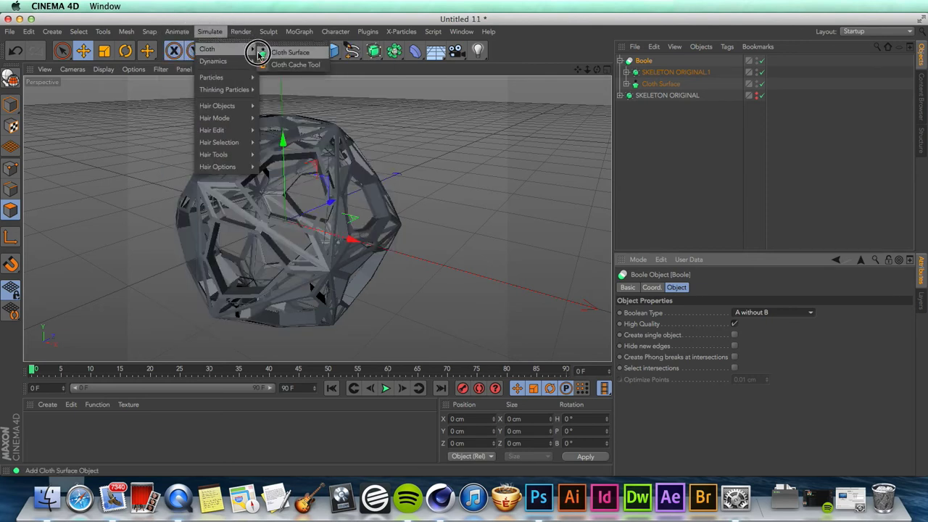
{"action": "left_click", "coordinate": [286, 50]}
{"action": "left_click_drag", "start_coordinate": [641, 75], "coordinate": [654, 61]}
{"action": "left_click", "coordinate": [655, 61]}
{"action": "left_click", "coordinate": [697, 315]}
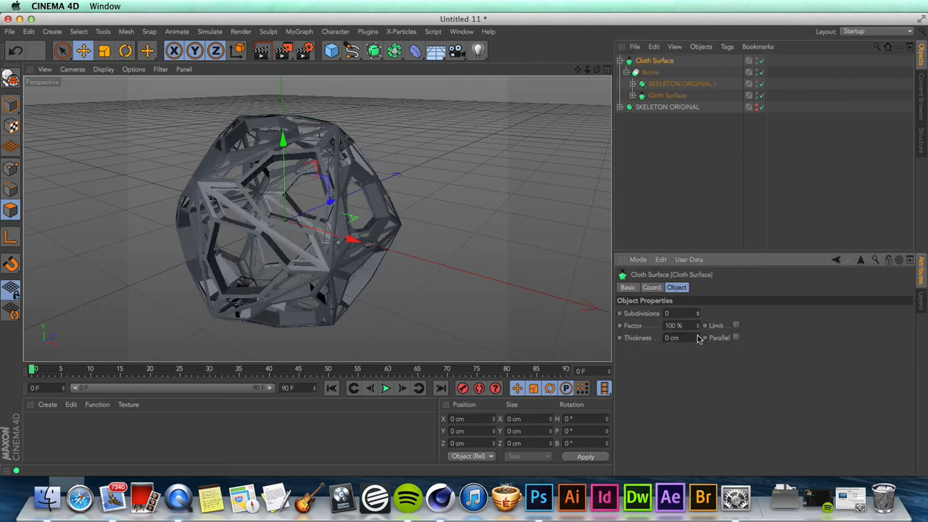
{"action": "left_click", "coordinate": [697, 336]}
{"action": "left_click", "coordinate": [697, 336]}
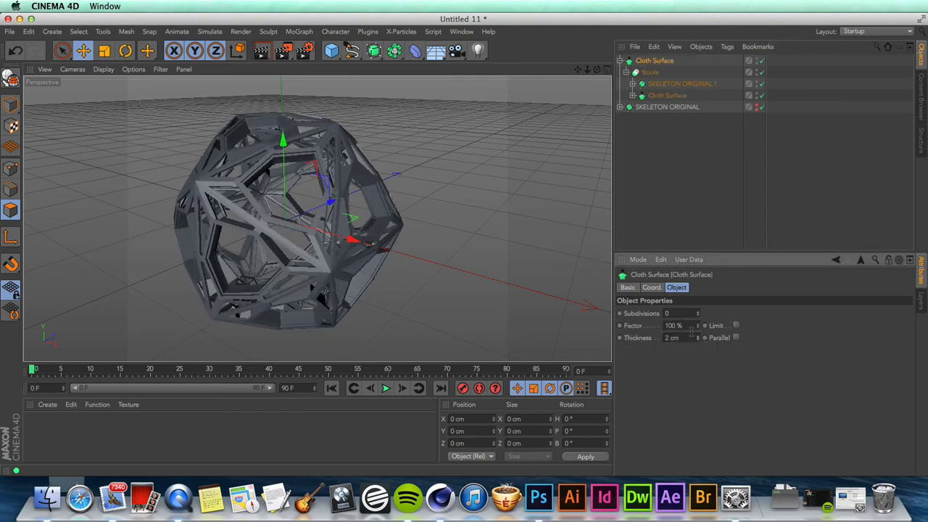
- Add a Subdivision Surface and nest the outer Cloth Surface inside it
{"action": "left_click", "coordinate": [376, 52]}
{"action": "left_click", "coordinate": [427, 66]}
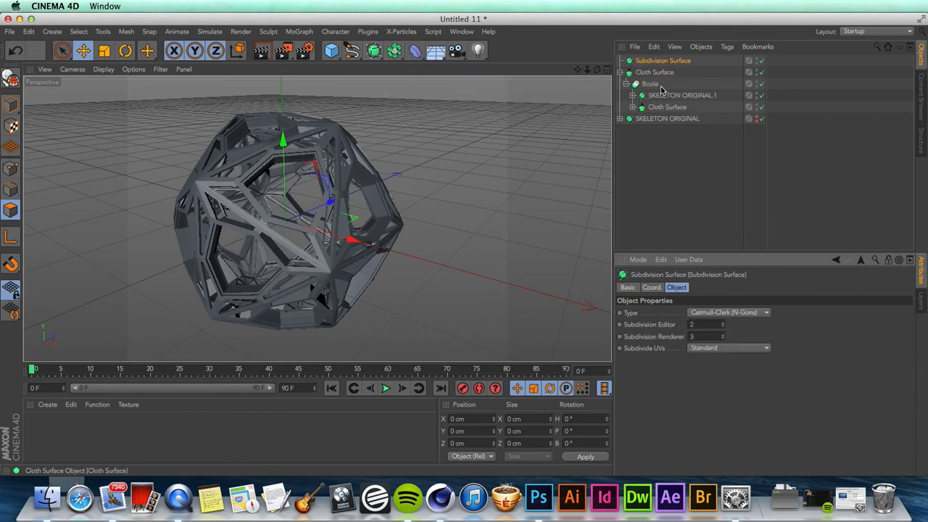
{"action": "left_click_drag", "start_coordinate": [649, 69], "coordinate": [652, 61]}
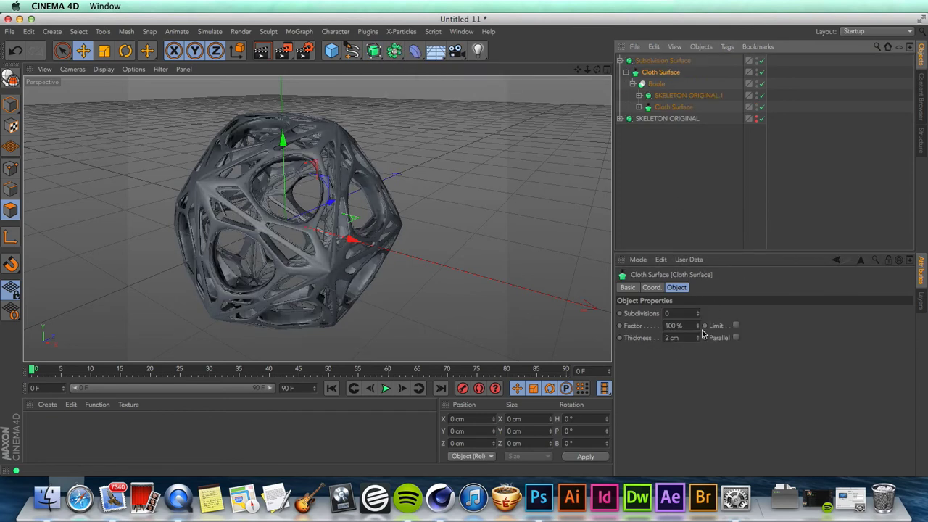
- Set the Subdivision Surface's renderer subdivision to 4 and render the perspective view
{"action": "left_click", "coordinate": [663, 60]}
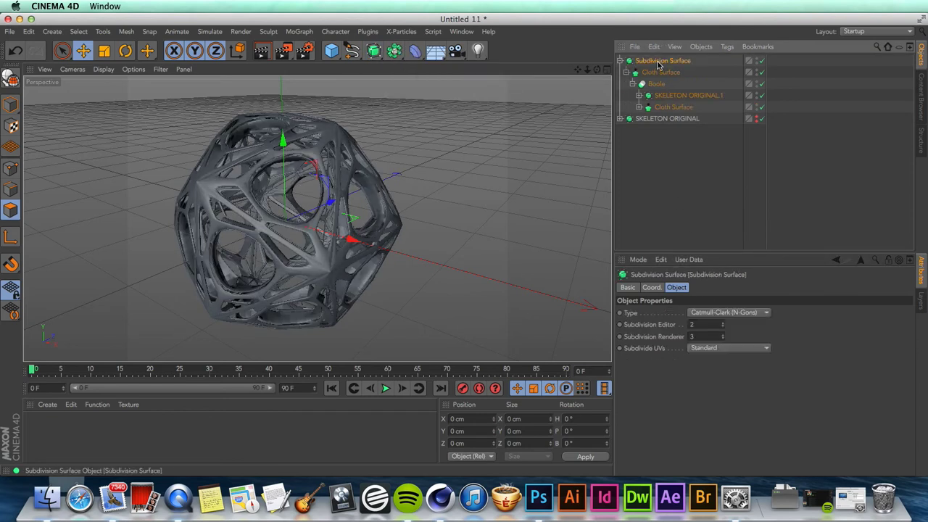
{"action": "left_click", "coordinate": [722, 333]}
{"action": "left_click", "coordinate": [262, 51]}
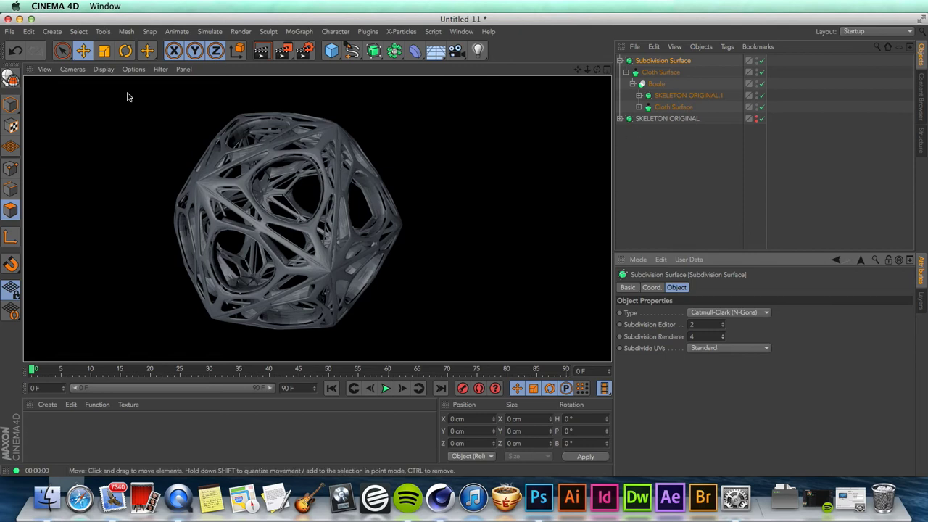
- Save the project as PROJ.c4d in the booleclone folder under TUTORIALS
{"action": "left_click", "coordinate": [11, 31]}
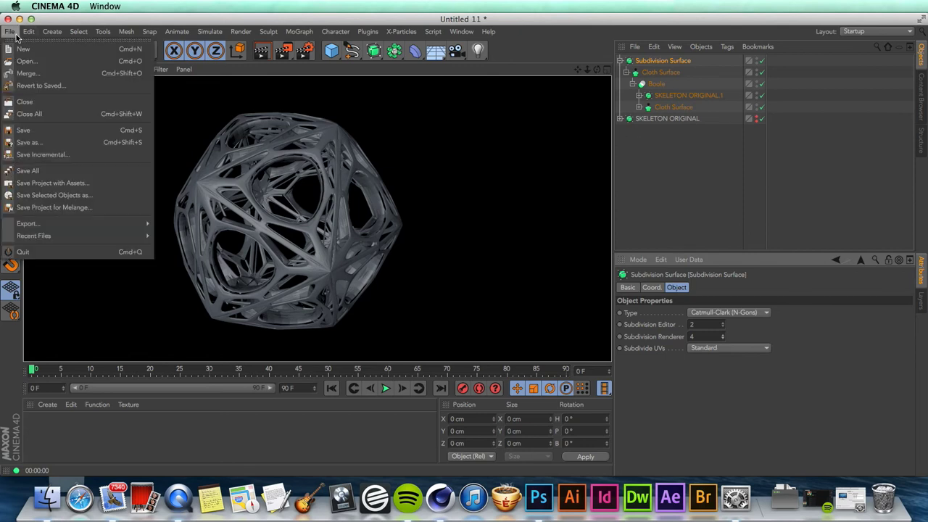
{"action": "left_click", "coordinate": [71, 148]}
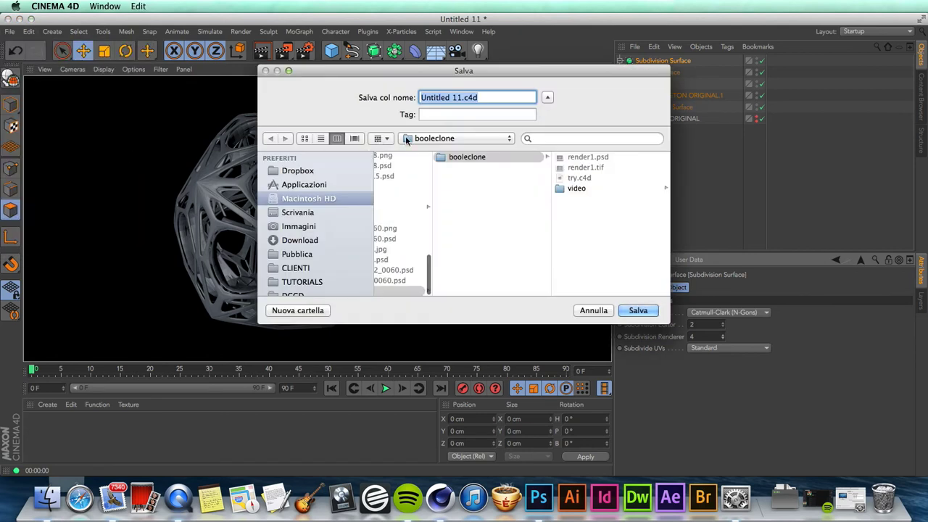
{"action": "left_click", "coordinate": [301, 282]}
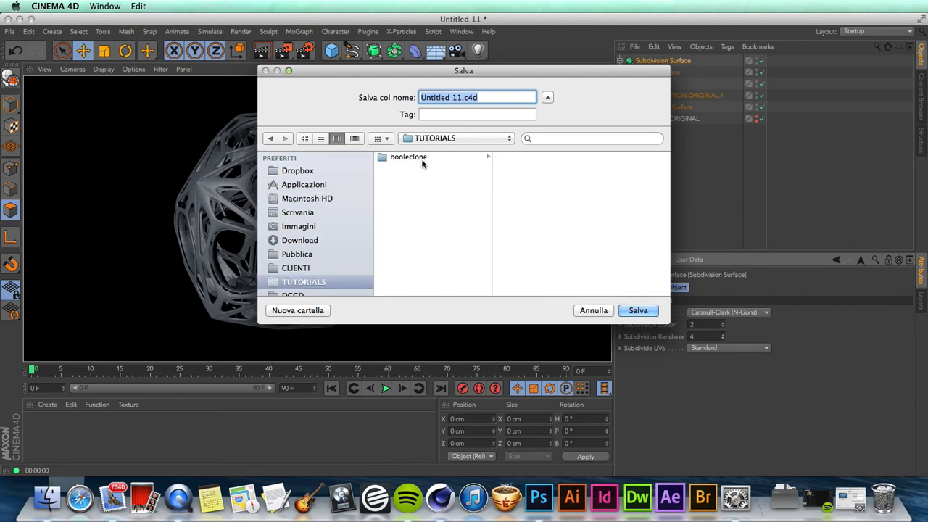
{"action": "left_click", "coordinate": [425, 158]}
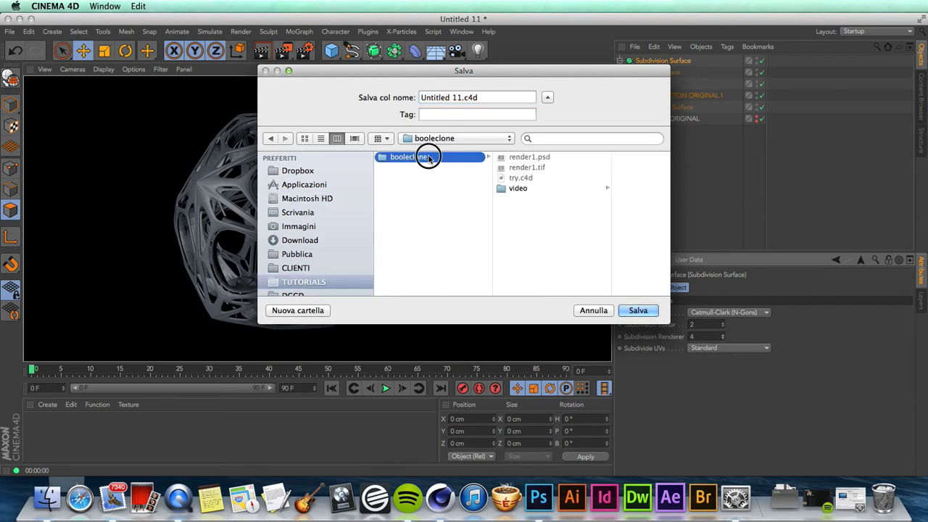
{"action": "left_click", "coordinate": [461, 97]}
{"action": "type", "text": "PROJ"}
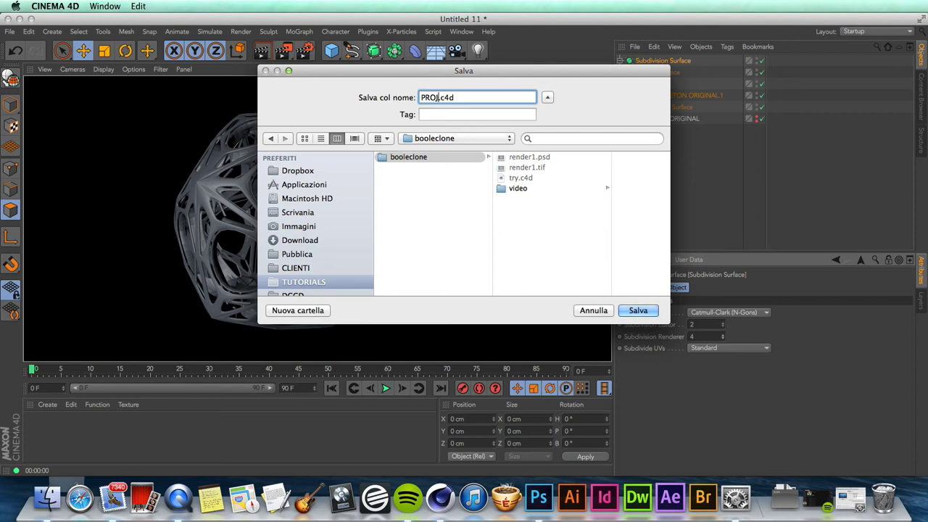
{"action": "left_click", "coordinate": [640, 311]}
- Collapse the Subdivision Surface hierarchy and rename the object SEXY Surface
{"action": "left_click", "coordinate": [621, 61]}
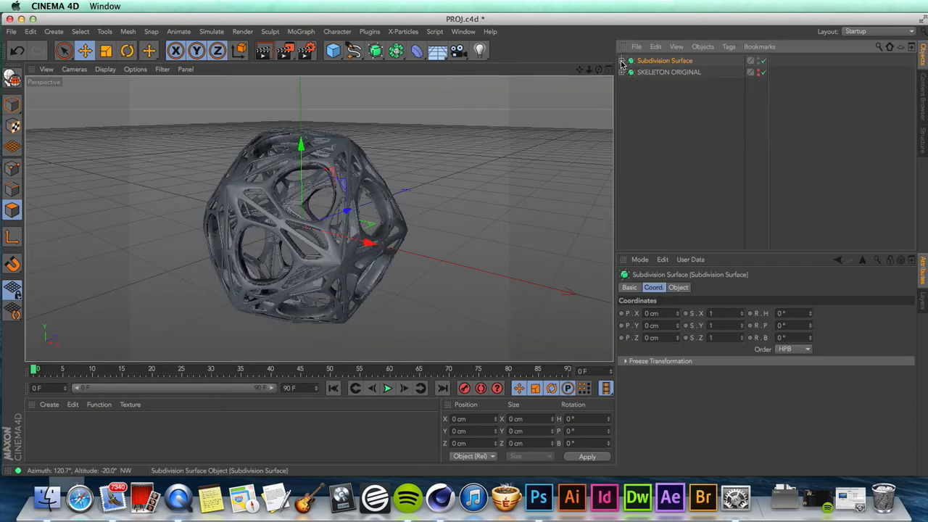
{"action": "double_click", "coordinate": [665, 61]}
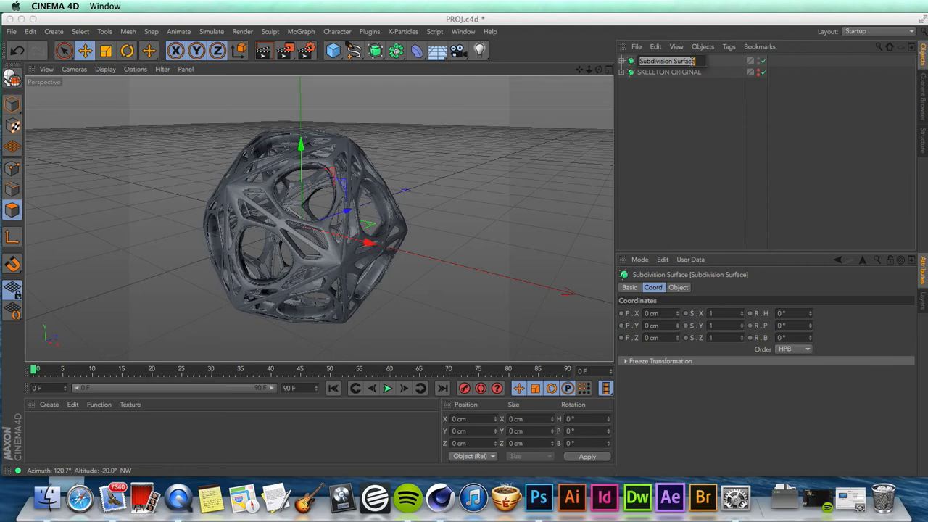
{"action": "double_click", "coordinate": [669, 61]}
{"action": "type", "text": "SEX"}
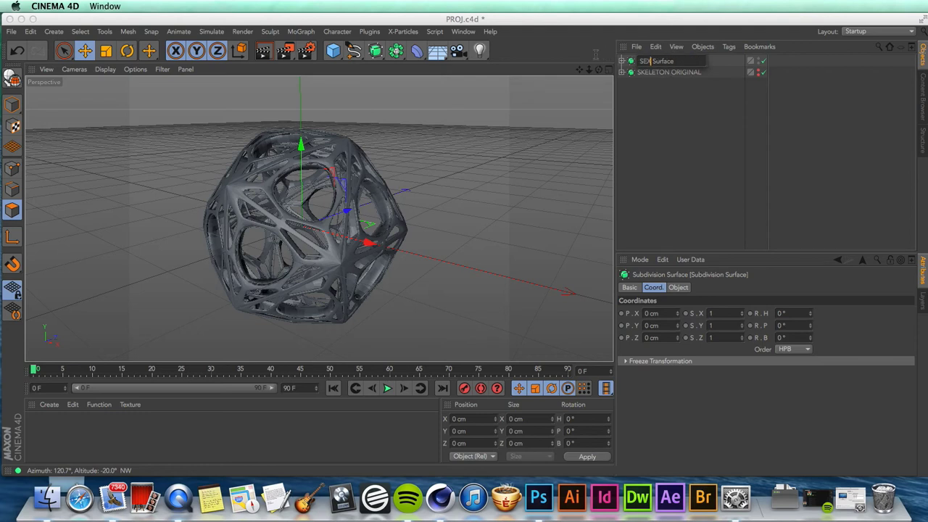
{"action": "type", "text": "Y"}
{"action": "key", "text": "Return"}
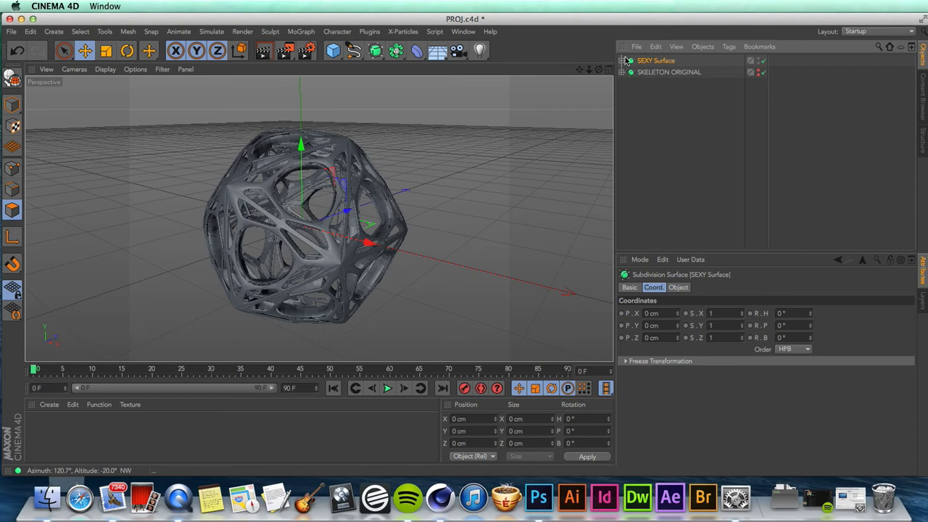
{"action": "left_click", "coordinate": [665, 62]}
{"action": "left_click_drag", "start_coordinate": [666, 61], "coordinate": [665, 56], "text": "ctrl"}
{"action": "left_click", "coordinate": [758, 81]}
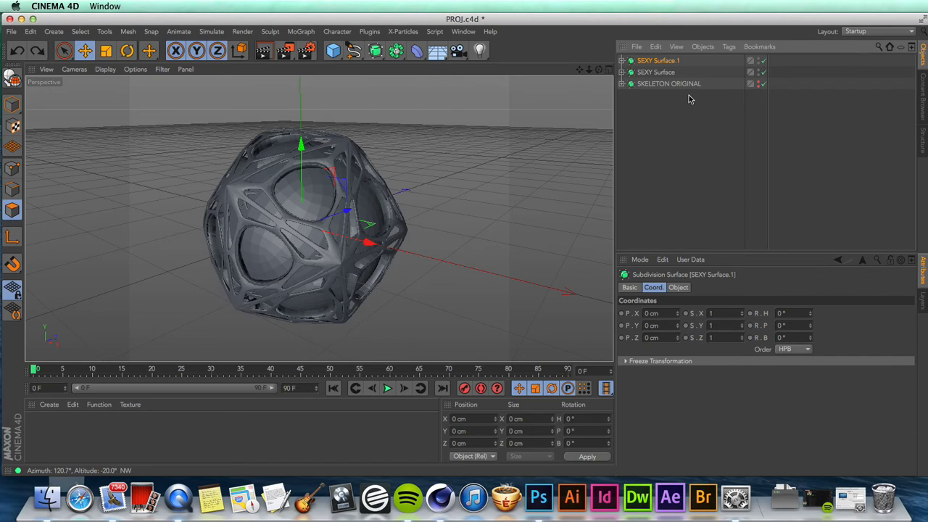
{"action": "key", "text": "Delete"}
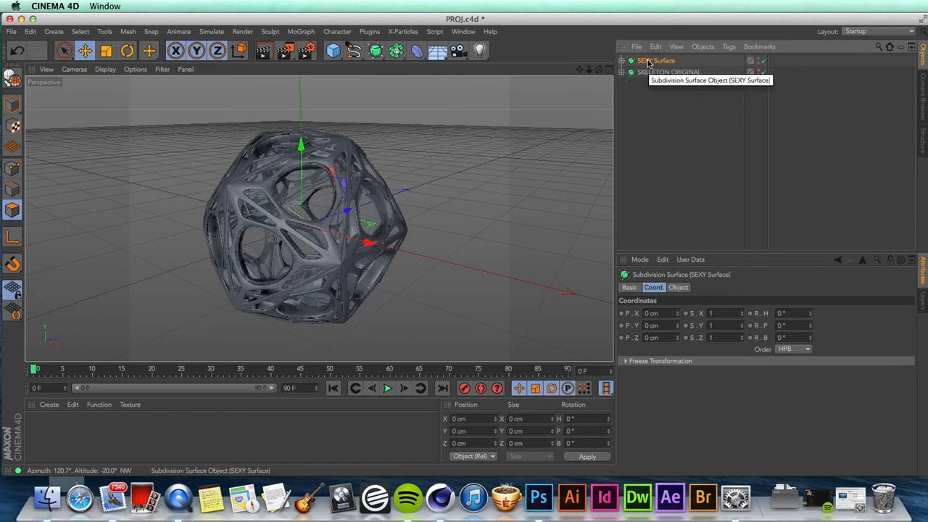
- Duplicate SEXY Surface at the top of the hierarchy, keeping the original hidden
{"action": "key", "text": "super+v"}
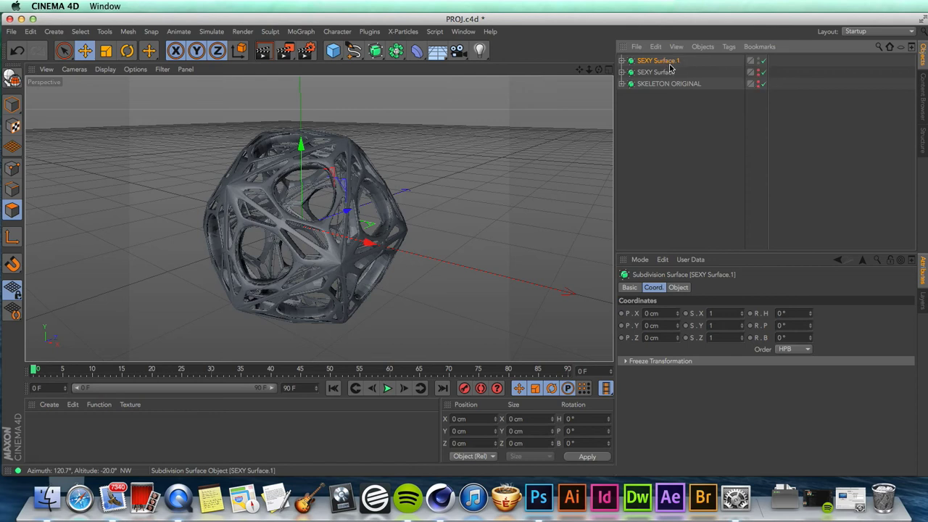
- Place SEXY Surface.1 inside a new Connect object and convert the Connect object to an editable polygon mesh
{"action": "left_click_drag", "start_coordinate": [375, 50], "coordinate": [507, 89]}
{"action": "left_click_drag", "start_coordinate": [660, 72], "coordinate": [655, 63]}
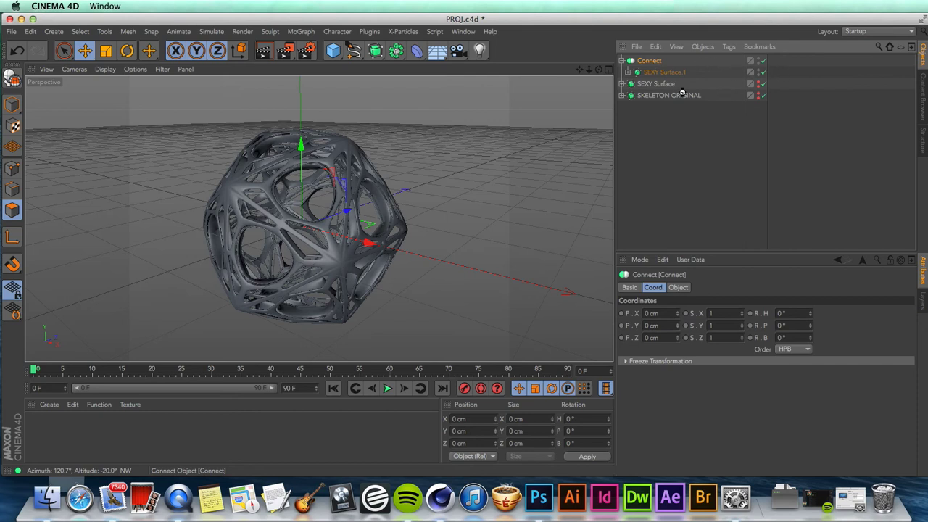
{"action": "key", "text": "c"}
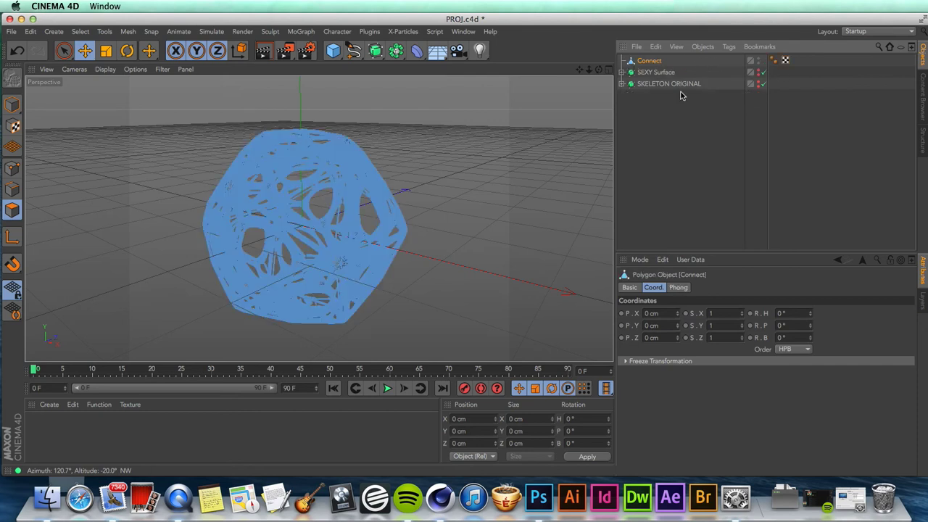
- Add a MoGraph Cloner and make the Connect mesh its child
{"action": "left_click", "coordinate": [648, 61]}
{"action": "left_click", "coordinate": [300, 31]}
{"action": "left_click", "coordinate": [311, 119]}
{"action": "left_click_drag", "start_coordinate": [649, 72], "coordinate": [649, 64]}
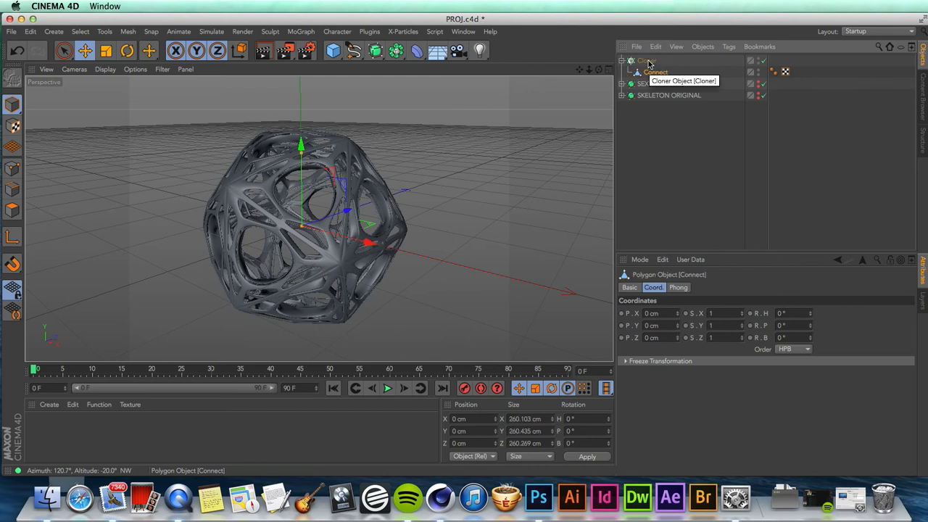
- Set the Cloner's per-step Y position to 0 cm and leave the Cloner disabled
{"action": "left_click", "coordinate": [647, 60]}
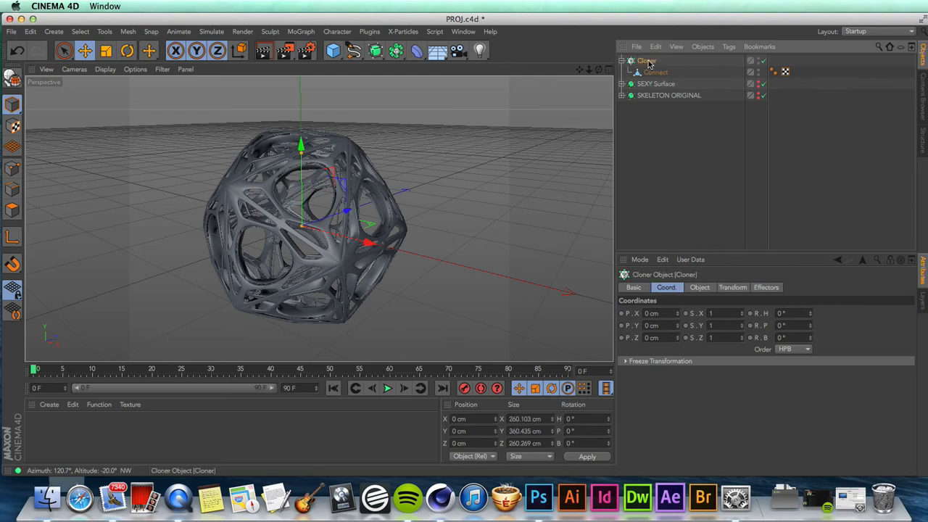
{"action": "left_click", "coordinate": [701, 287]}
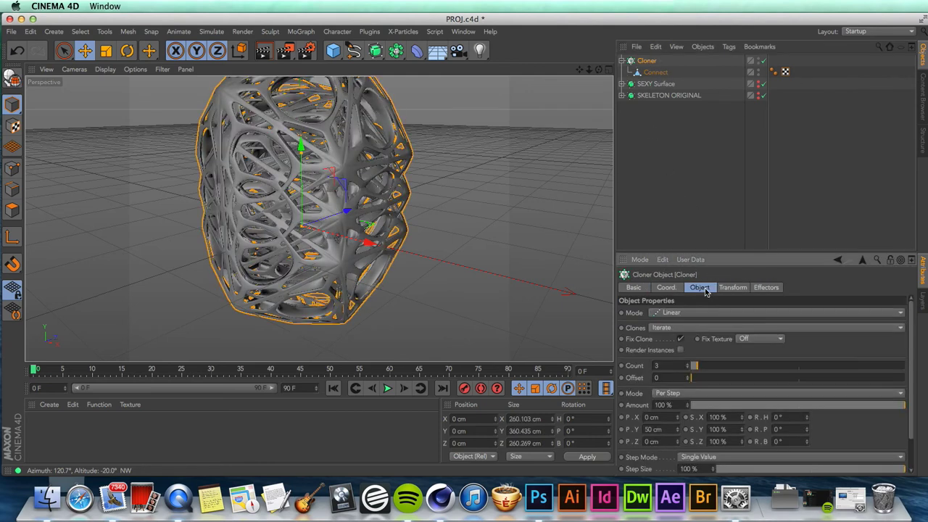
{"action": "left_click", "coordinate": [763, 61]}
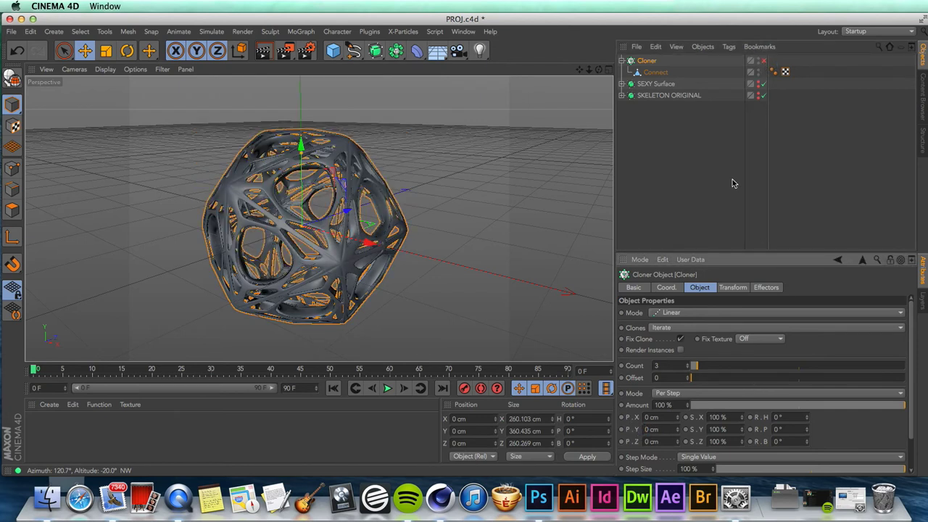
{"action": "left_click", "coordinate": [764, 63]}
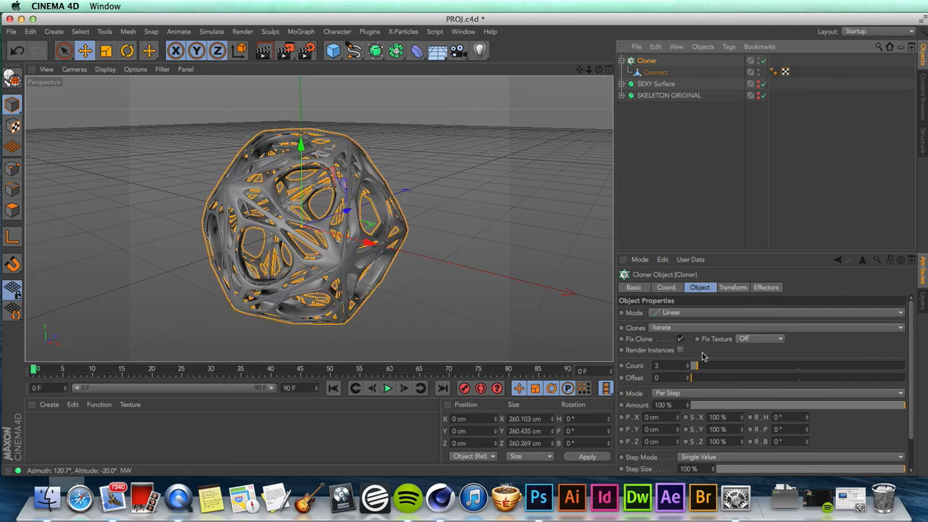
{"action": "left_click", "coordinate": [763, 61]}
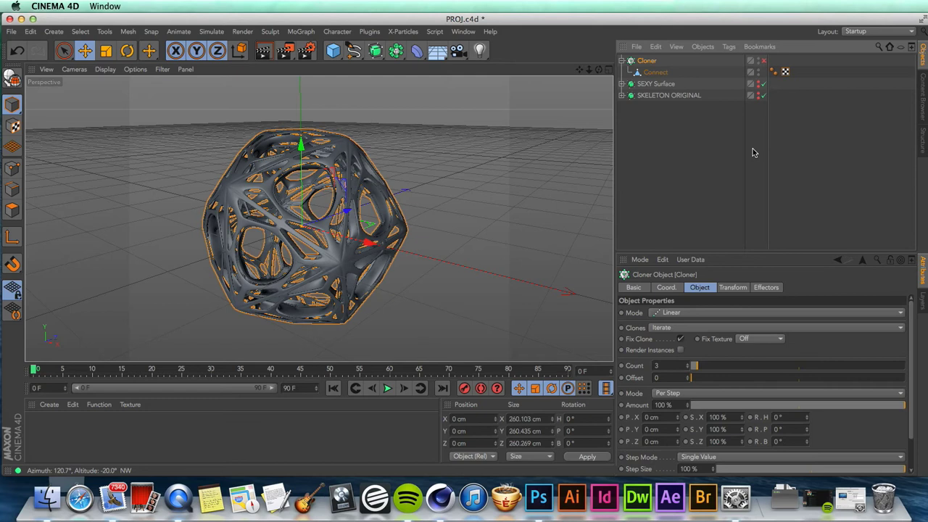
- Set the Cloner's count to 11 and its per-step scale to 91% on X, Y and Z
{"action": "left_click", "coordinate": [697, 366]}
{"action": "left_click_drag", "start_coordinate": [698, 366], "coordinate": [716, 368]}
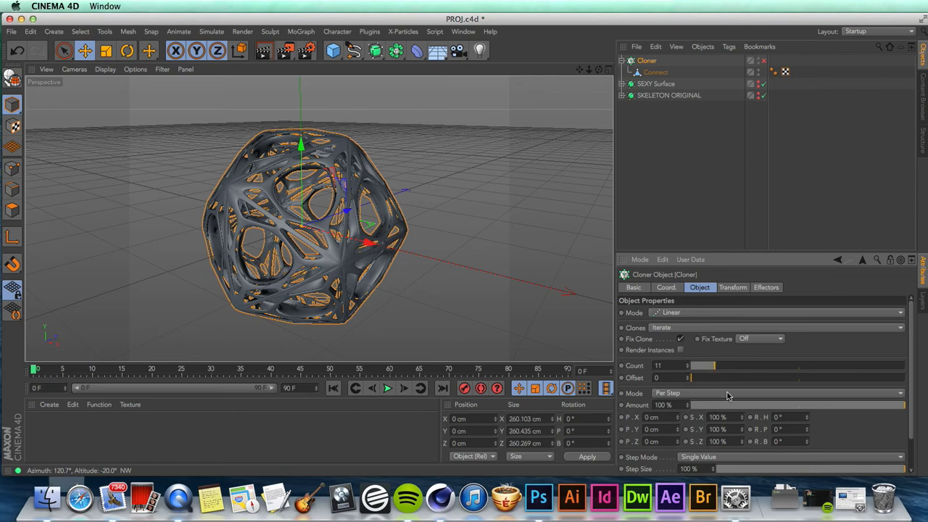
{"action": "double_click", "coordinate": [716, 417]}
{"action": "type", "text": "9"}
{"action": "key", "text": "Tab"}
{"action": "type", "text": "91"}
{"action": "key", "text": "Tab"}
{"action": "type", "text": "9"}
{"action": "left_click", "coordinate": [716, 418]}
- Set the Cloner's per-step rotation to H 3°, P -3° and B 5°, and re-enable the Cloner
{"action": "scroll", "coordinate": [833, 403], "scroll_direction": "down", "scroll_amount": 2}
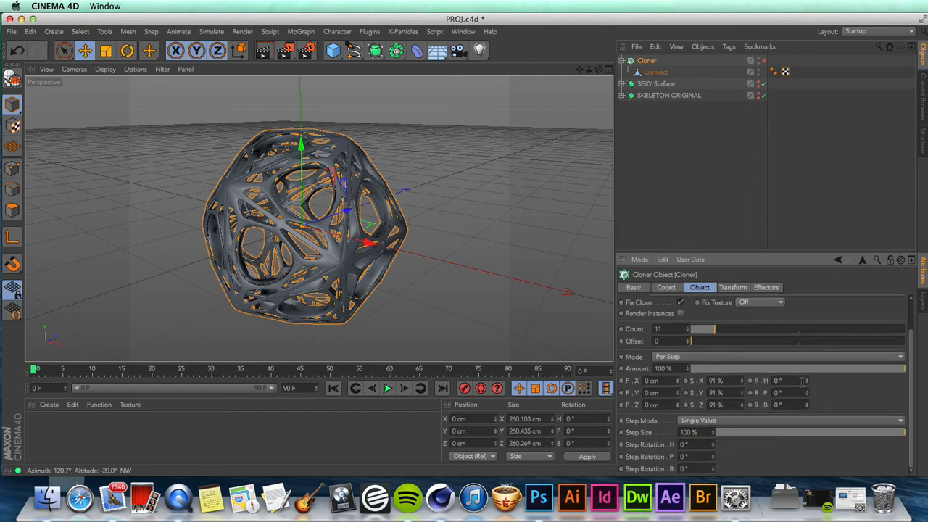
{"action": "left_click_drag", "start_coordinate": [810, 382], "coordinate": [808, 408]}
{"action": "left_click", "coordinate": [764, 60]}
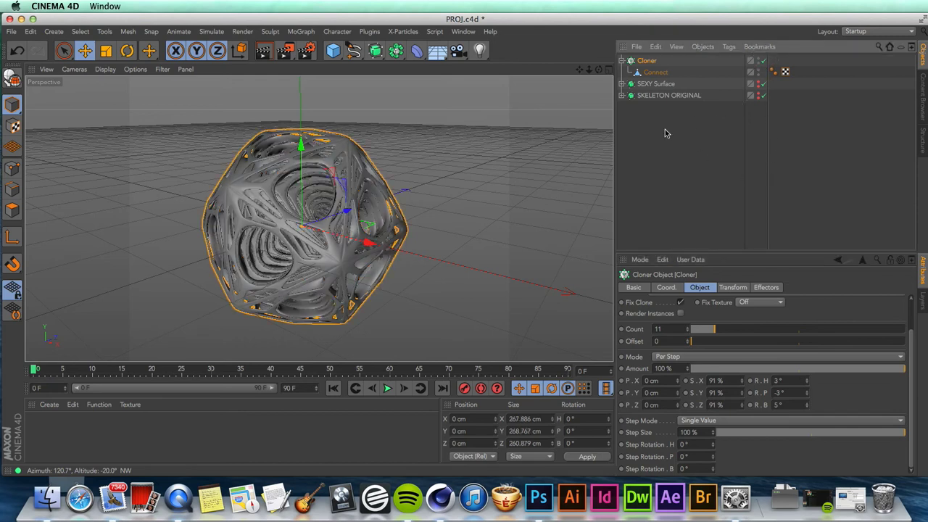
- Lower the Cloner's per-step scale to 90% on X, Y and Z
{"action": "left_click", "coordinate": [598, 70]}
{"action": "left_click_drag", "start_coordinate": [598, 70], "coordinate": [319, 218]}
{"action": "scroll", "coordinate": [319, 217], "scroll_direction": "up", "scroll_amount": 5}
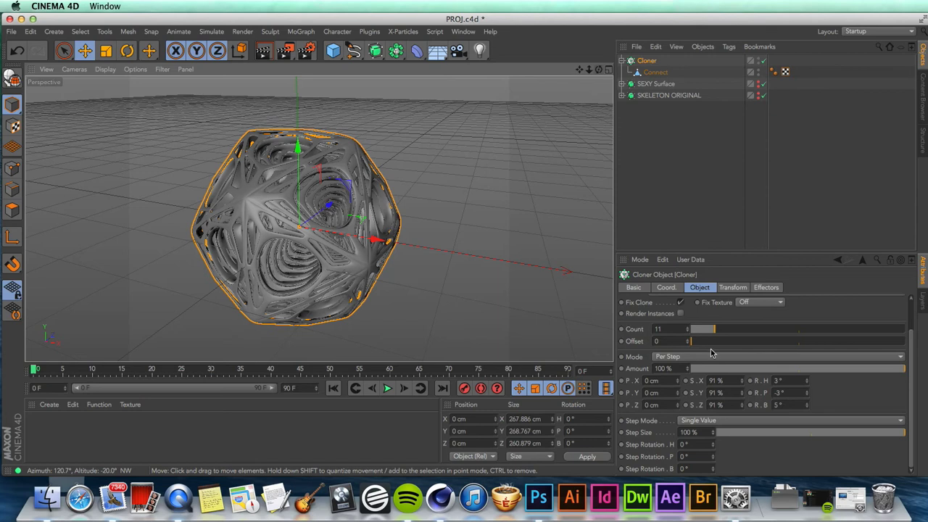
{"action": "left_click_drag", "start_coordinate": [743, 383], "coordinate": [741, 410]}
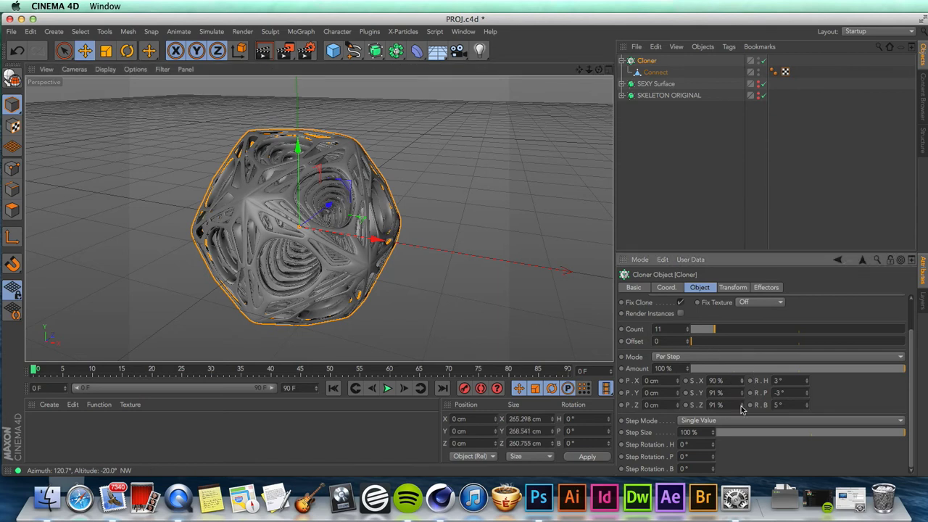
{"action": "left_click", "coordinate": [741, 408]}
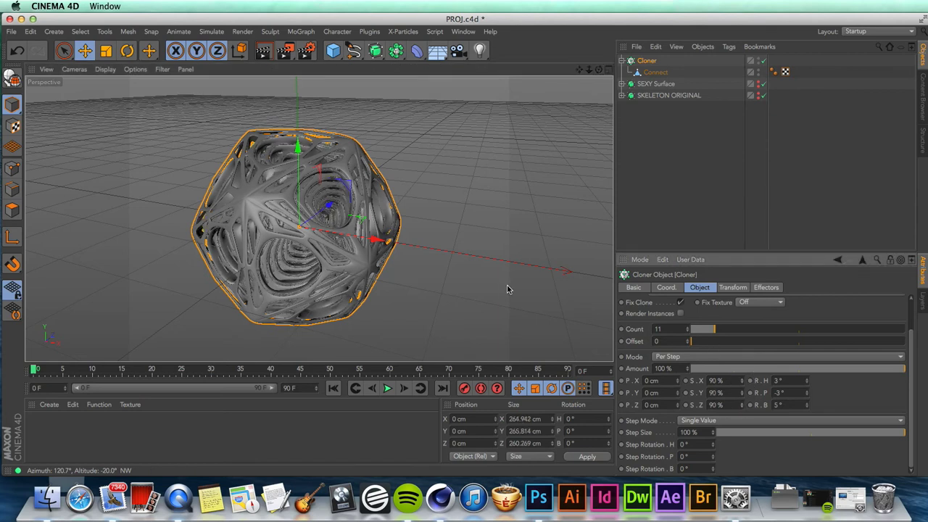
- Raise the Cloner's per-step scale to 92% on X, Y and Z, and set its heading rotation to 5°
{"action": "left_click", "coordinate": [745, 381]}
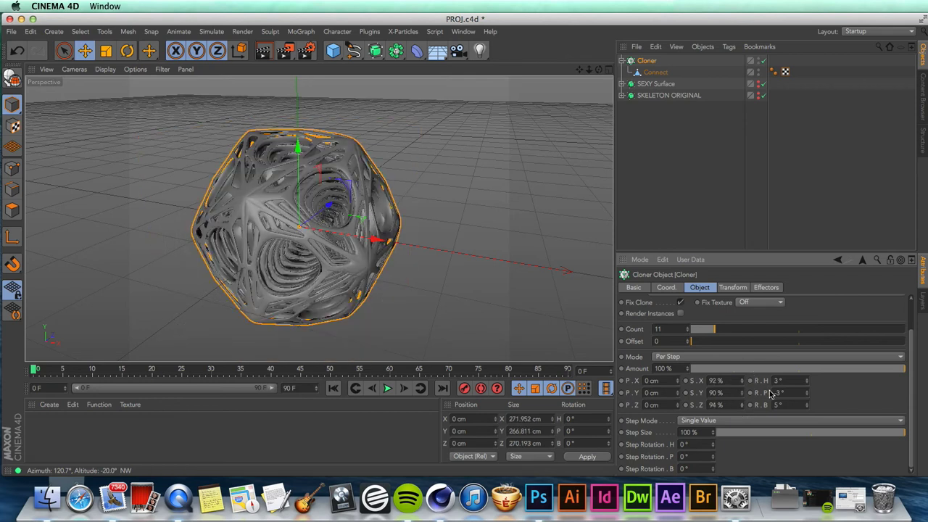
{"action": "left_click", "coordinate": [742, 407]}
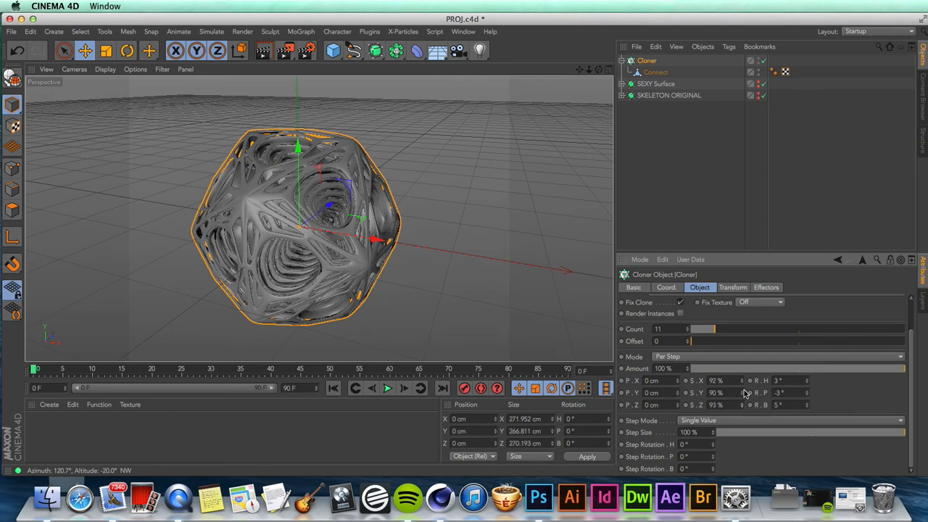
{"action": "left_click", "coordinate": [809, 380]}
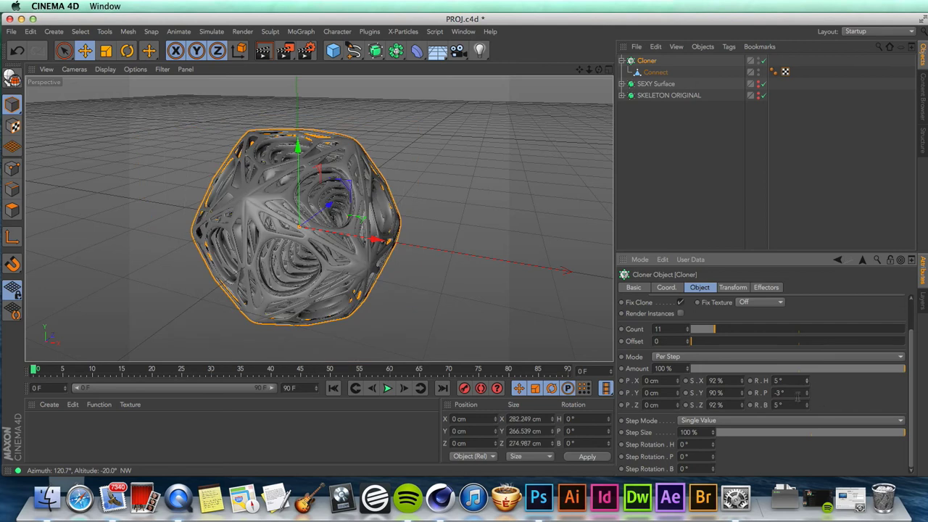
{"action": "left_click", "coordinate": [743, 394]}
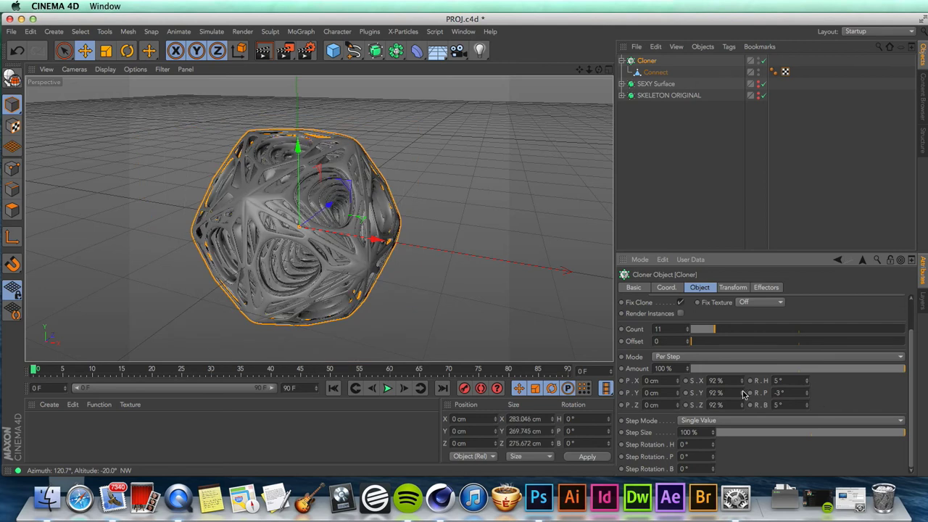
- Set the Cloner's per-step rotation to H 4° and P -3°, and collapse and disable the Cloner
{"action": "left_click", "coordinate": [806, 382]}
{"action": "left_click", "coordinate": [806, 385]}
{"action": "left_click", "coordinate": [806, 386]}
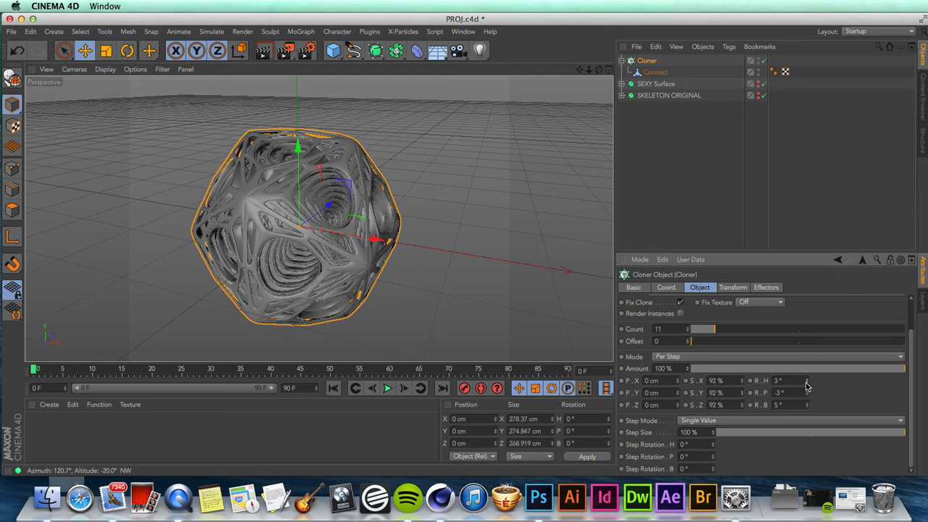
{"action": "left_click", "coordinate": [807, 379]}
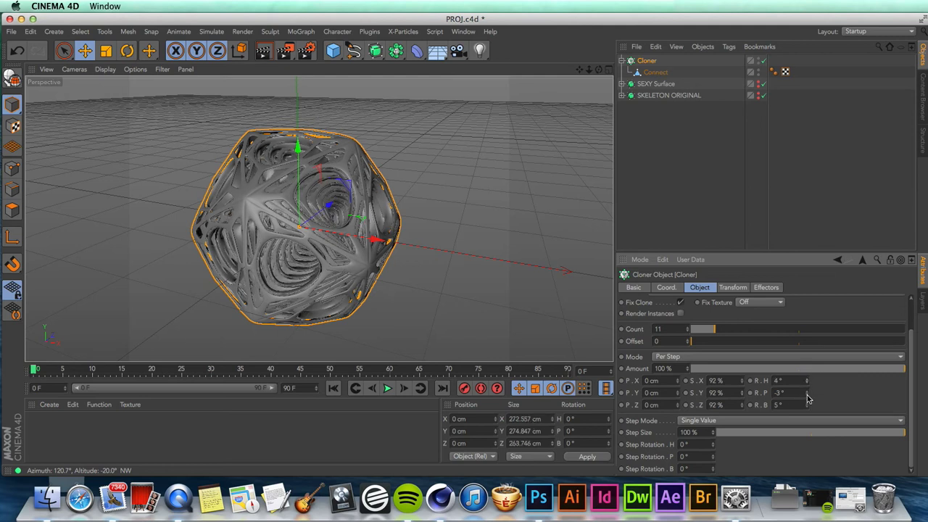
{"action": "left_click", "coordinate": [807, 393]}
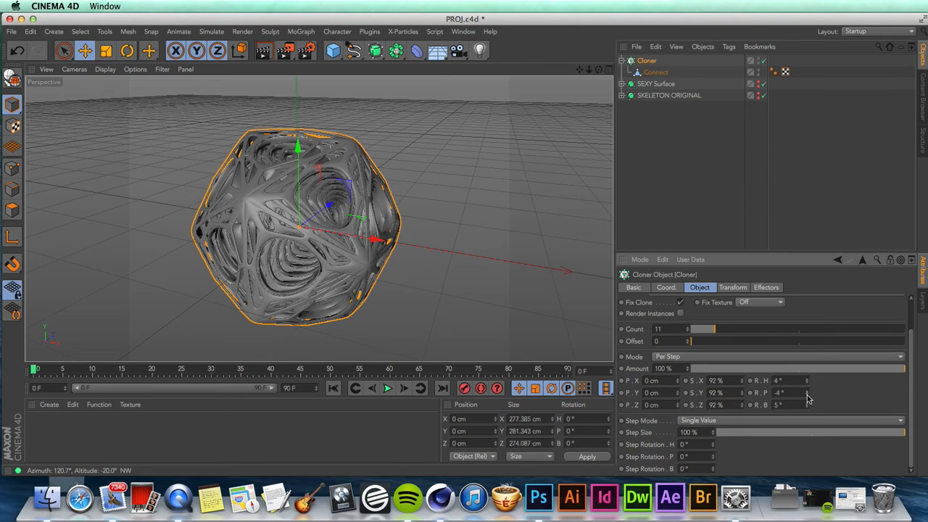
{"action": "left_click", "coordinate": [807, 390]}
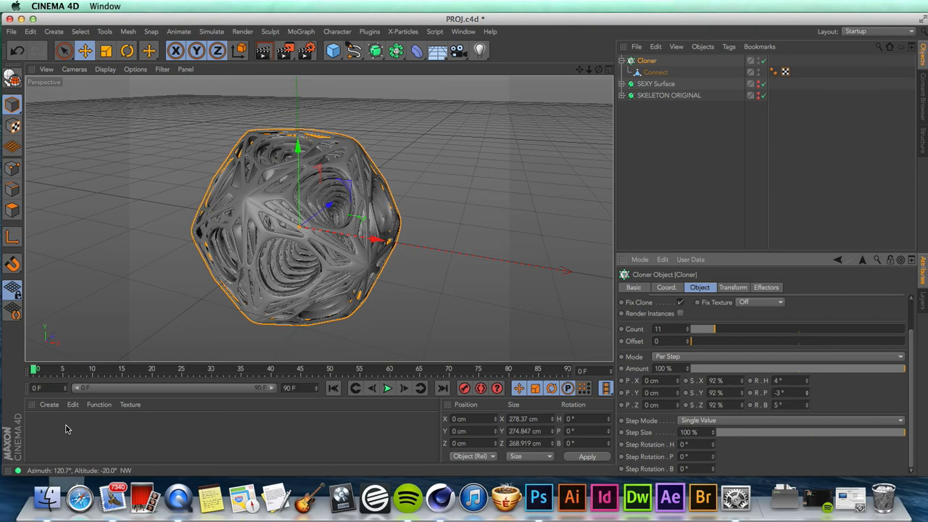
{"action": "left_click", "coordinate": [622, 61]}
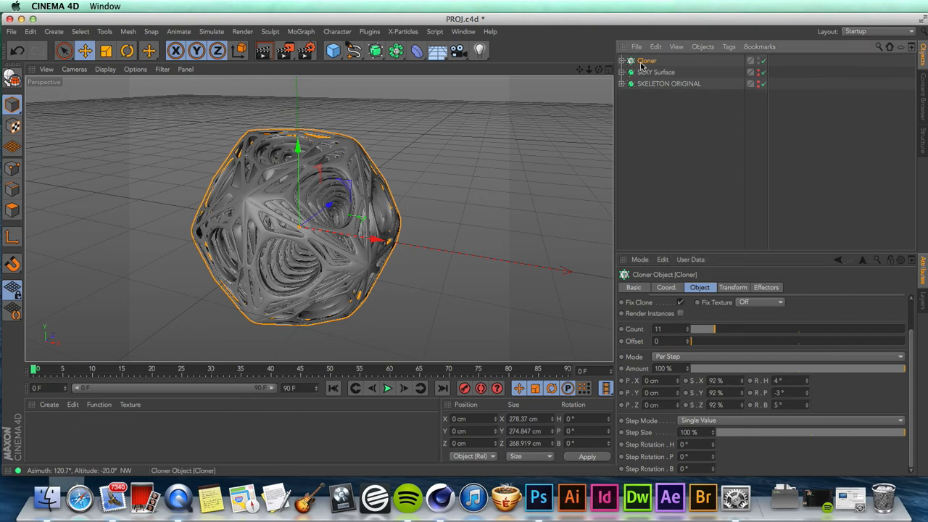
{"action": "left_click", "coordinate": [763, 61]}
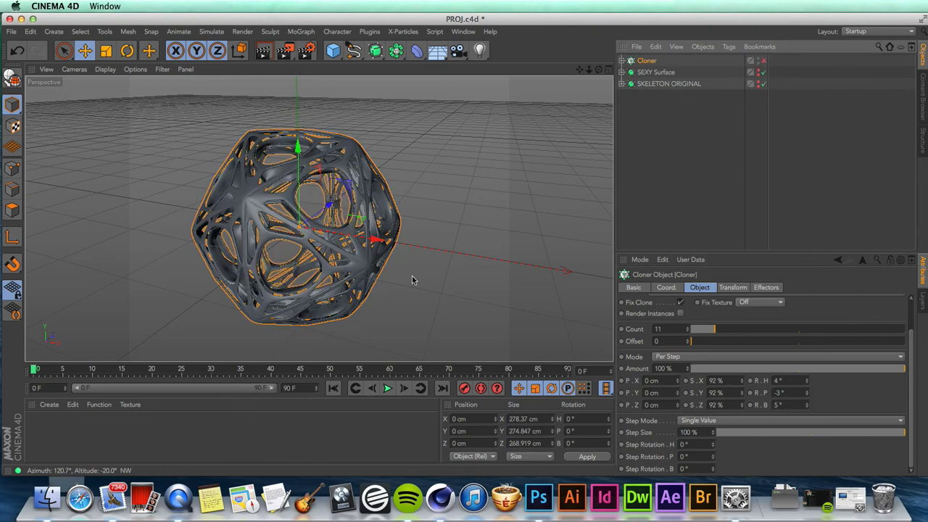
- Create a new material and load a Fresnel shader as its Color channel texture
{"action": "double_click", "coordinate": [38, 427]}
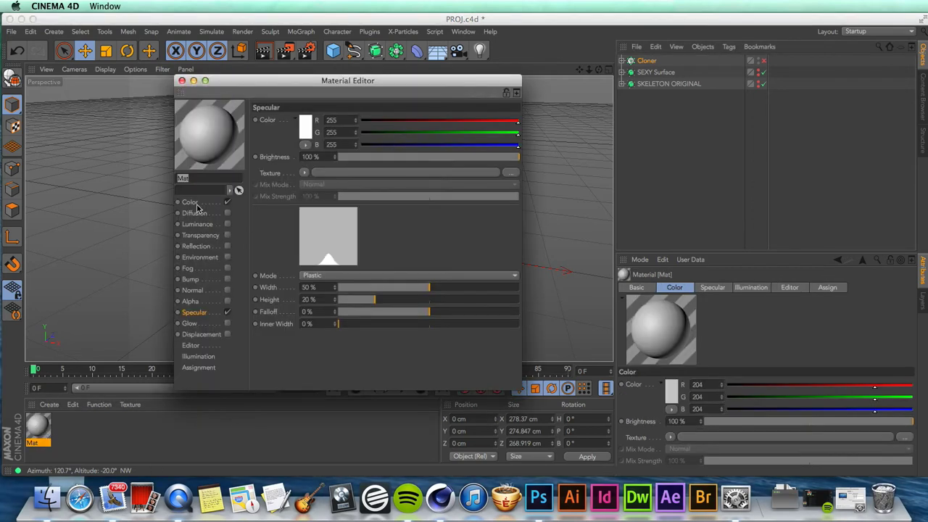
{"action": "left_click", "coordinate": [191, 202]}
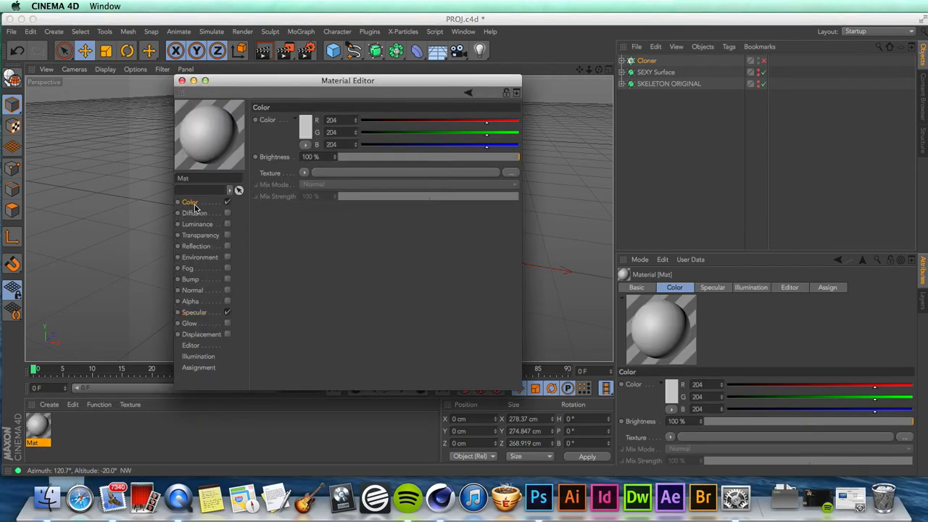
{"action": "left_click", "coordinate": [304, 172]}
{"action": "left_click", "coordinate": [326, 287]}
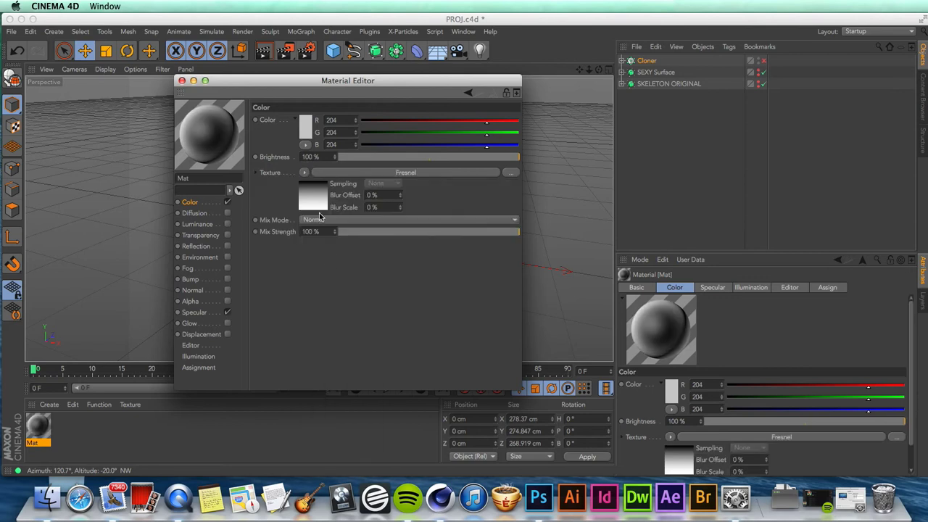
- In the Fresnel gradient, make the first knot dark red, shift it inward, and add an orange knot near the middle
{"action": "left_click", "coordinate": [315, 204]}
{"action": "double_click", "coordinate": [298, 230]}
{"action": "left_click_drag", "start_coordinate": [300, 230], "coordinate": [347, 233]}
{"action": "left_click", "coordinate": [317, 279]}
{"action": "double_click", "coordinate": [414, 234]}
{"action": "left_click_drag", "start_coordinate": [404, 202], "coordinate": [398, 232]}
{"action": "left_click", "coordinate": [431, 281]}
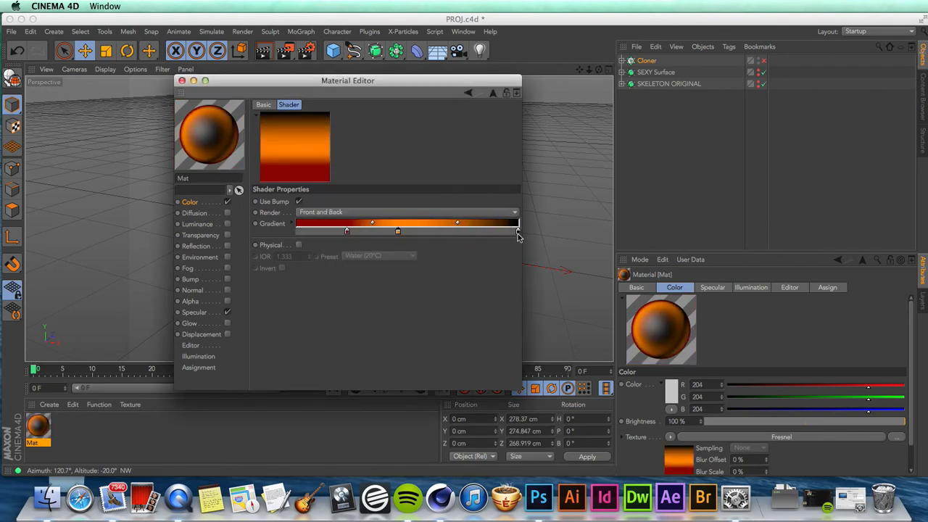
- Make the gradient's end knot white, move it inward, and shift the orange and dark red knots towards it
{"action": "double_click", "coordinate": [517, 231]}
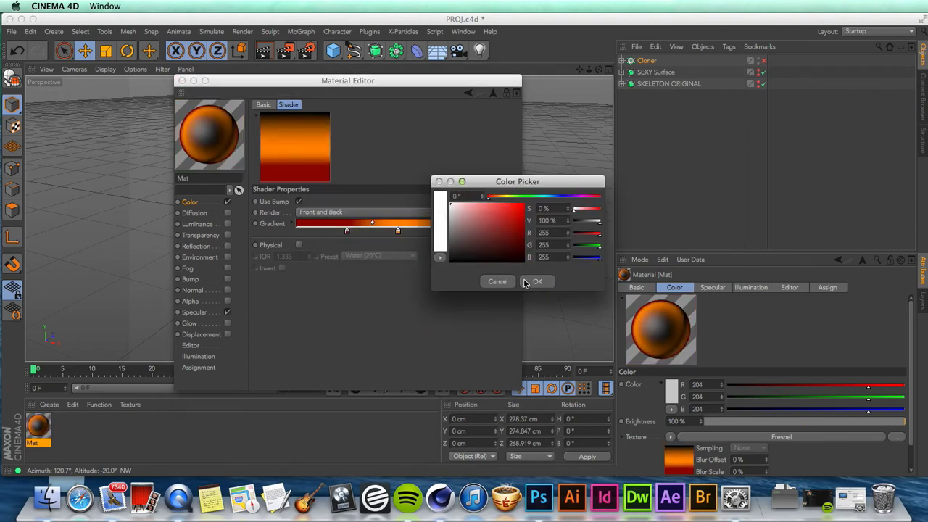
{"action": "left_click", "coordinate": [534, 281]}
{"action": "left_click_drag", "start_coordinate": [517, 231], "coordinate": [477, 231]}
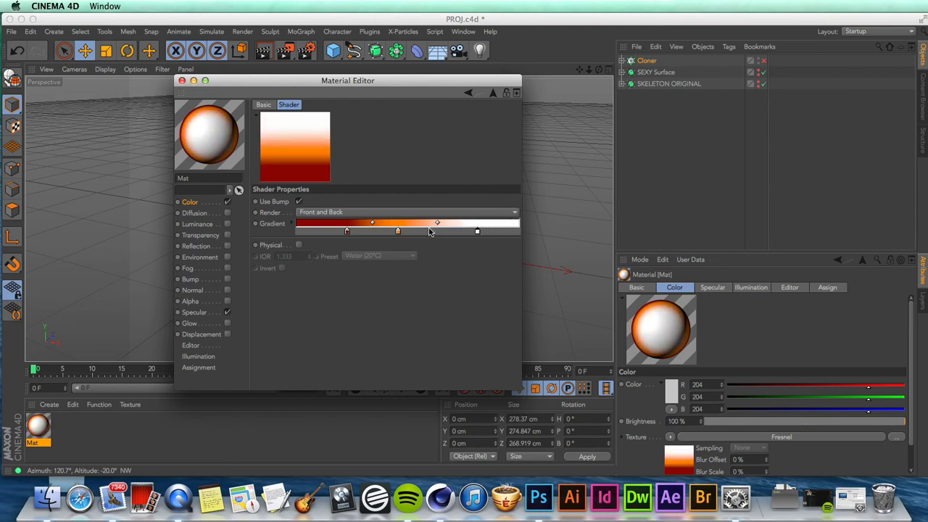
{"action": "left_click_drag", "start_coordinate": [399, 232], "coordinate": [420, 232]}
{"action": "left_click_drag", "start_coordinate": [347, 232], "coordinate": [376, 232]}
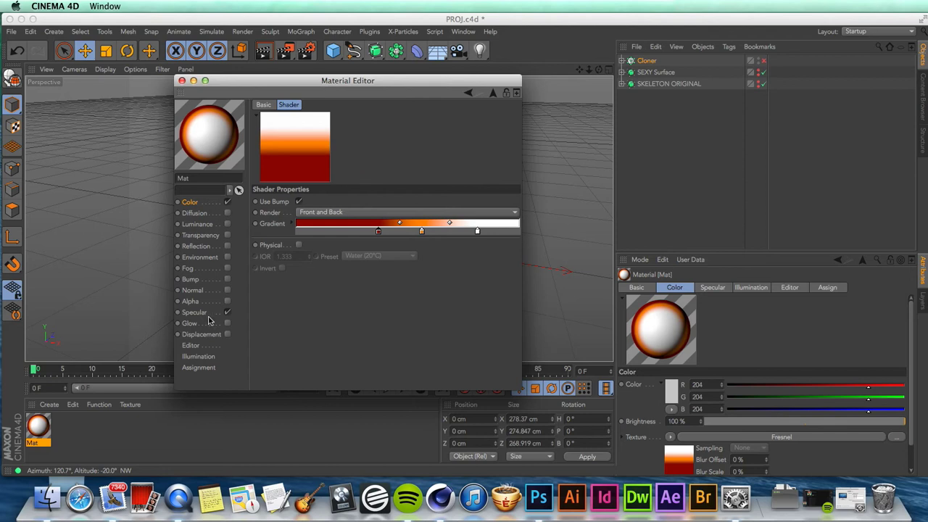
- Set the material's specular width to 28% and height to 35%, and close the Material Editor
{"action": "left_click", "coordinate": [194, 313]}
{"action": "left_click_drag", "start_coordinate": [428, 287], "coordinate": [400, 286]}
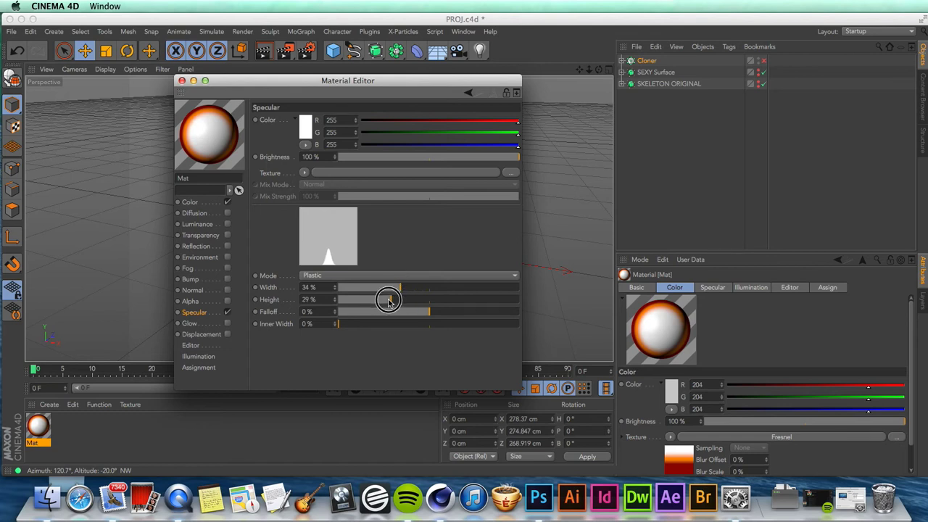
{"action": "left_click", "coordinate": [399, 300]}
{"action": "mouse_move", "coordinate": [397, 288]}
{"action": "left_mouse_down"}
{"action": "mouse_move", "coordinate": [382, 288]}
{"action": "mouse_move", "coordinate": [391, 287]}
{"action": "mouse_move", "coordinate": [385, 299]}
{"action": "mouse_move", "coordinate": [407, 287]}
{"action": "mouse_move", "coordinate": [402, 299]}
{"action": "mouse_move", "coordinate": [389, 287]}
{"action": "left_mouse_up"}
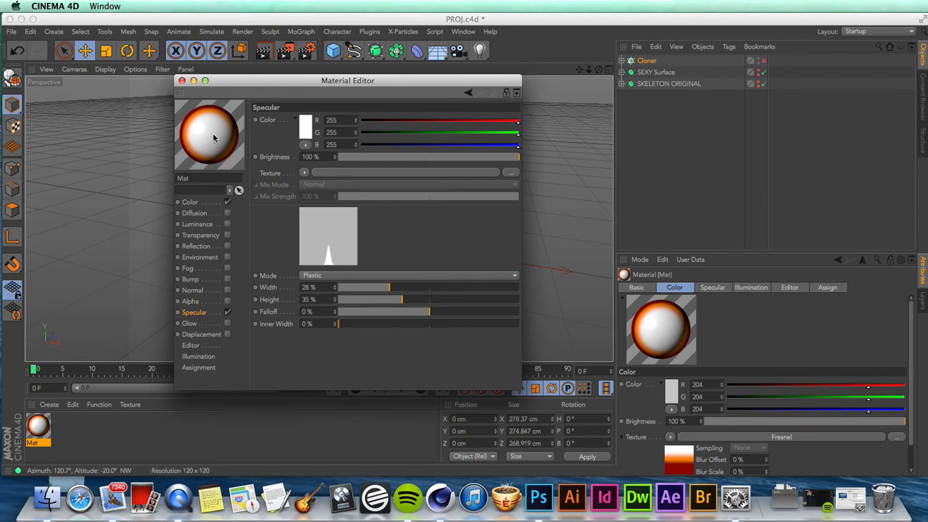
{"action": "left_click", "coordinate": [181, 81]}
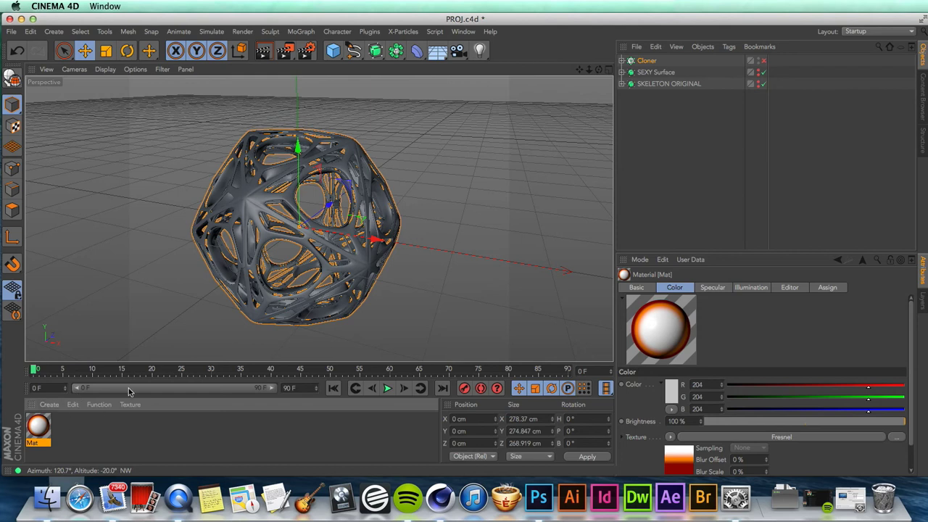
- Add a light with a Target tag and set the Cloner as its target object
{"action": "left_click", "coordinate": [479, 50]}
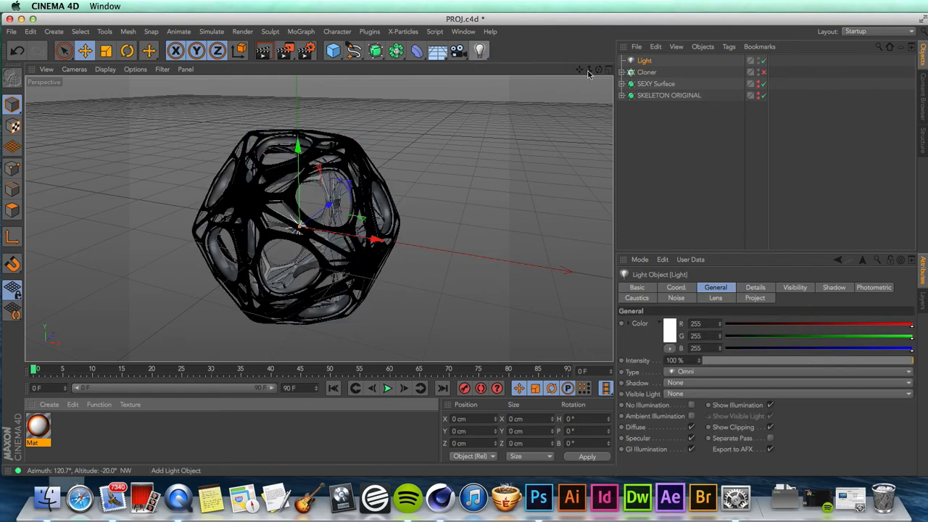
{"action": "right_click", "coordinate": [650, 63]}
{"action": "mouse_move", "coordinate": [678, 28]}
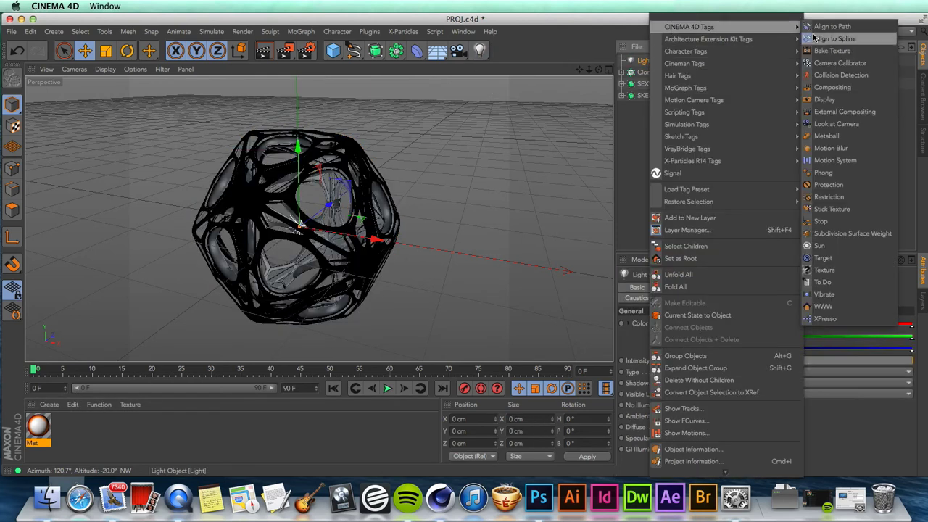
{"action": "left_click", "coordinate": [825, 258]}
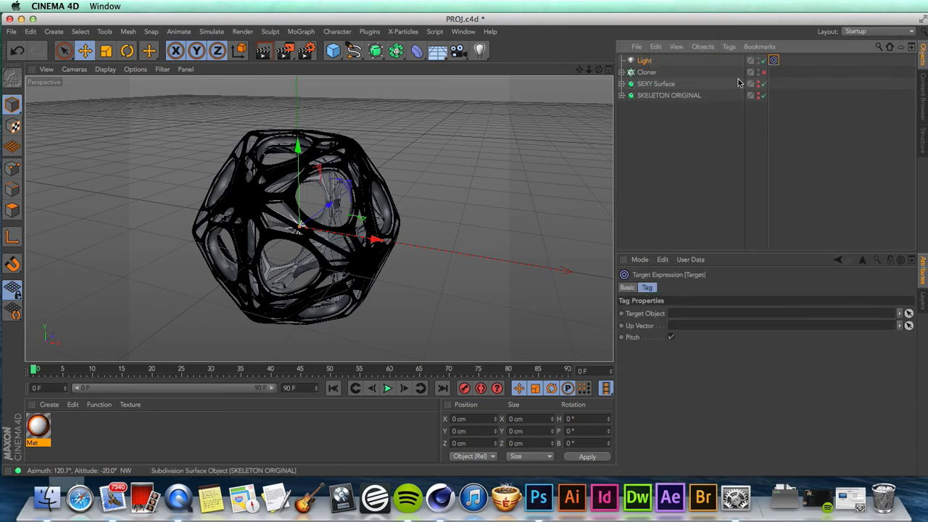
{"action": "left_click_drag", "start_coordinate": [646, 73], "coordinate": [696, 313]}
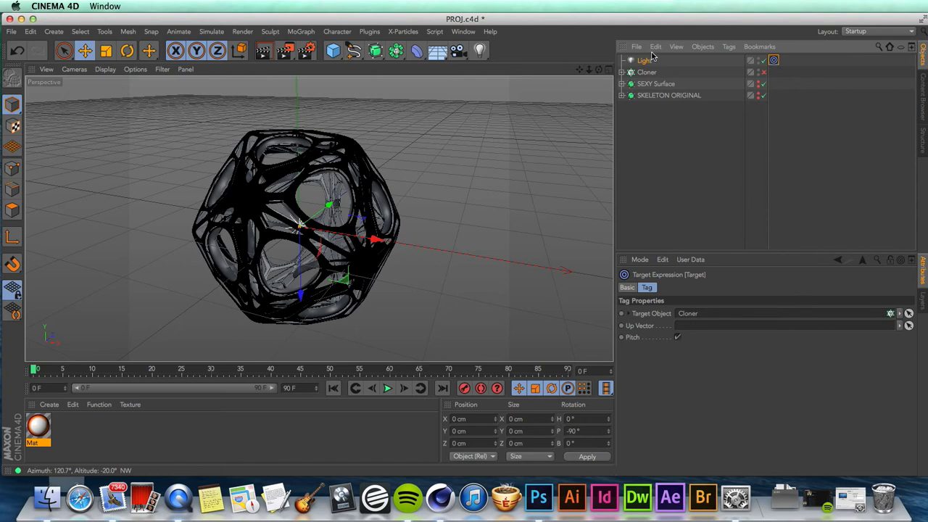
- Move the light up and out in front of the skeleton, to about X 249, Y 191, Z -335 cm
{"action": "left_click_drag", "start_coordinate": [372, 239], "coordinate": [565, 269]}
{"action": "left_click_drag", "start_coordinate": [589, 195], "coordinate": [599, 248]}
{"action": "left_click_drag", "start_coordinate": [604, 135], "coordinate": [467, 191]}
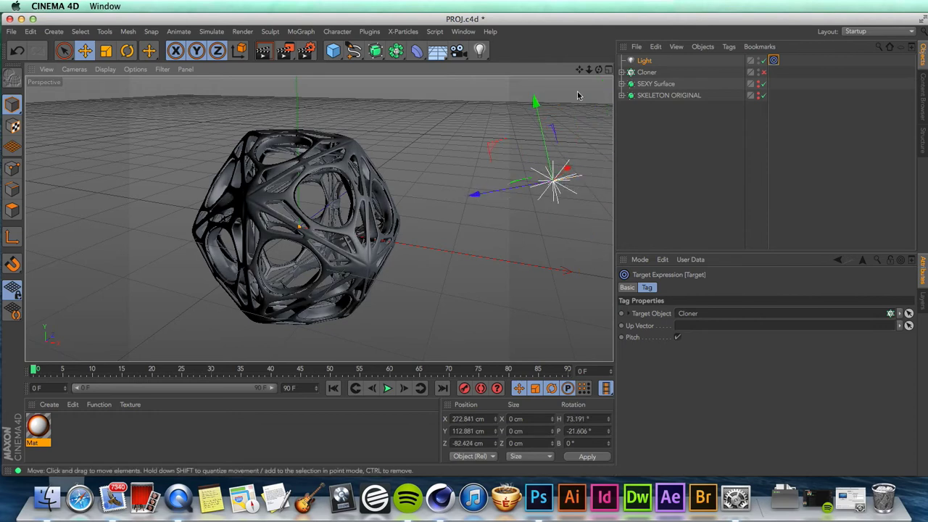
{"action": "left_click_drag", "start_coordinate": [535, 200], "coordinate": [582, 90]}
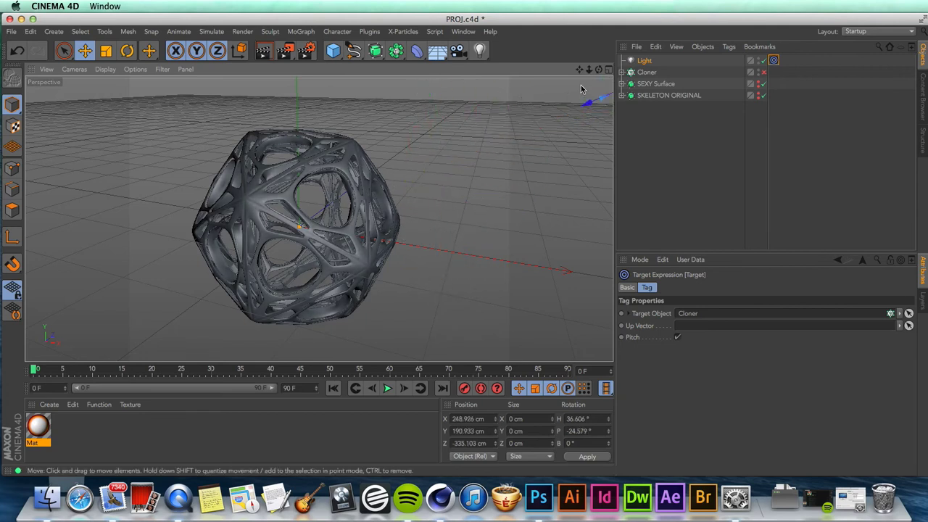
- Set the light's color to golden yellow (RGB 255, 204, 0) and its shadow type to Area
{"action": "left_click", "coordinate": [644, 61]}
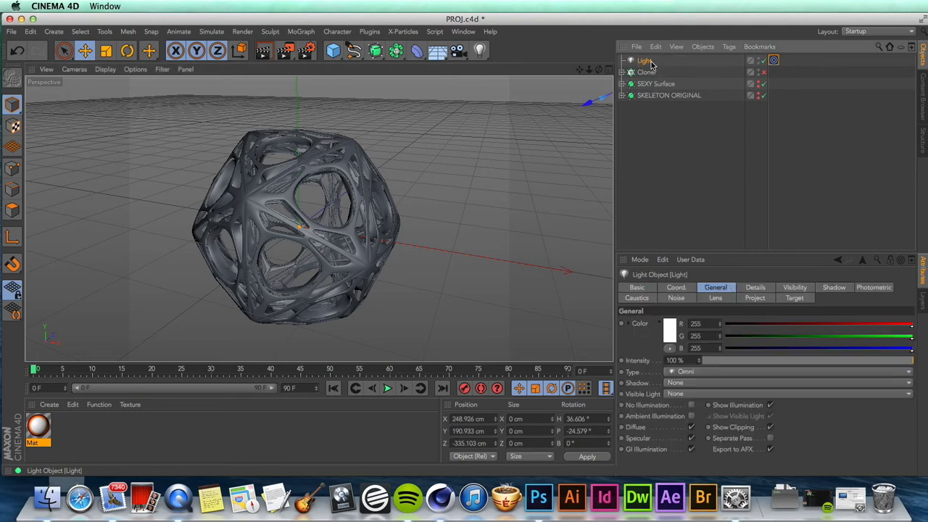
{"action": "left_click", "coordinate": [672, 337]}
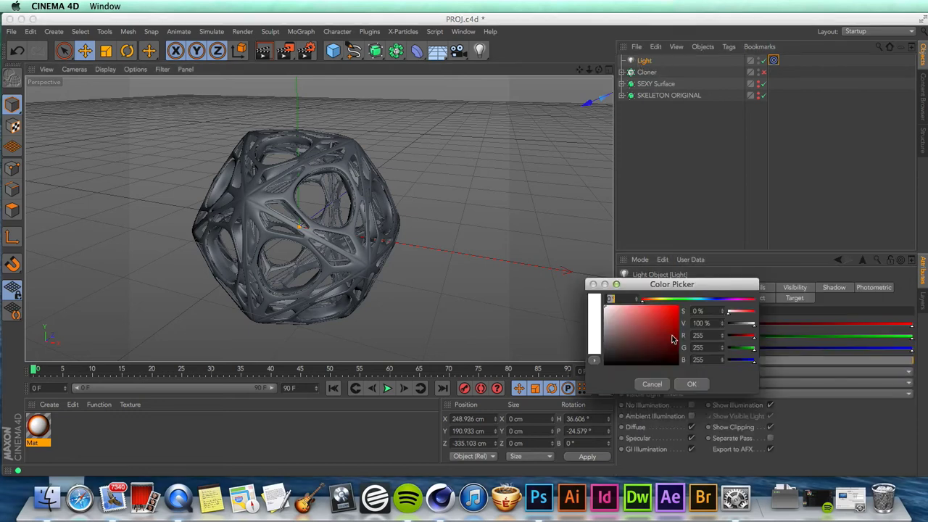
{"action": "left_click", "coordinate": [658, 298]}
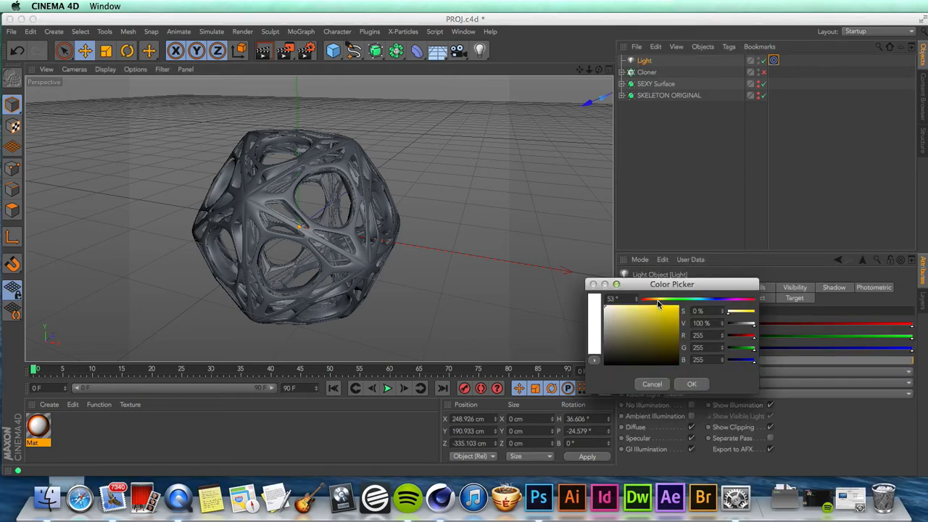
{"action": "left_click_drag", "start_coordinate": [675, 308], "coordinate": [703, 292]}
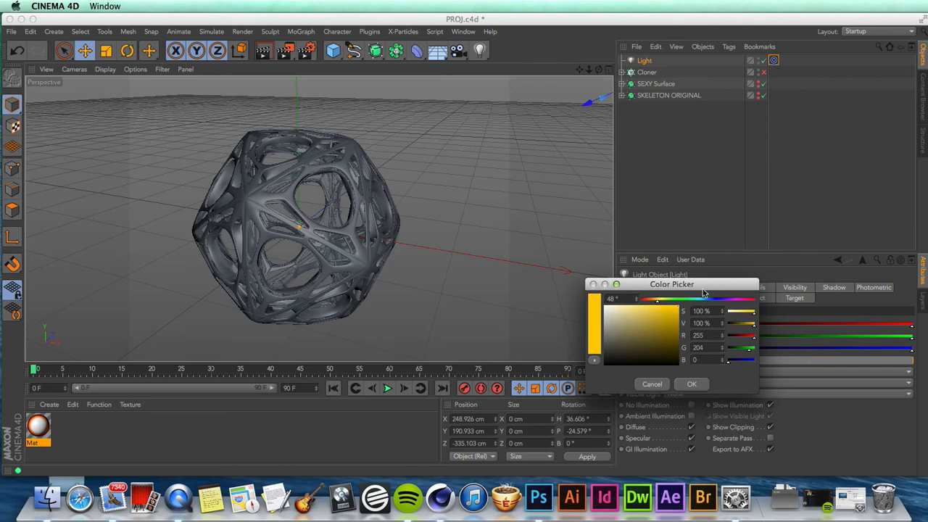
{"action": "left_click", "coordinate": [691, 383]}
{"action": "left_click", "coordinate": [691, 383]}
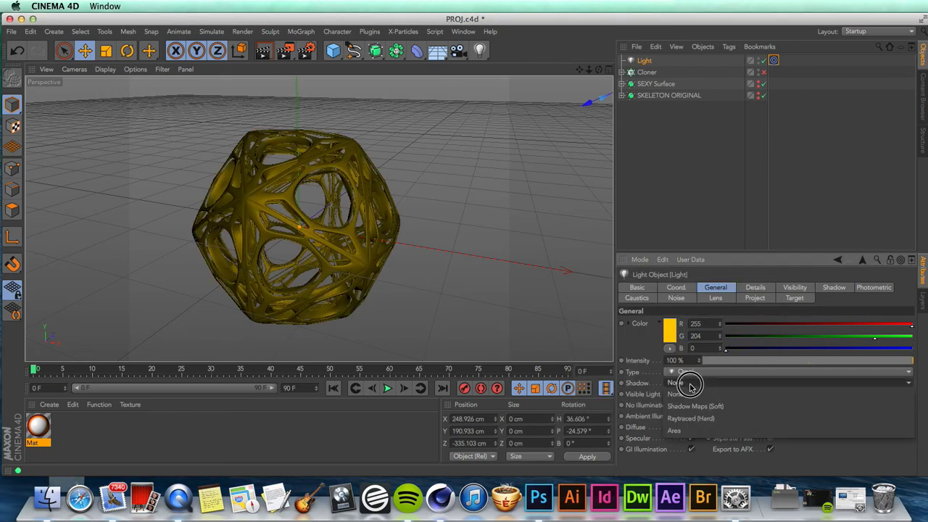
{"action": "left_click", "coordinate": [690, 405]}
- Apply the Fresnel material to the Cloner and add a Physical Sky with its time set to 07:39
{"action": "left_click_drag", "start_coordinate": [38, 426], "coordinate": [650, 73]}
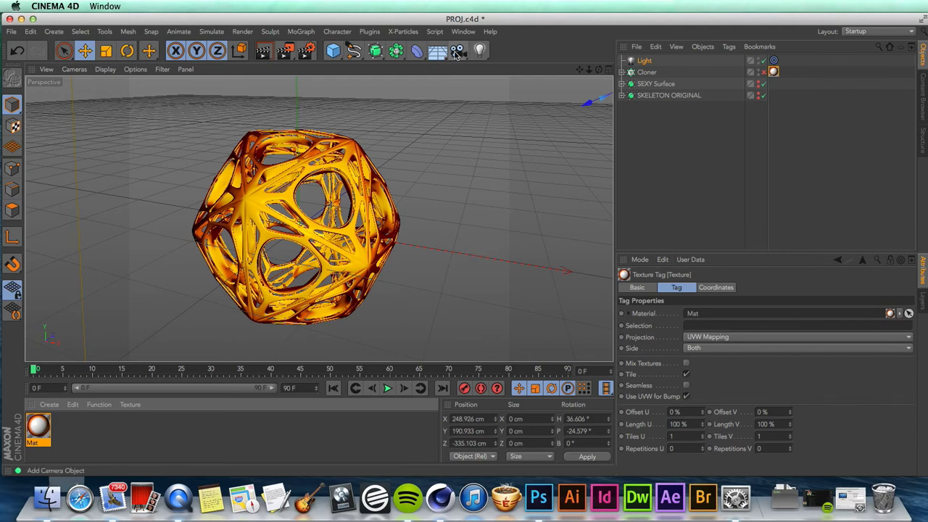
{"action": "left_click_drag", "start_coordinate": [437, 51], "coordinate": [538, 66]}
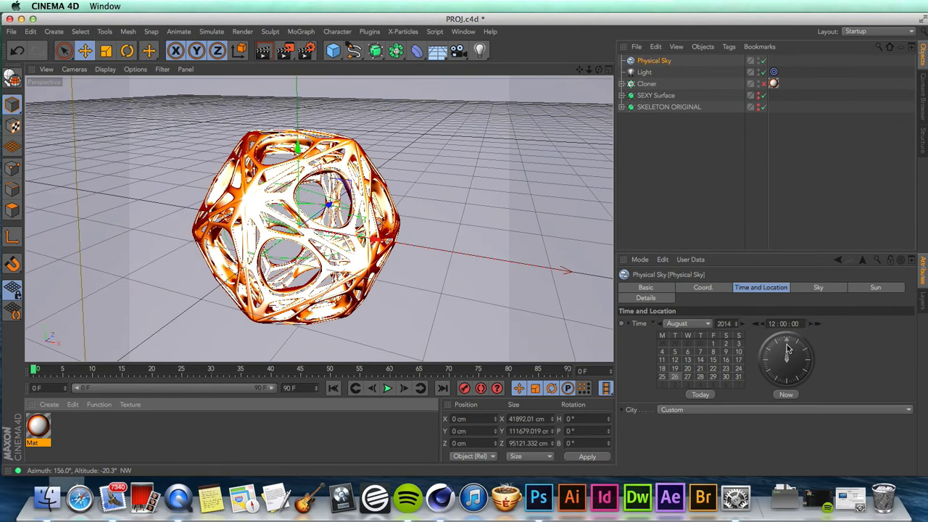
{"action": "left_click_drag", "start_coordinate": [789, 345], "coordinate": [784, 343]}
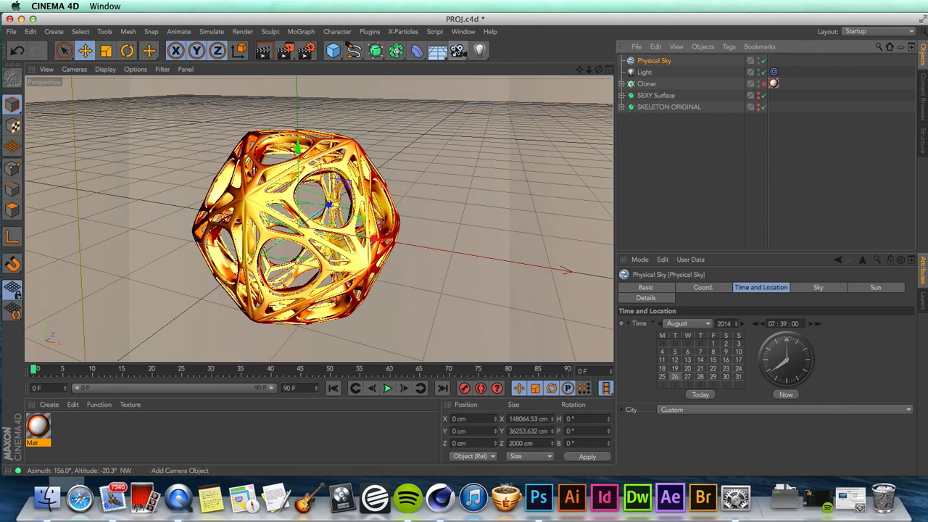
- Add a camera and rotate the Physical Sky to a heading of about -19.2°
{"action": "left_click", "coordinate": [458, 50]}
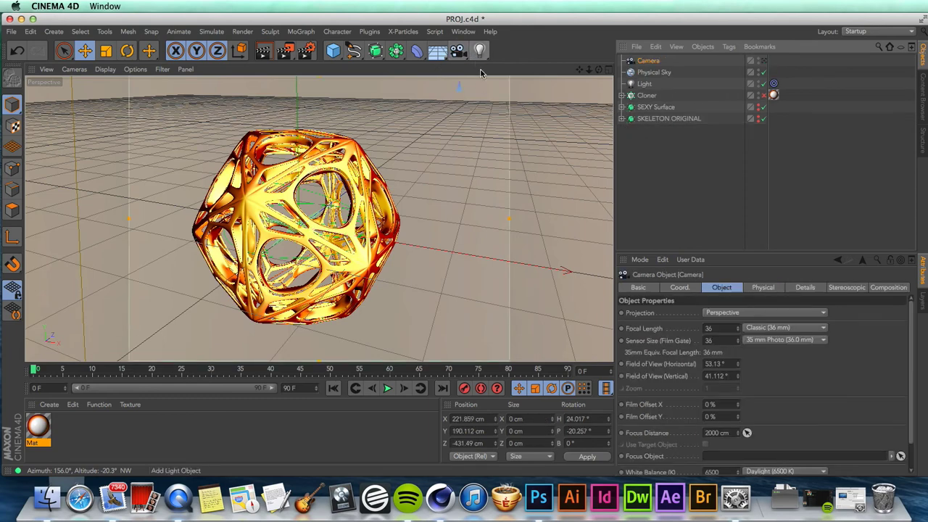
{"action": "left_click_drag", "start_coordinate": [598, 69], "coordinate": [626, 71]}
{"action": "left_click", "coordinate": [628, 71]}
{"action": "key", "text": "r"}
{"action": "mouse_move", "coordinate": [369, 204]}
{"action": "left_mouse_down"}
{"action": "mouse_move", "coordinate": [312, 201]}
{"action": "mouse_move", "coordinate": [362, 200]}
{"action": "left_mouse_up"}
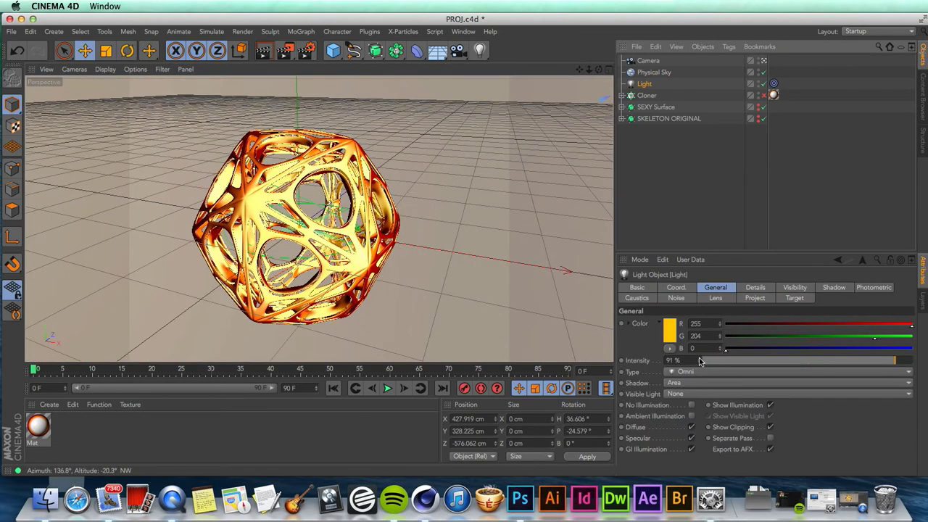
- Set the light's intensity to 75%
{"action": "mouse_move", "coordinate": [700, 362]}
{"action": "left_mouse_down"}
{"action": "mouse_move", "coordinate": [686, 362]}
{"action": "mouse_move", "coordinate": [707, 360]}
{"action": "left_mouse_up"}
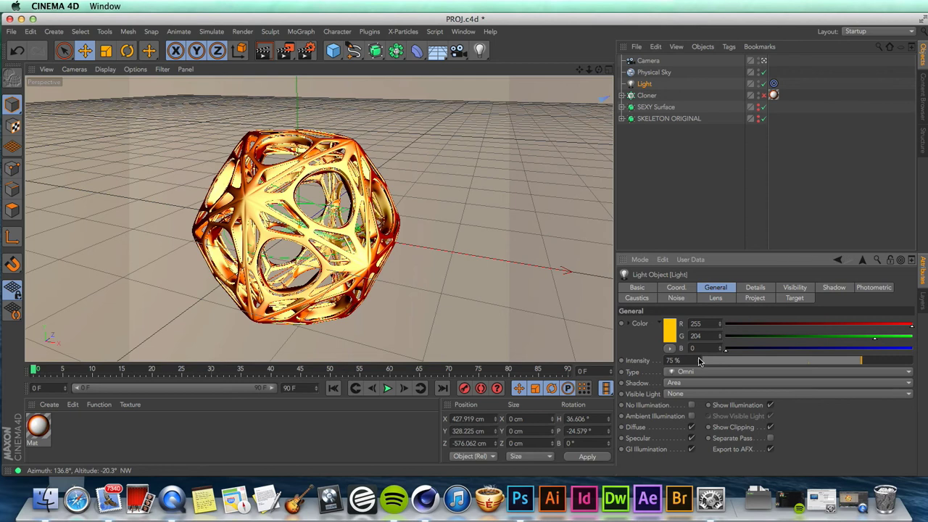
- Change the Fresnel gradient's white end knot to pale cream yellow (RGB 255, 247, 213) and close the Material Editor
{"action": "double_click", "coordinate": [34, 429]}
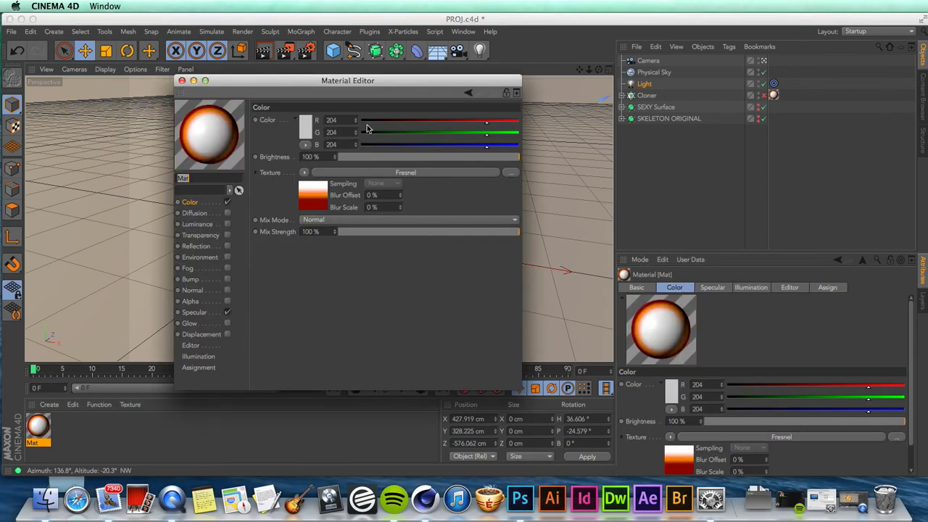
{"action": "left_click", "coordinate": [321, 182]}
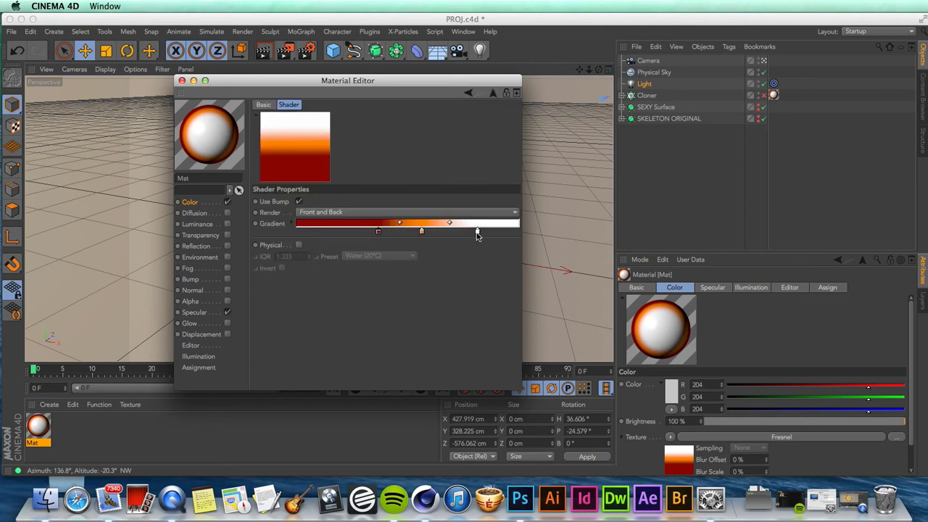
{"action": "double_click", "coordinate": [477, 231]}
{"action": "left_click_drag", "start_coordinate": [448, 196], "coordinate": [462, 197]}
{"action": "left_click", "coordinate": [420, 202]}
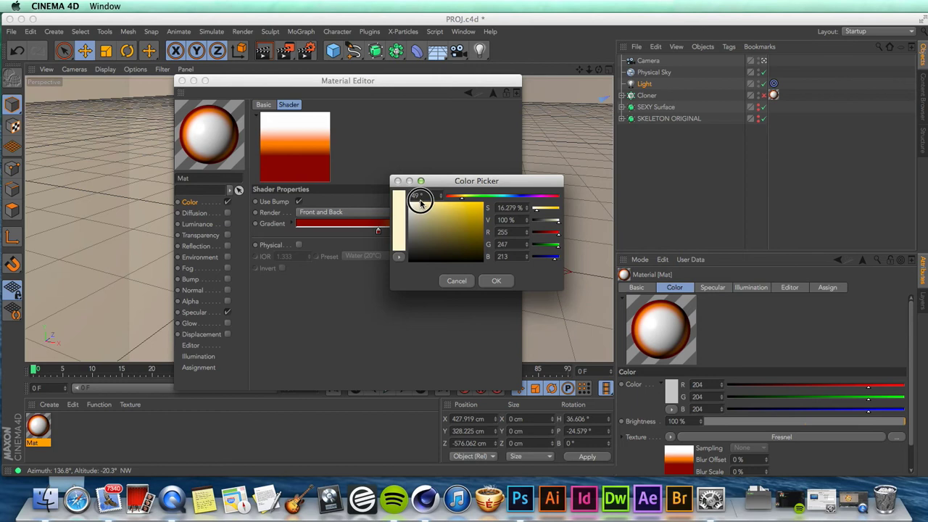
{"action": "left_click", "coordinate": [491, 280]}
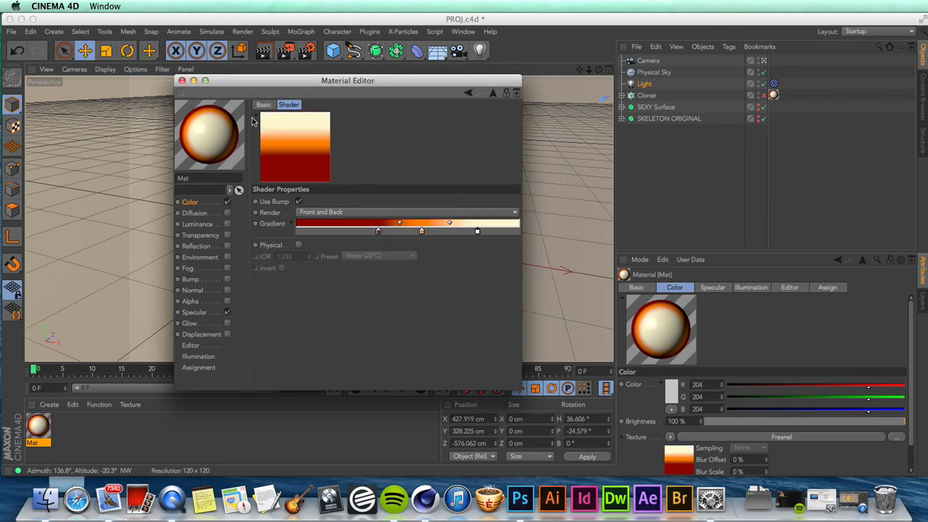
{"action": "left_click", "coordinate": [182, 82]}
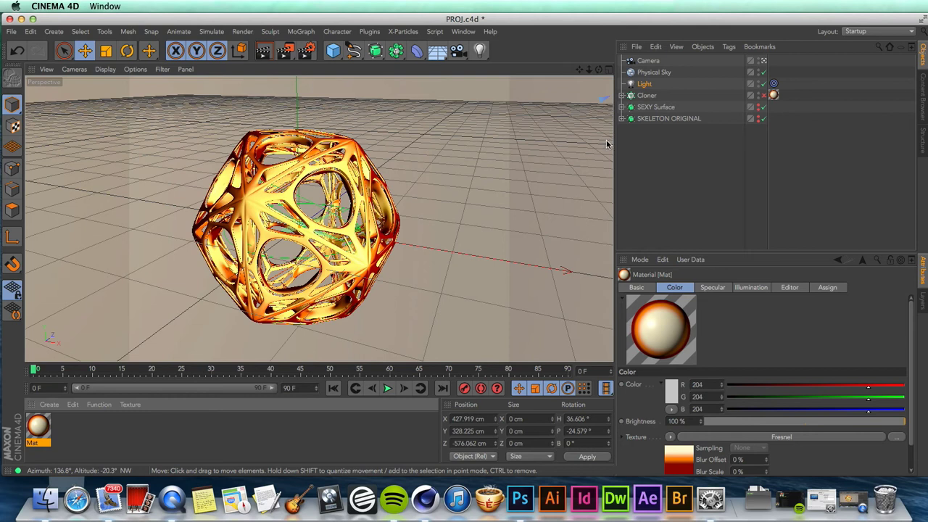
- In the render settings, remove the existing Ambient Occlusion and Global Illumination effects and add both again
{"action": "left_click", "coordinate": [652, 72]}
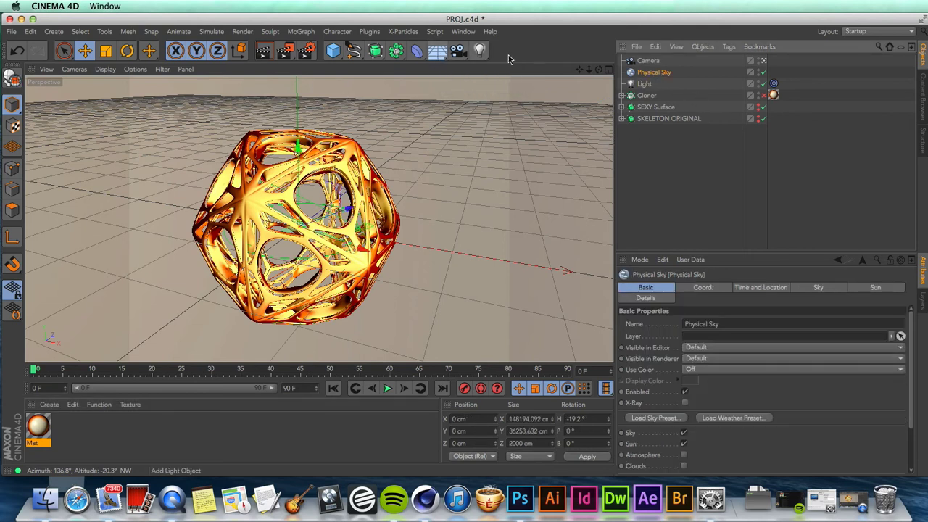
{"action": "left_click_drag", "start_coordinate": [591, 72], "coordinate": [565, 74]}
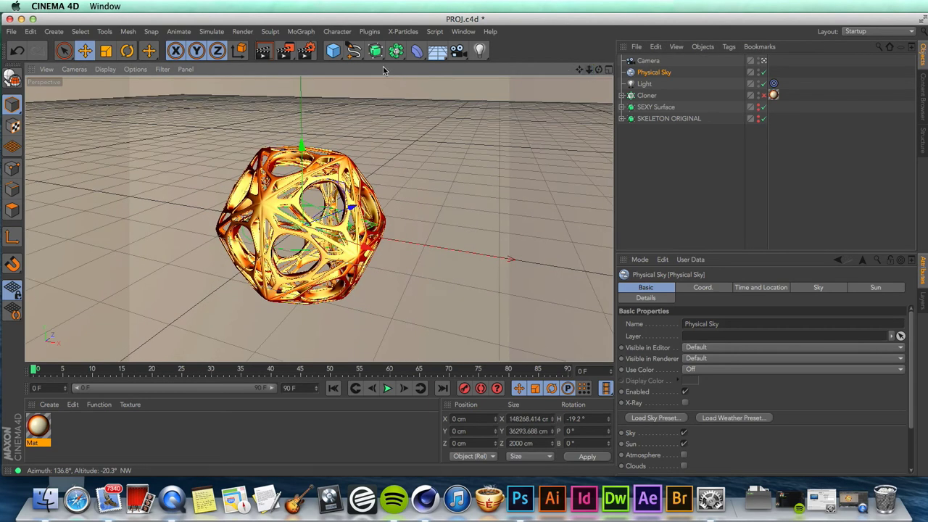
{"action": "left_click", "coordinate": [307, 50]}
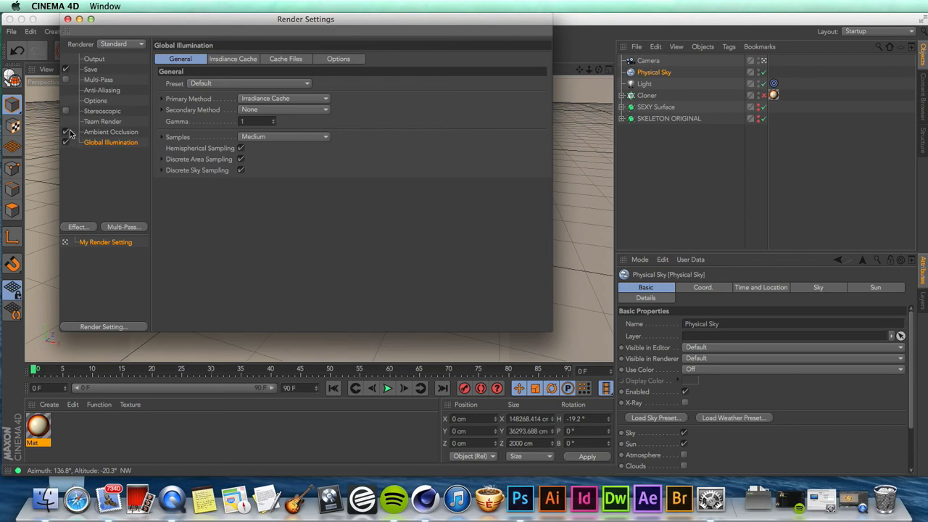
{"action": "left_click", "coordinate": [105, 133]}
{"action": "key", "text": "Delete"}
{"action": "left_click", "coordinate": [105, 132]}
{"action": "key", "text": "Delete"}
{"action": "left_click", "coordinate": [75, 226]}
{"action": "left_click", "coordinate": [151, 177]}
{"action": "left_click", "coordinate": [92, 229]}
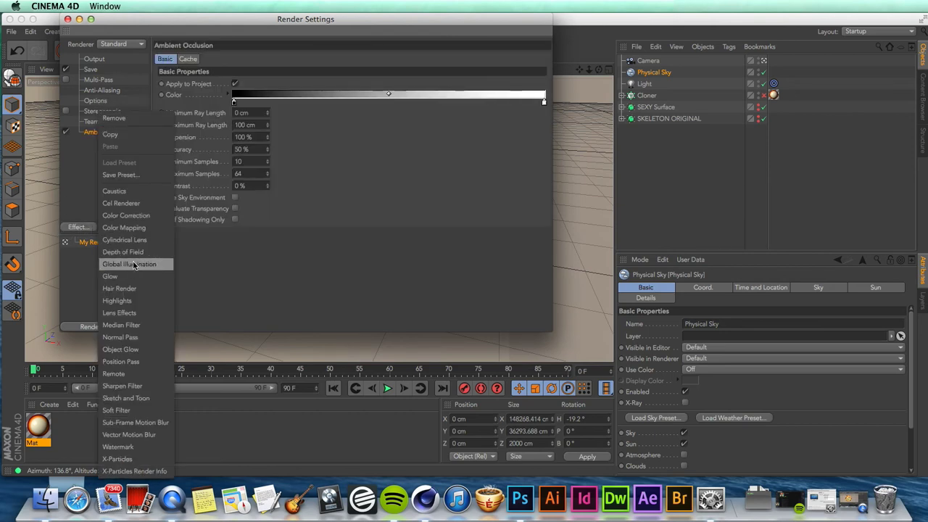
{"action": "left_click", "coordinate": [123, 263]}
{"action": "left_click", "coordinate": [67, 19]}
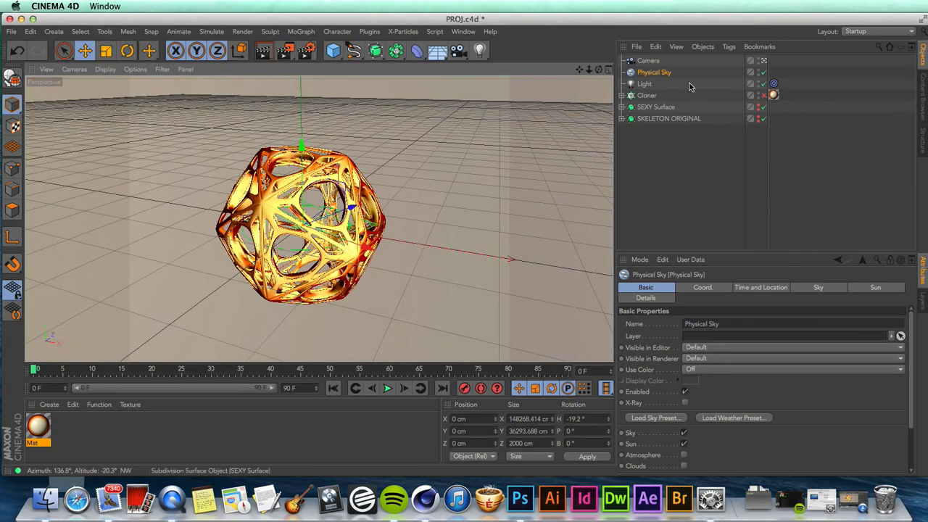
- Create a second material without specular and load a Gradient shader as its Color channel texture
{"action": "double_click", "coordinate": [87, 424]}
{"action": "double_click", "coordinate": [39, 427]}
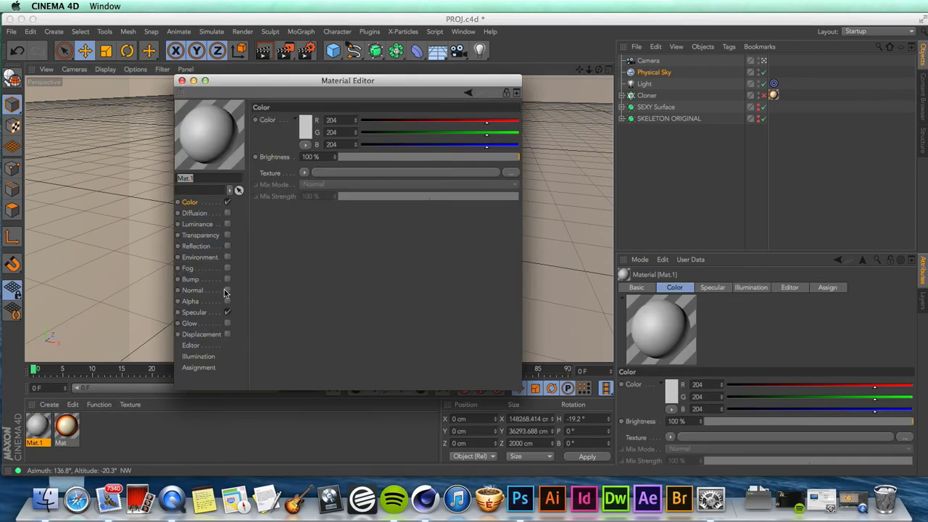
{"action": "left_click", "coordinate": [227, 312]}
{"action": "left_click", "coordinate": [303, 173]}
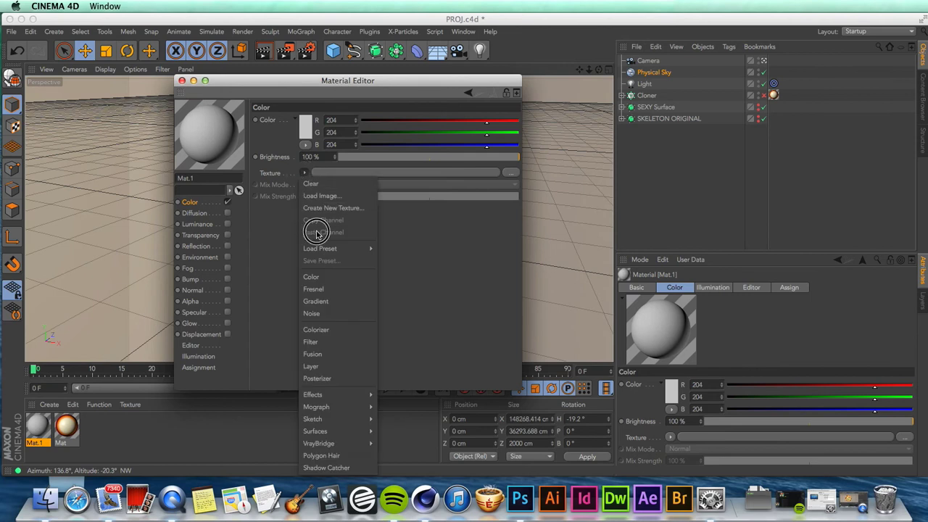
{"action": "left_click", "coordinate": [332, 301]}
{"action": "left_click", "coordinate": [326, 202]}
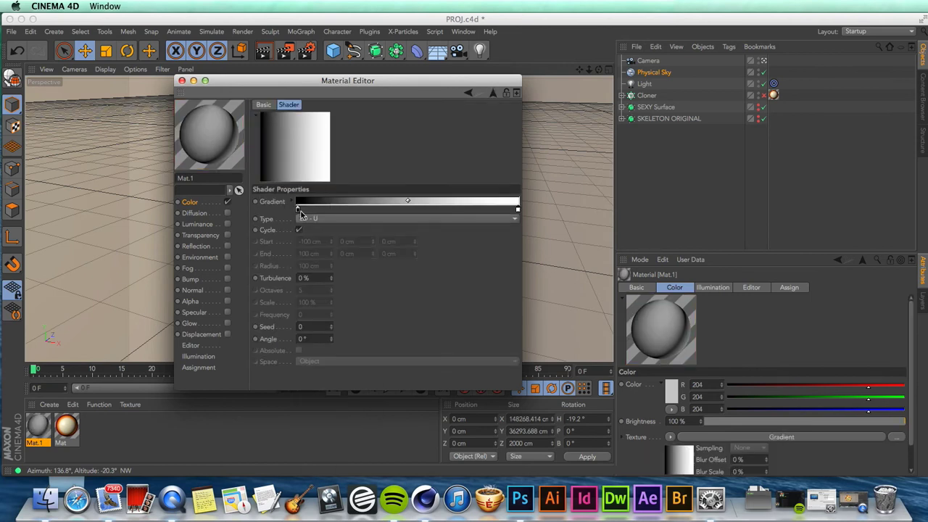
- Make the gradient's first knot bright blue (RGB 70, 144, 240) and its end knot dark blue (about RGB 6, 45, 66)
{"action": "double_click", "coordinate": [301, 213]}
{"action": "left_click_drag", "start_coordinate": [297, 177], "coordinate": [339, 176]}
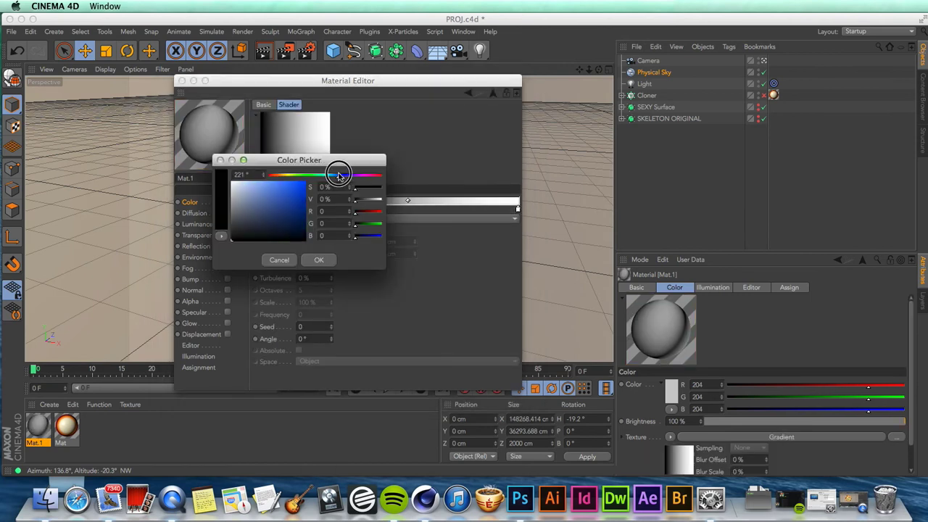
{"action": "left_click_drag", "start_coordinate": [299, 221], "coordinate": [284, 184]}
{"action": "left_click", "coordinate": [318, 260]}
{"action": "double_click", "coordinate": [518, 209]}
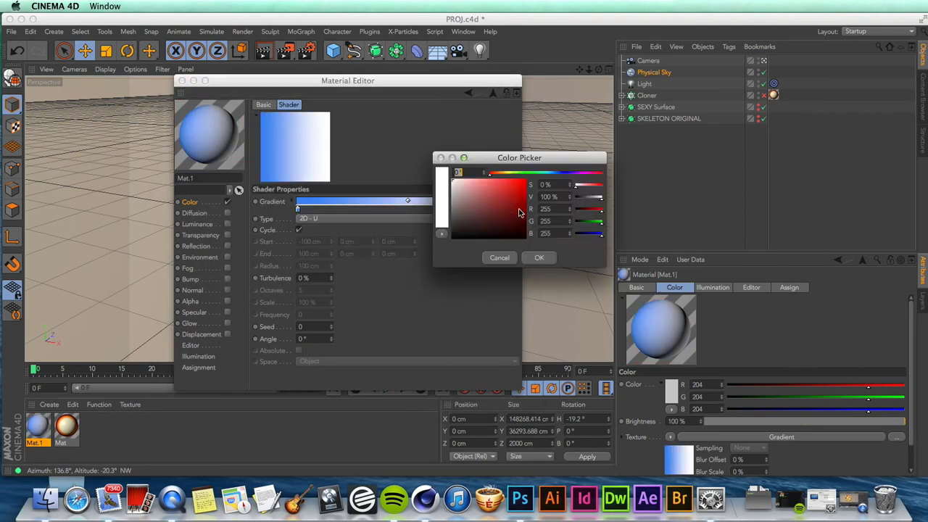
{"action": "left_click", "coordinate": [551, 174]}
{"action": "left_click_drag", "start_coordinate": [527, 201], "coordinate": [519, 225]}
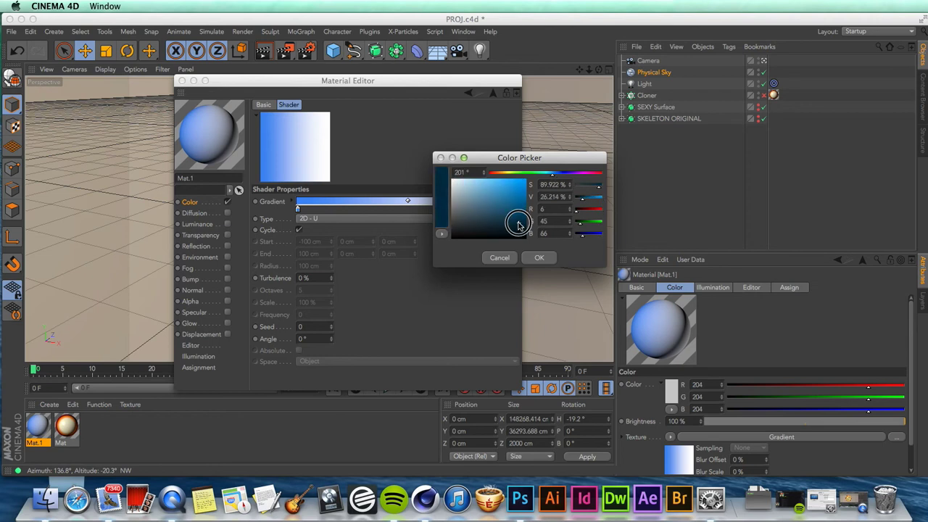
{"action": "left_click", "coordinate": [538, 257]}
- Shift the hue of the gradient's first knot towards a lighter sky blue
{"action": "double_click", "coordinate": [298, 208]}
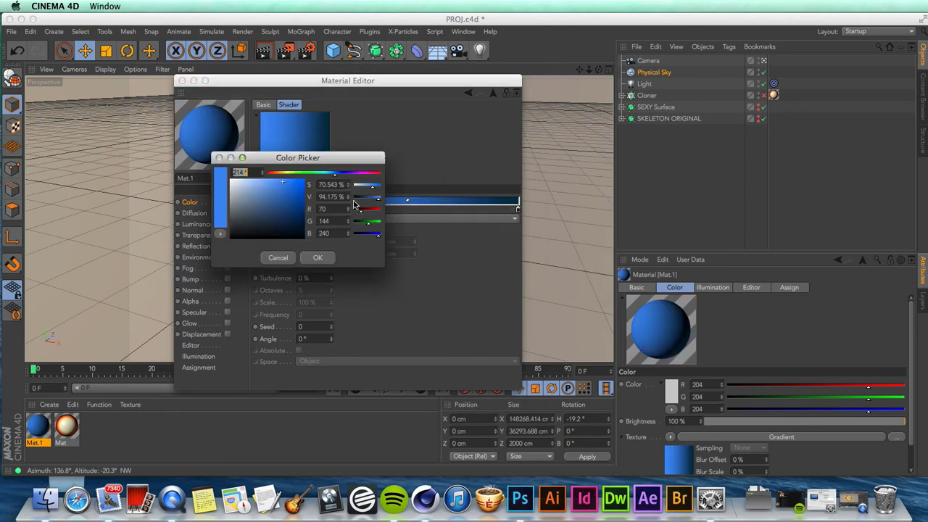
{"action": "left_click", "coordinate": [323, 176]}
{"action": "left_click", "coordinate": [318, 257]}
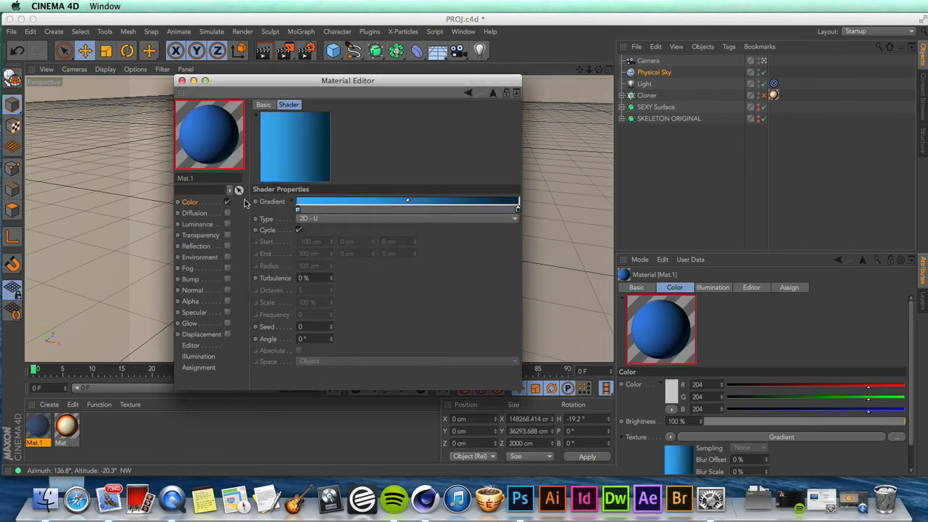
- Set the blue material's Gradient shader type to 2D - Circular
{"action": "left_click", "coordinate": [182, 80]}
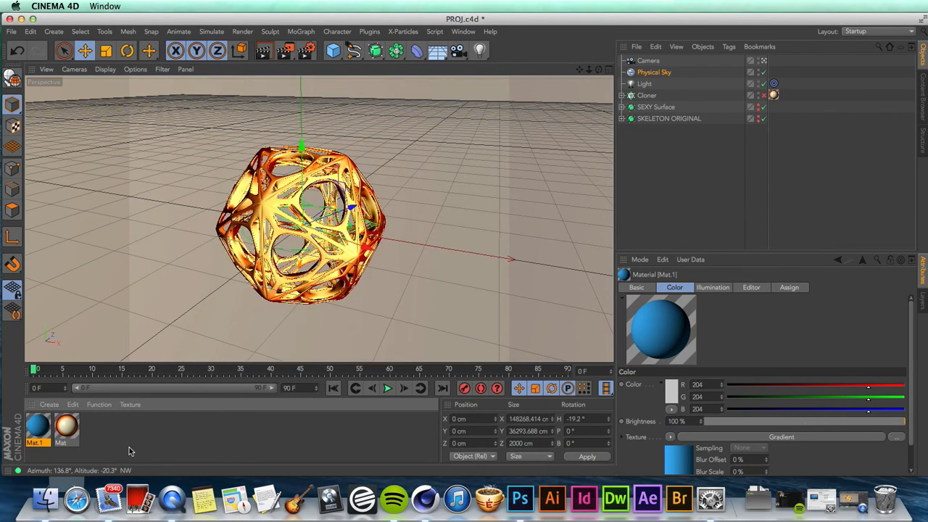
{"action": "double_click", "coordinate": [30, 431]}
{"action": "left_click", "coordinate": [336, 187]}
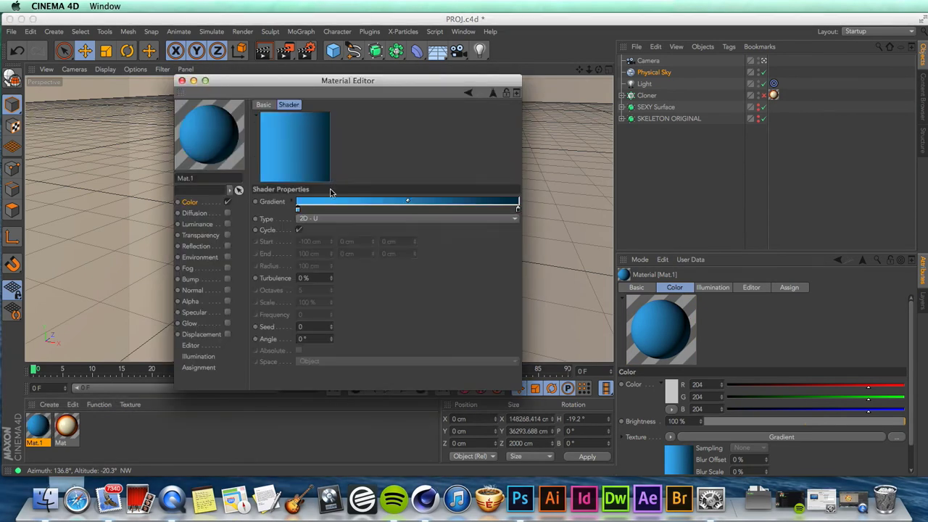
{"action": "left_click", "coordinate": [321, 219]}
{"action": "left_click", "coordinate": [338, 267]}
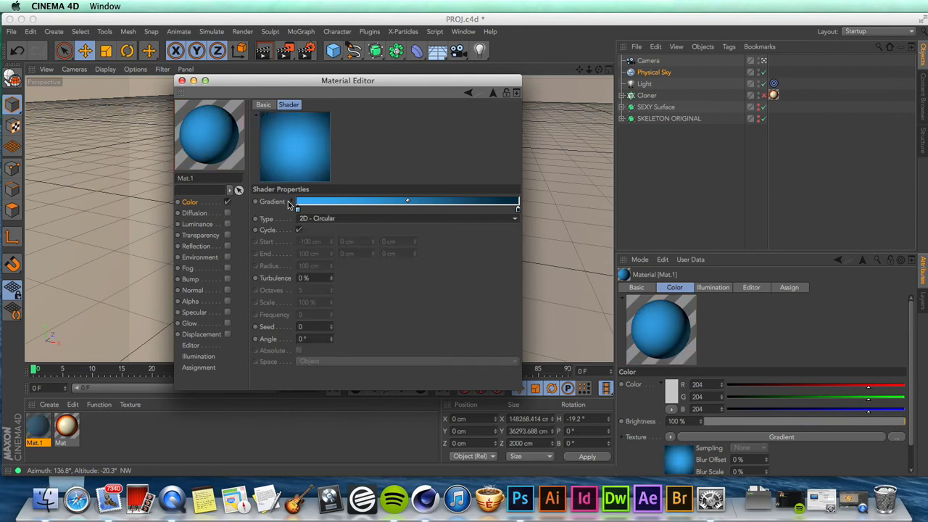
{"action": "left_click", "coordinate": [181, 80]}
- Add a Background object to the scene and apply the blue gradient material Mat.1 to it
{"action": "left_click_drag", "start_coordinate": [457, 50], "coordinate": [487, 149]}
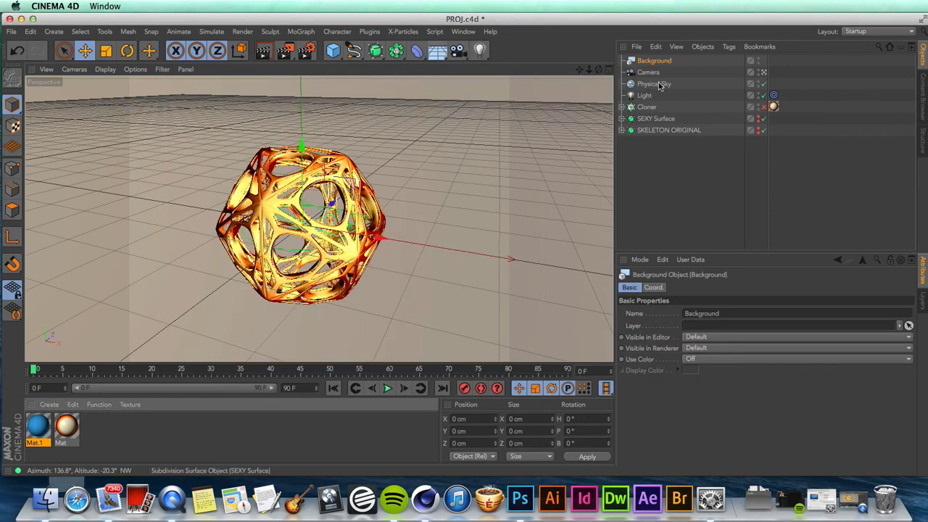
{"action": "left_click_drag", "start_coordinate": [48, 425], "coordinate": [661, 62]}
- Add a Compositing tag to the Physical Sky and turn off Seen by Camera
{"action": "left_click", "coordinate": [656, 82]}
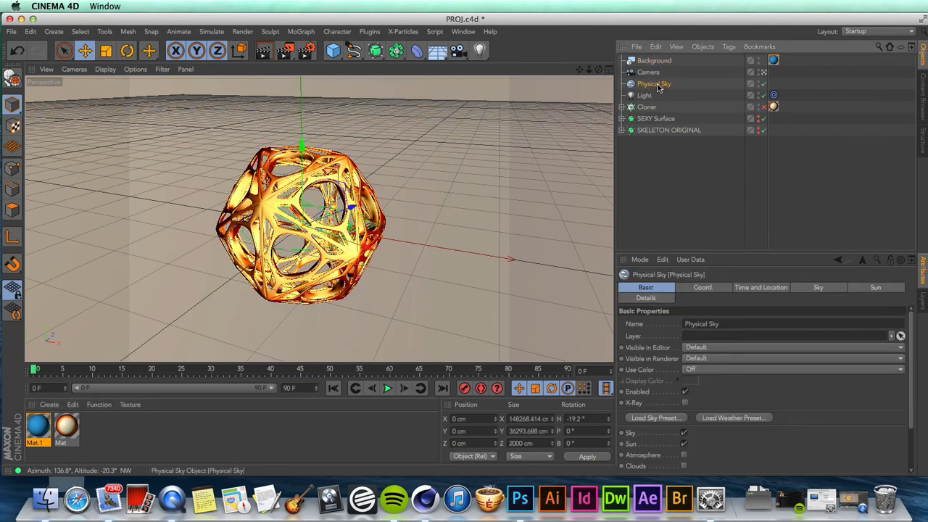
{"action": "right_click", "coordinate": [657, 85]}
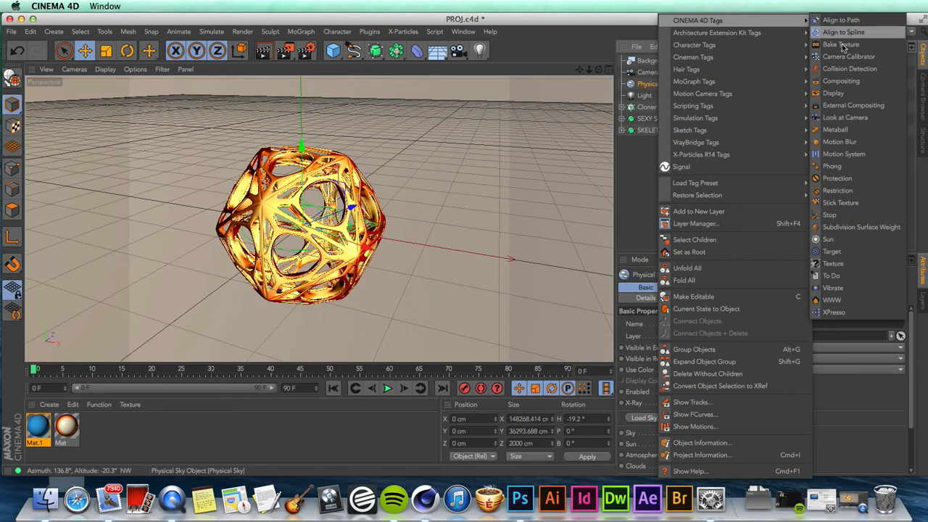
{"action": "left_click", "coordinate": [840, 81]}
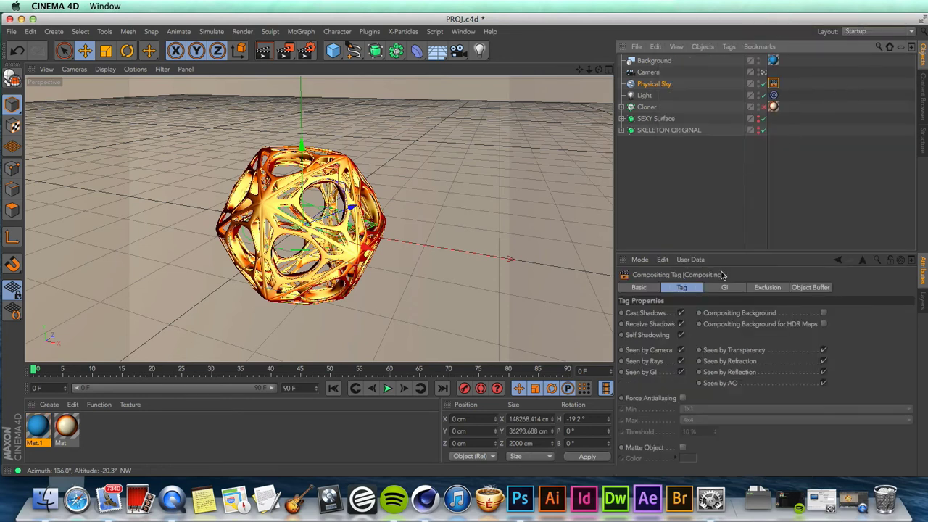
{"action": "left_click", "coordinate": [680, 351]}
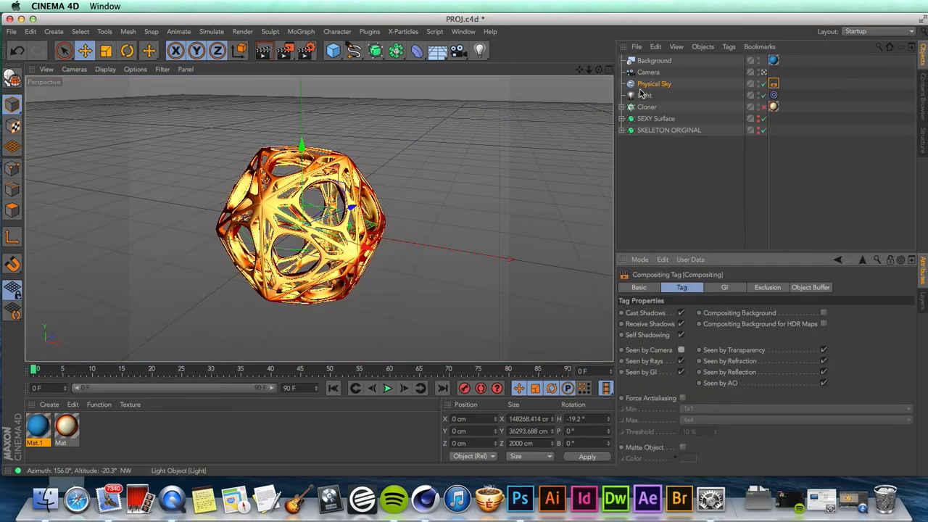
- Enable the Cloner and render the scene to the Picture Viewer to check the icosahedron against the blue background
{"action": "left_click", "coordinate": [765, 108]}
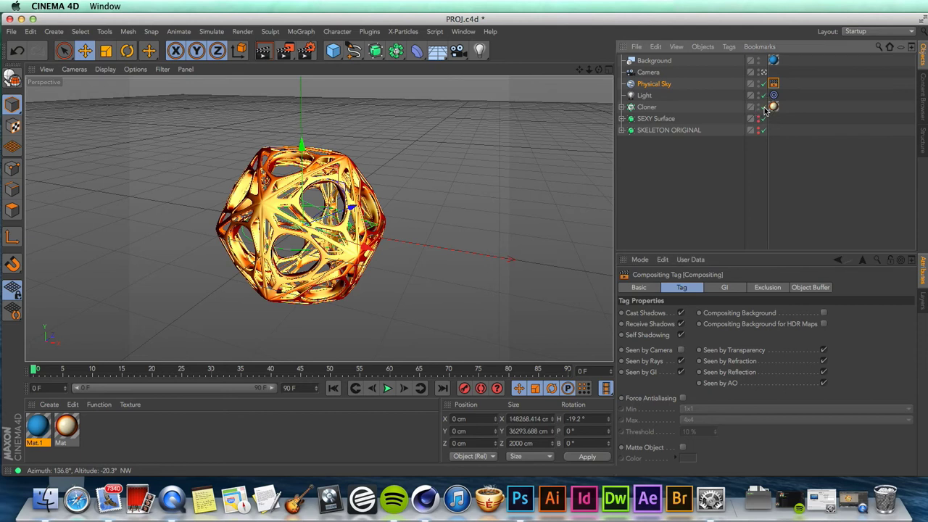
{"action": "left_click", "coordinate": [287, 49]}
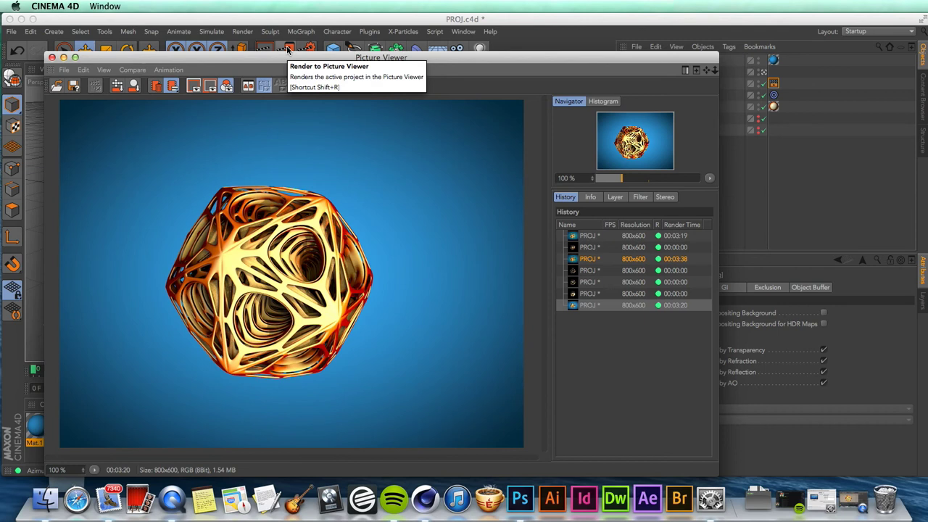
{"action": "left_click", "coordinate": [53, 57]}
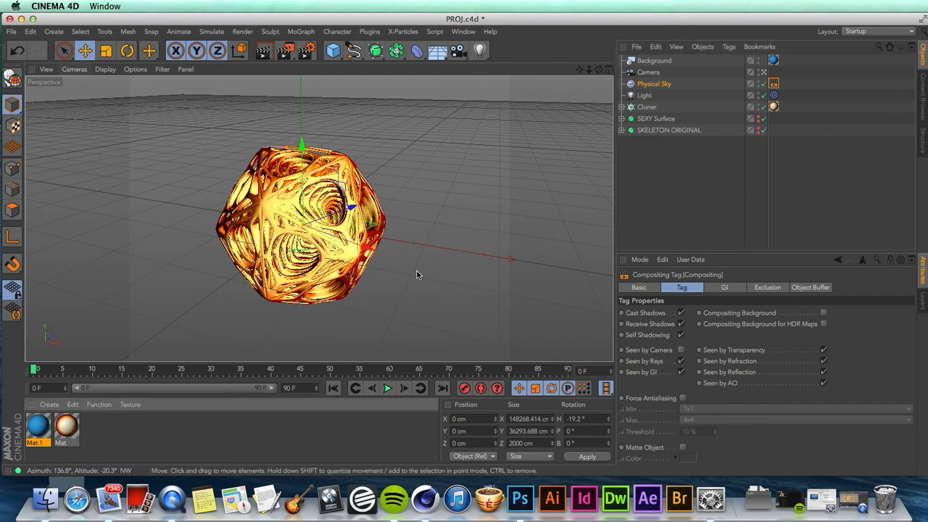
- In the Mat material's Fresnel gradient, spread the dark red and cream knots to the ends and place the orange knot near the middle
{"action": "left_click", "coordinate": [66, 425]}
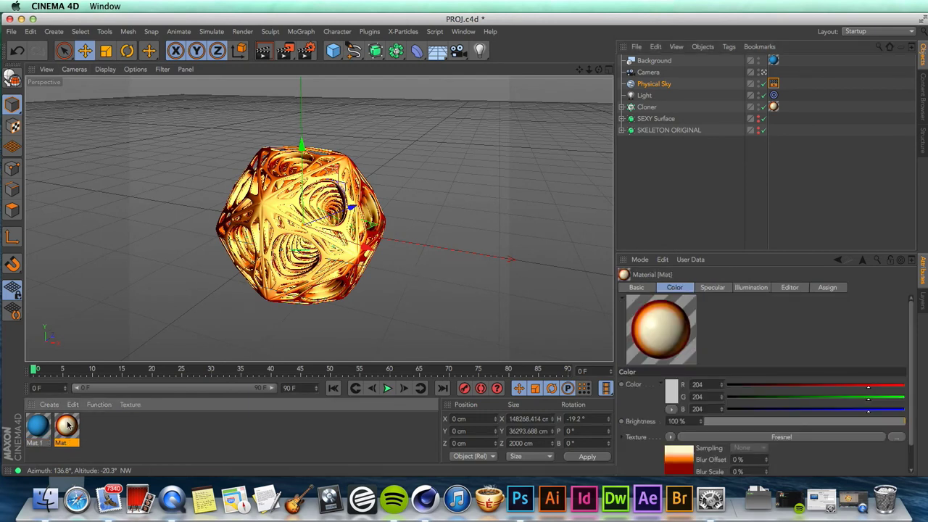
{"action": "double_click", "coordinate": [66, 426]}
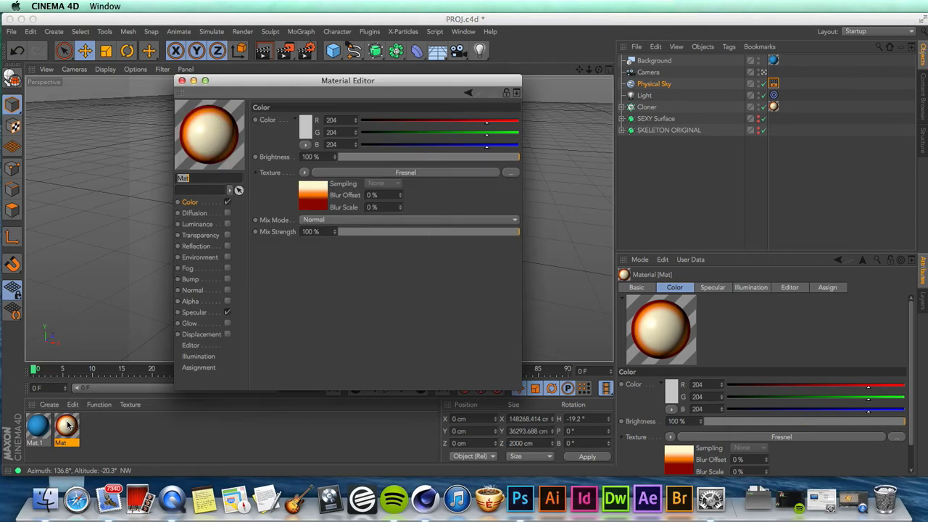
{"action": "left_click", "coordinate": [375, 171]}
{"action": "left_click_drag", "start_coordinate": [378, 231], "coordinate": [323, 231]}
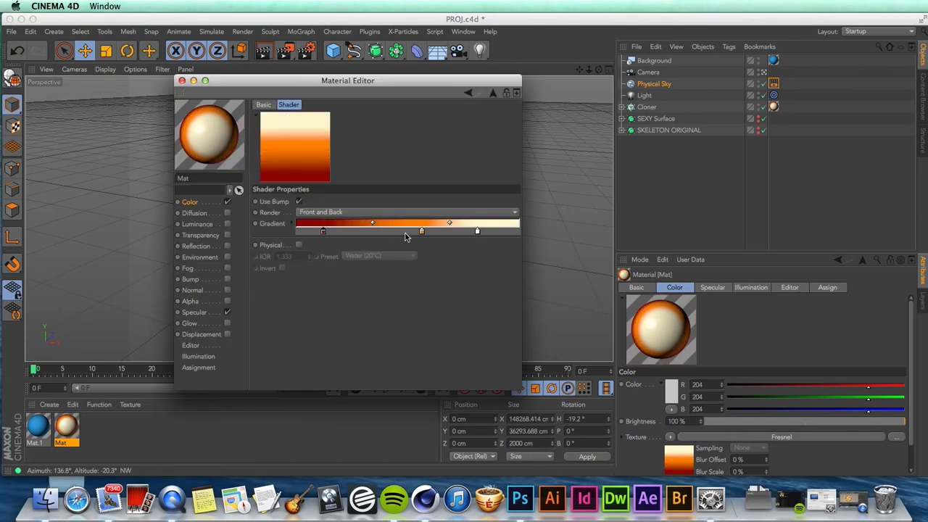
{"action": "left_click_drag", "start_coordinate": [421, 230], "coordinate": [305, 232]}
{"action": "left_click_drag", "start_coordinate": [477, 232], "coordinate": [587, 234]}
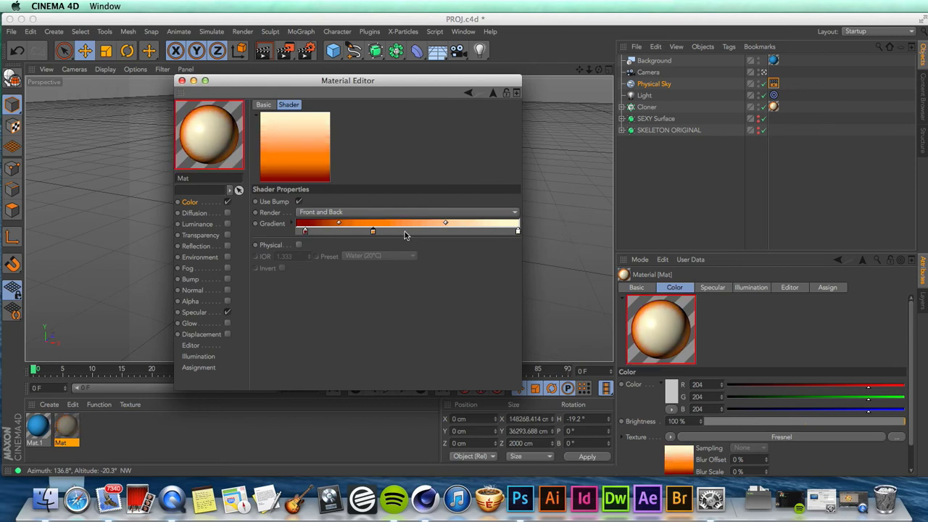
{"action": "left_click_drag", "start_coordinate": [372, 231], "coordinate": [400, 233]}
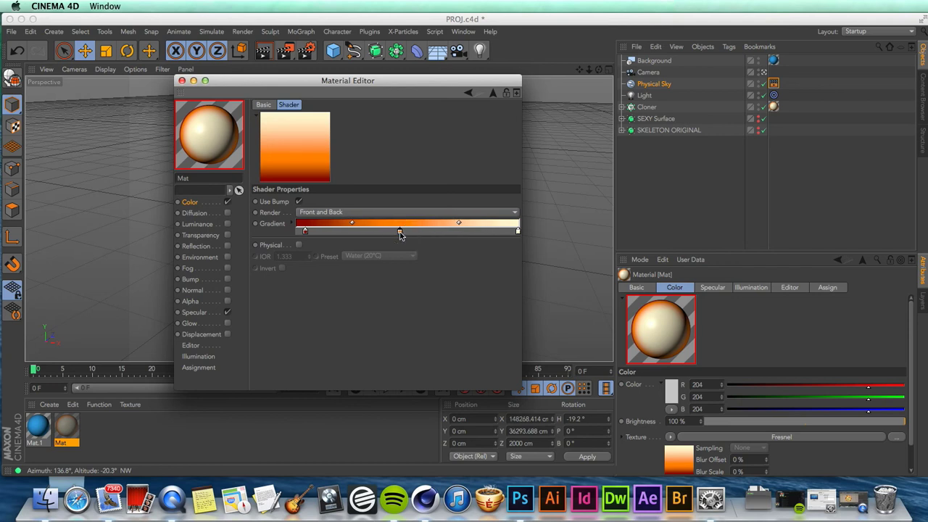
{"action": "left_click", "coordinate": [182, 81]}
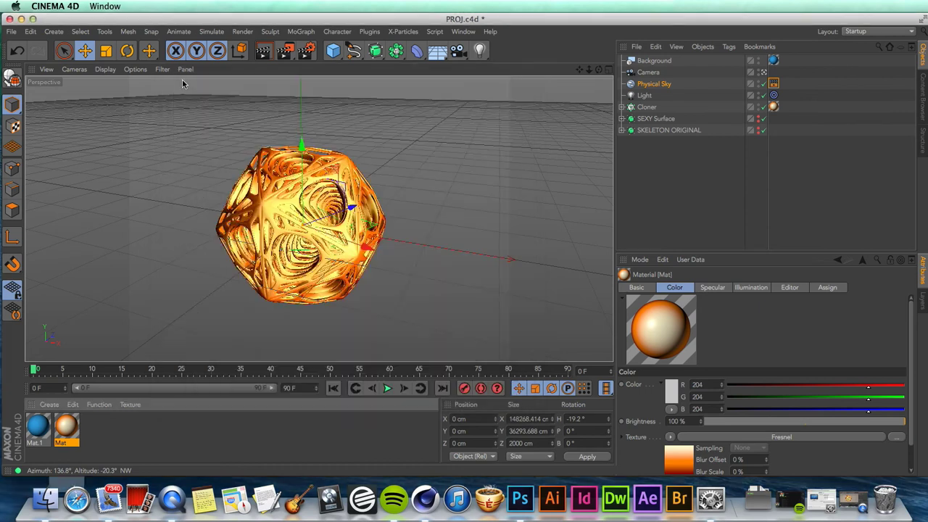
- Save the project and frame the icosahedron larger in the camera view
{"action": "key", "text": "super+s"}
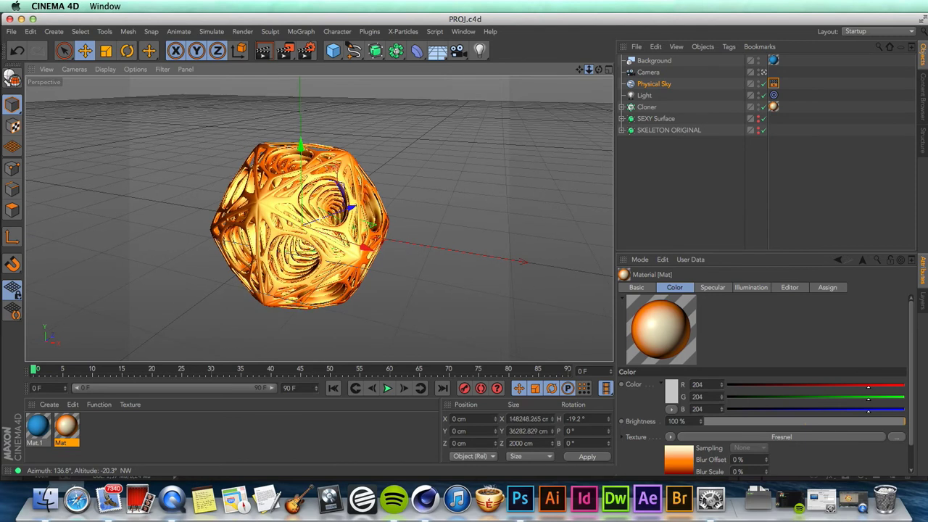
{"action": "left_click_drag", "start_coordinate": [589, 70], "coordinate": [589, 72]}
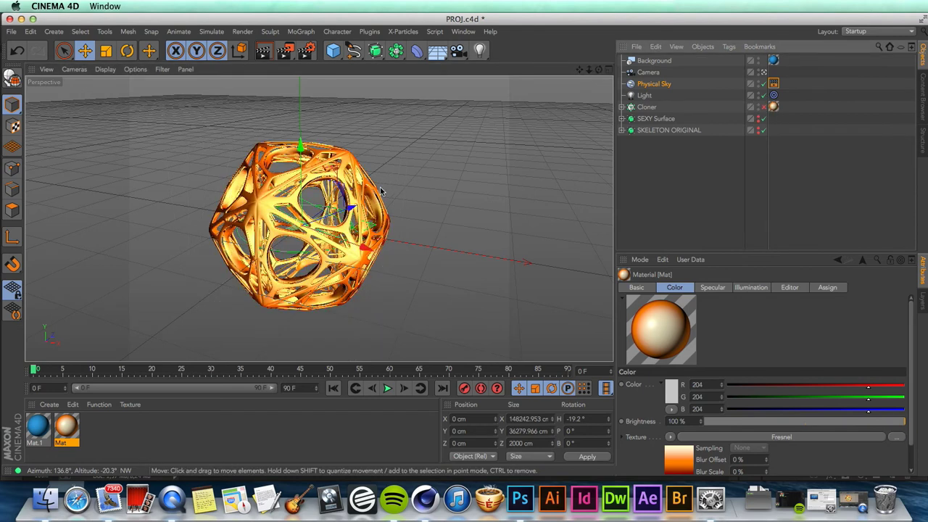
{"action": "scroll", "coordinate": [394, 178], "scroll_direction": "up", "scroll_amount": 2}
{"action": "left_click_drag", "start_coordinate": [394, 178], "coordinate": [317, 246], "text": "alt"}
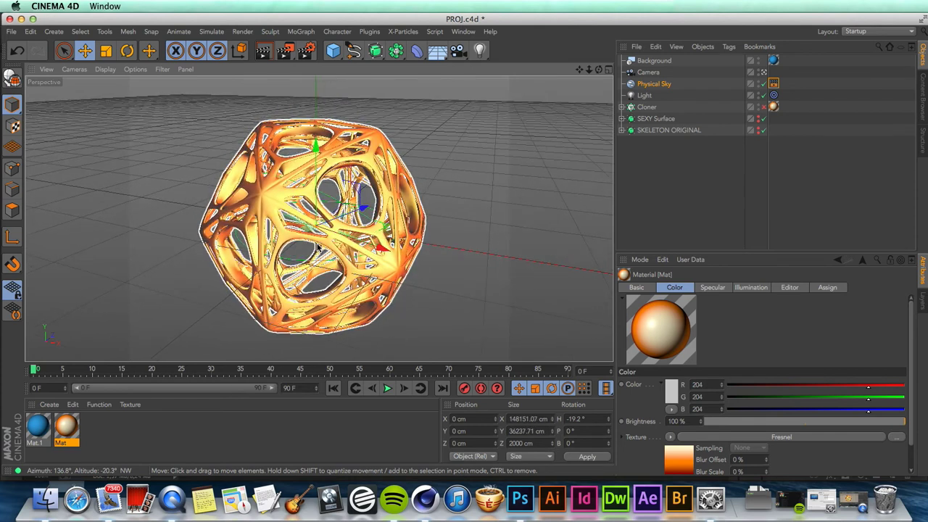
- Set the render output to PNG at 16 Bit/Channel, with Alpha Channel and Straight Alpha enabled
{"action": "left_click", "coordinate": [307, 50]}
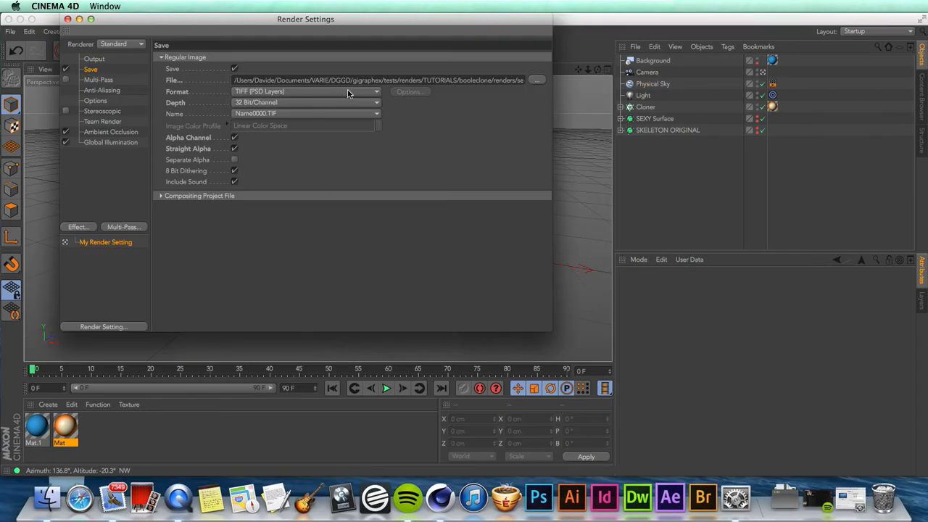
{"action": "left_click", "coordinate": [347, 94]}
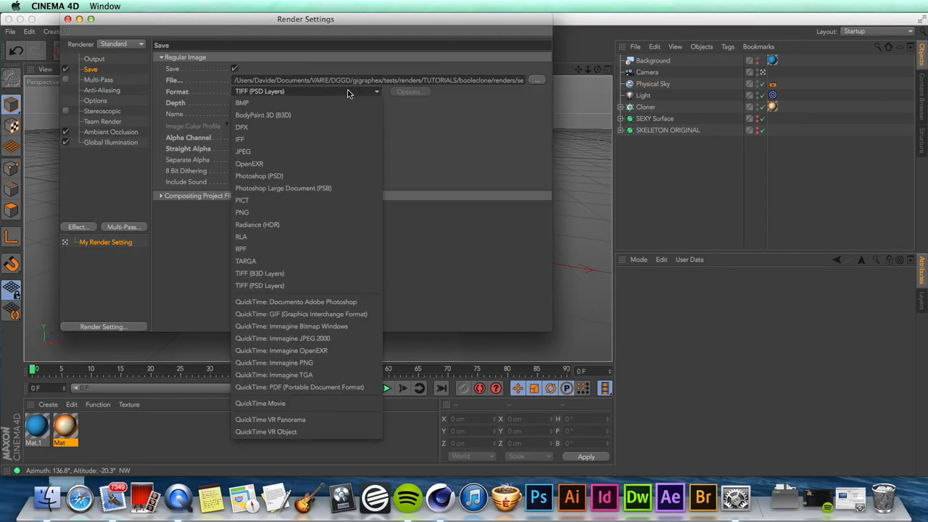
{"action": "left_click", "coordinate": [302, 217]}
{"action": "left_click", "coordinate": [397, 92]}
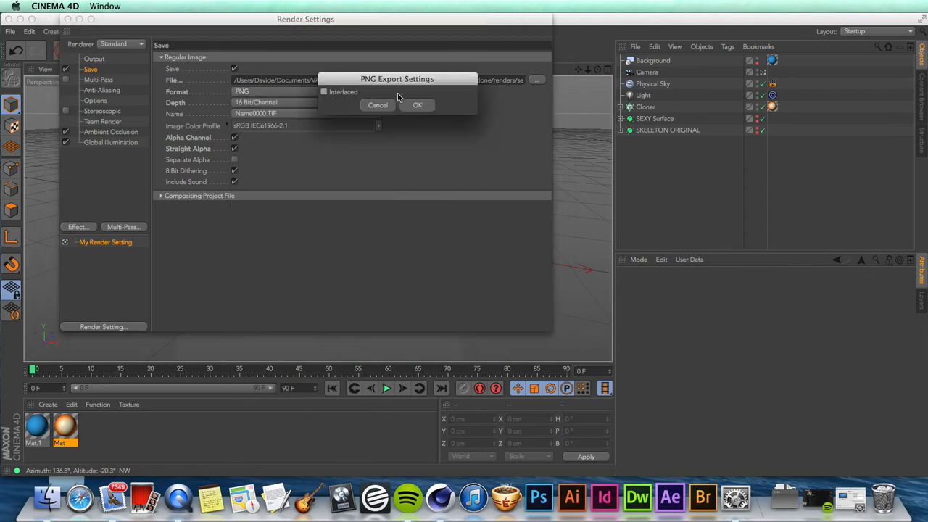
{"action": "left_click", "coordinate": [412, 105]}
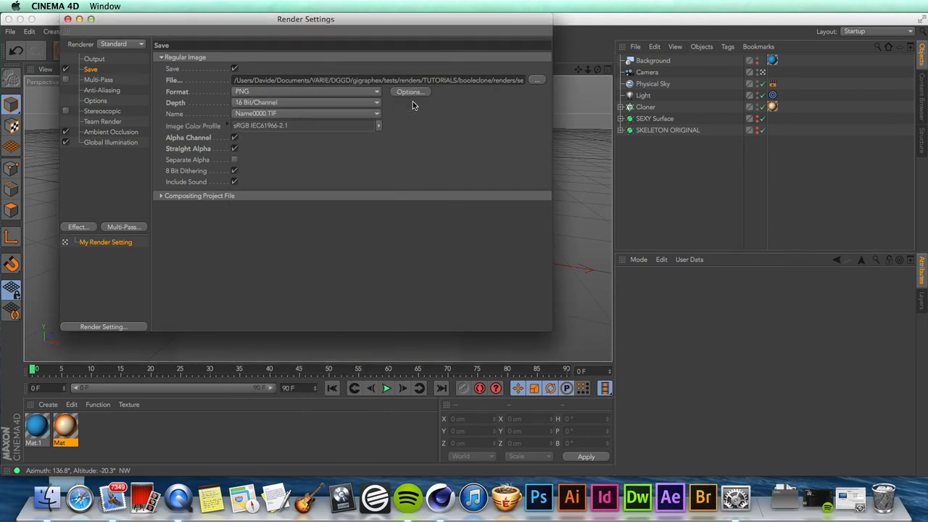
{"action": "left_click", "coordinate": [323, 102]}
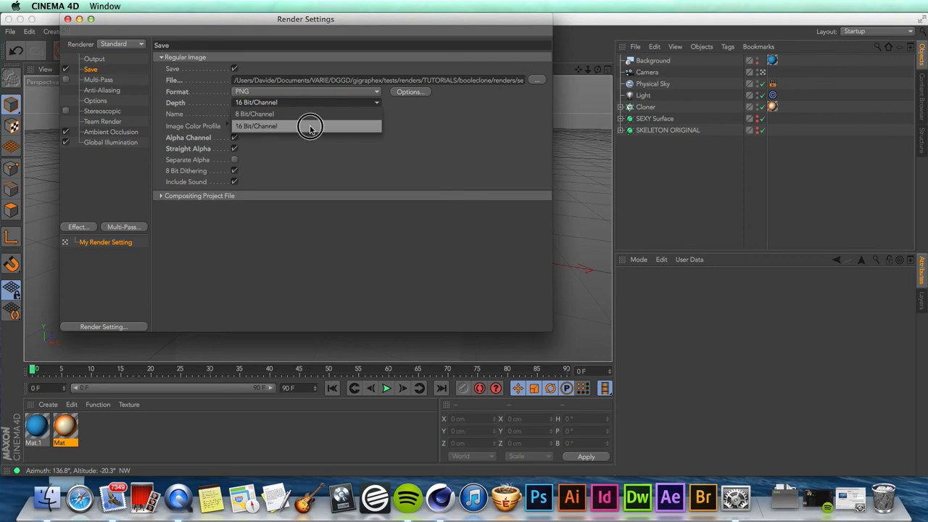
{"action": "left_click", "coordinate": [307, 124]}
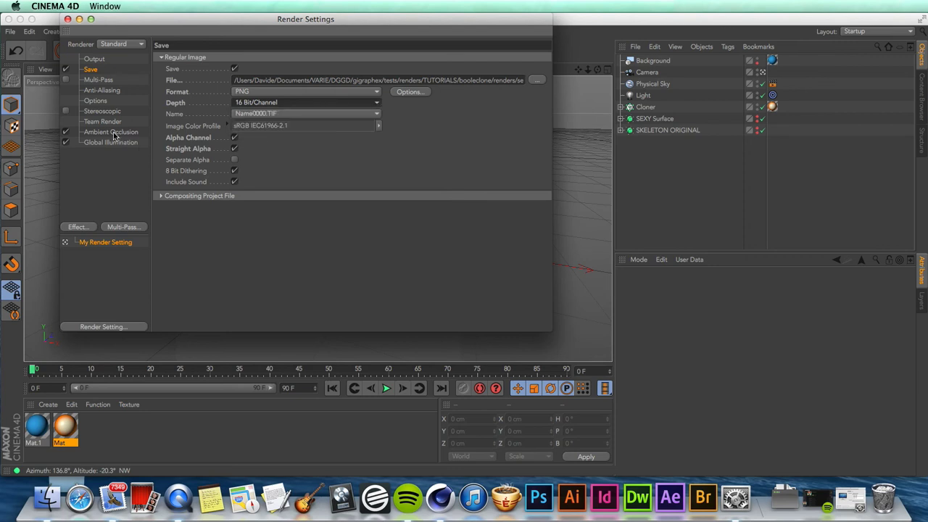
{"action": "left_click", "coordinate": [234, 137]}
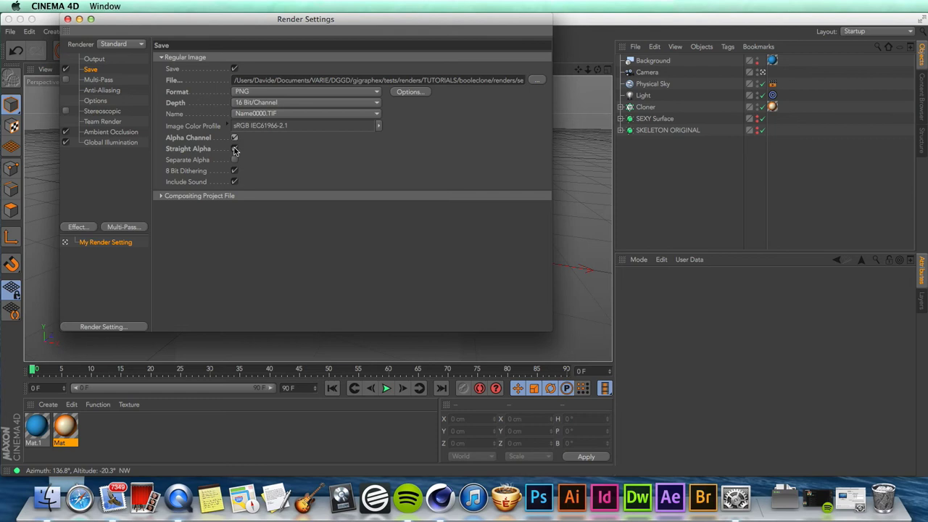
{"action": "left_click", "coordinate": [234, 149]}
- Set the render's Anti-Aliasing to Best and turn off the Default Light option
{"action": "left_click", "coordinate": [94, 91]}
{"action": "left_click", "coordinate": [265, 57]}
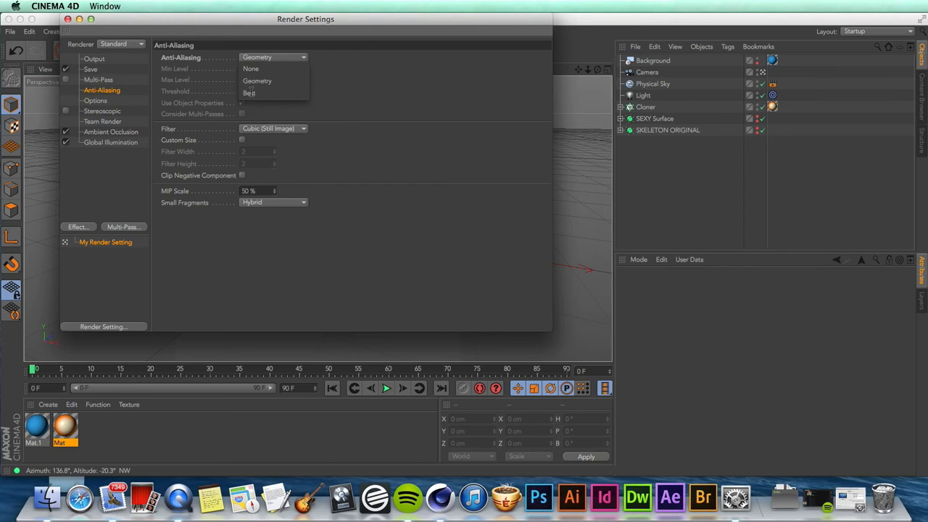
{"action": "left_click", "coordinate": [249, 93]}
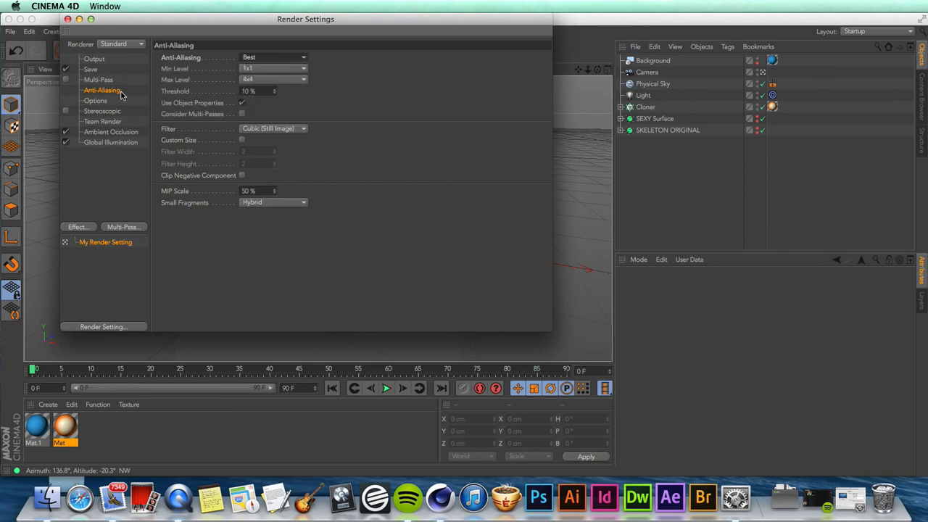
{"action": "left_click", "coordinate": [87, 100]}
{"action": "left_click", "coordinate": [250, 169]}
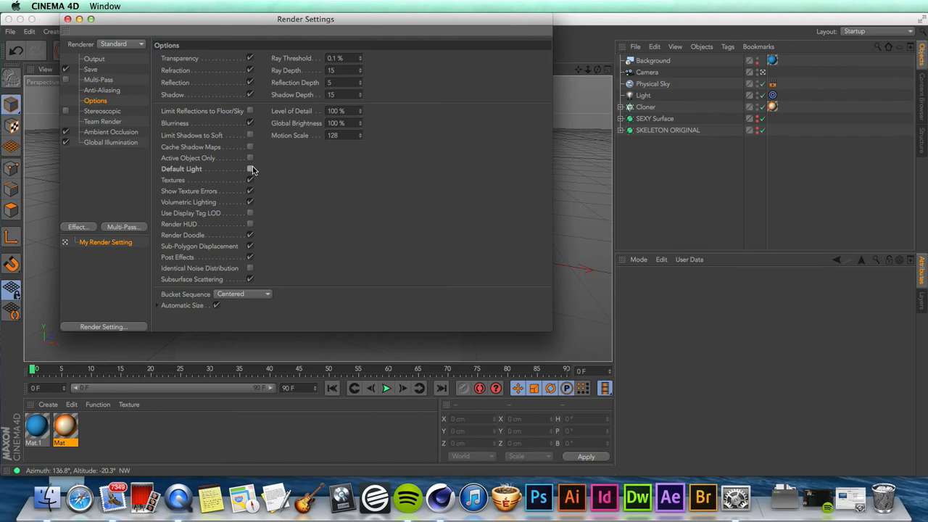
{"action": "left_click", "coordinate": [68, 19]}
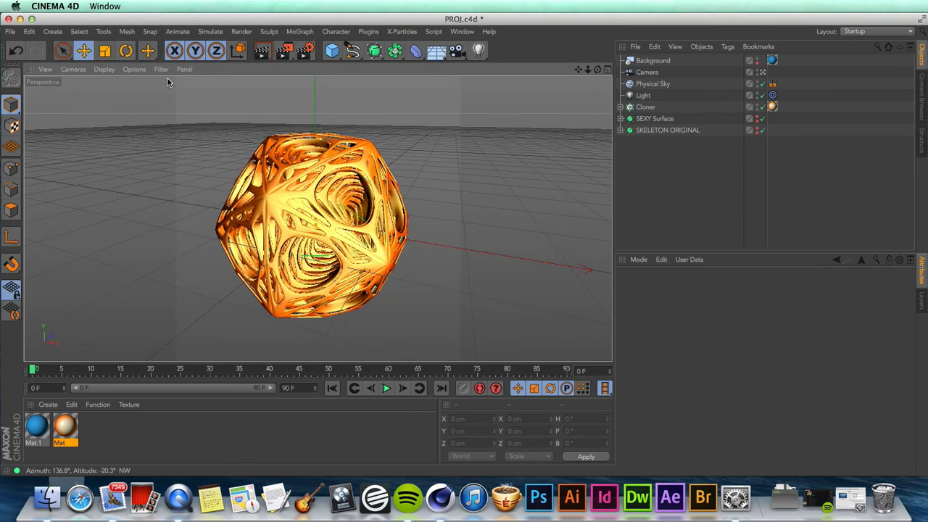
- Render the final icosahedron image to the Picture Viewer
{"action": "left_click", "coordinate": [288, 51]}
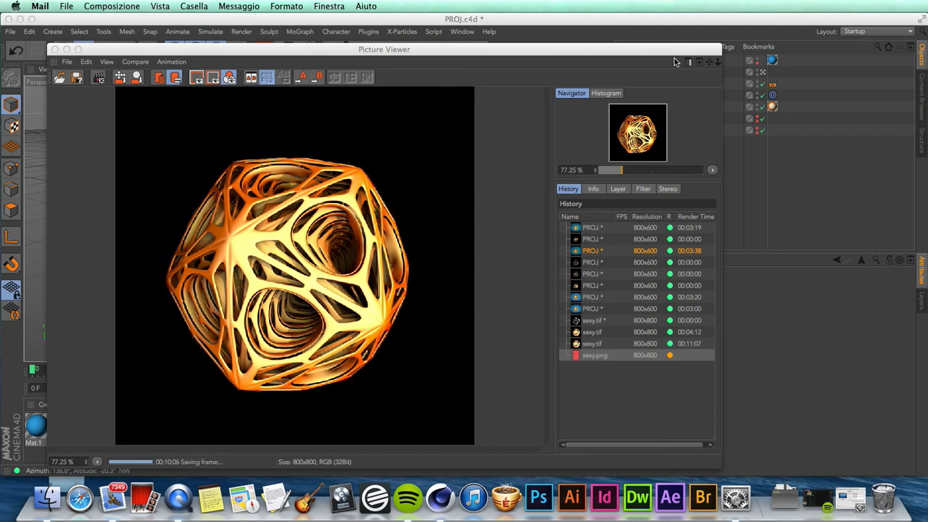
{"action": "left_click", "coordinate": [674, 58]}
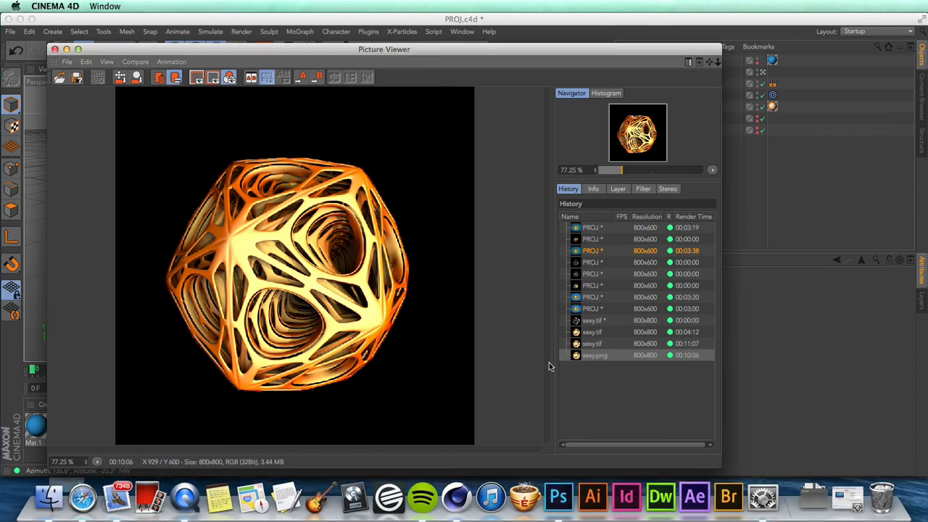
- Switch to Photoshop and create a new 800 × 800 pixel document at 72 pixels/inch
{"action": "left_click", "coordinate": [564, 498]}
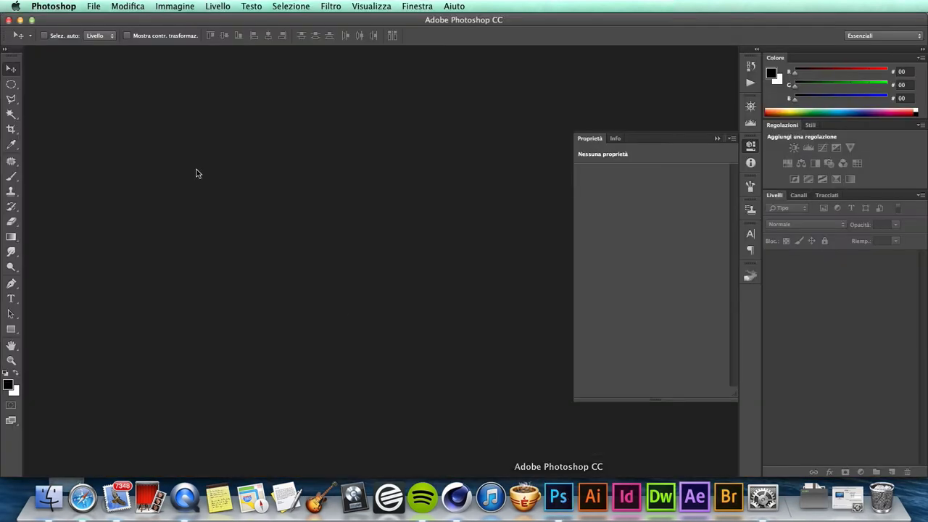
{"action": "key", "text": "super+n"}
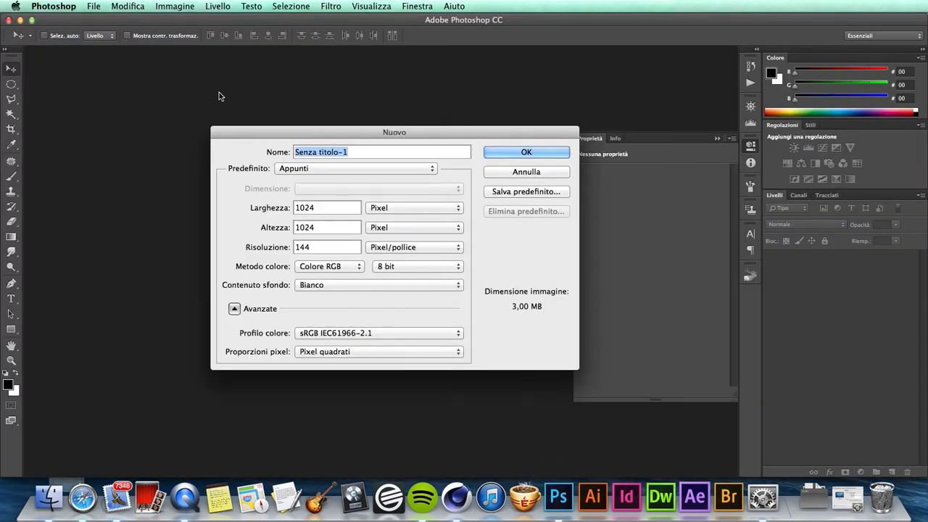
{"action": "left_click", "coordinate": [268, 207]}
{"action": "type", "text": "800"}
{"action": "key", "text": "Tab"}
{"action": "type", "text": "800"}
{"action": "key", "text": "Tab"}
{"action": "type", "text": "72"}
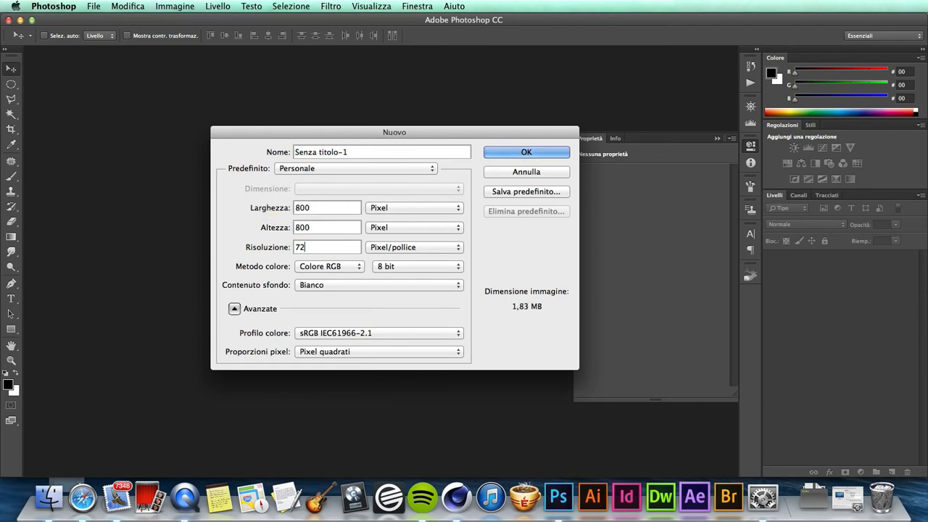
{"action": "key", "text": "Return"}
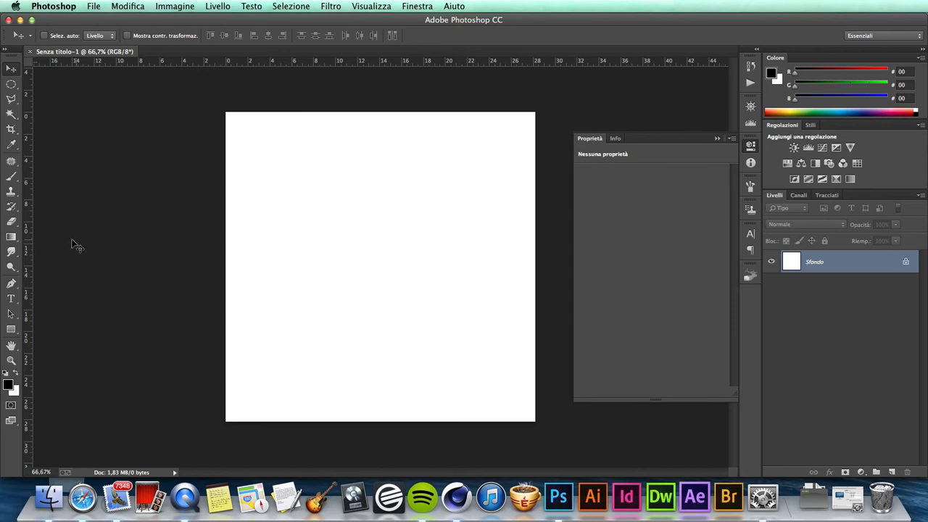
- Fill the background with the blue radial gradient from the canvas centre to beyond its corner, and convert Sfondo into a regular layer
{"action": "left_click", "coordinate": [11, 237]}
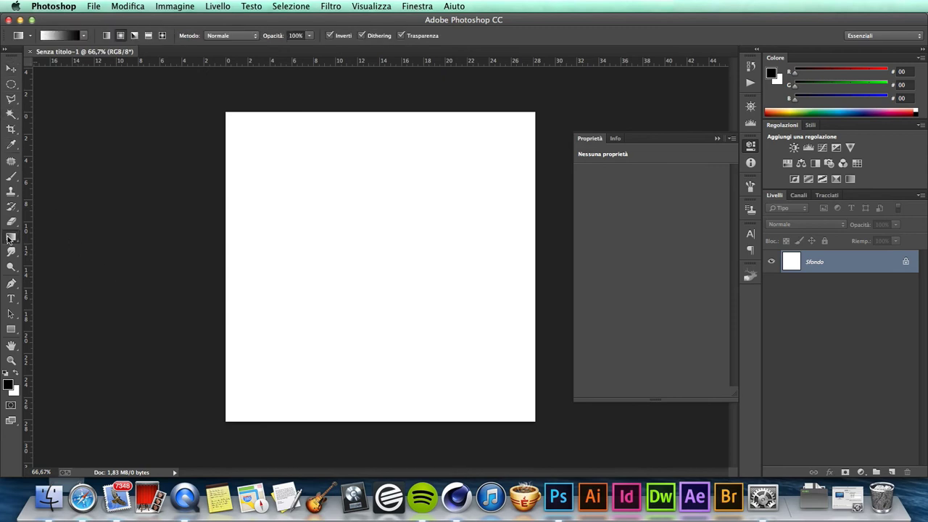
{"action": "left_click", "coordinate": [84, 35]}
{"action": "left_click", "coordinate": [100, 118]}
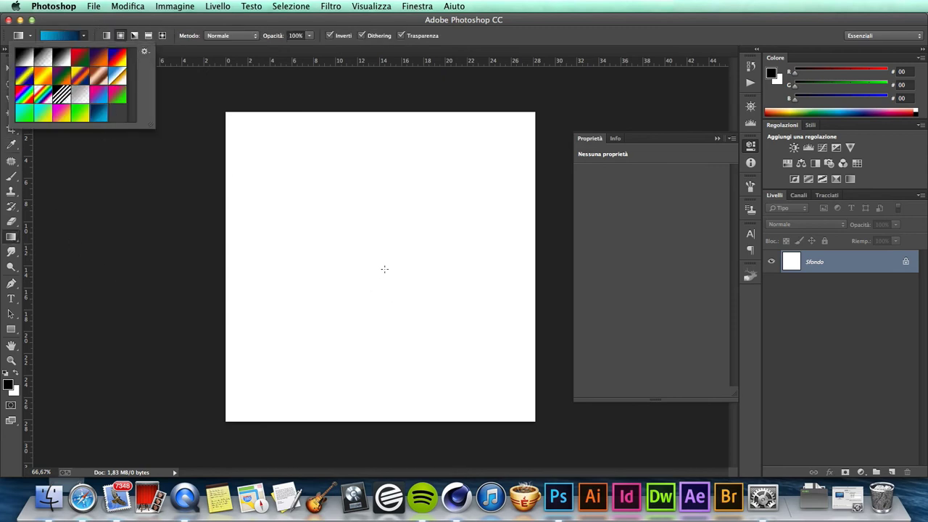
{"action": "left_click_drag", "start_coordinate": [381, 265], "coordinate": [540, 430]}
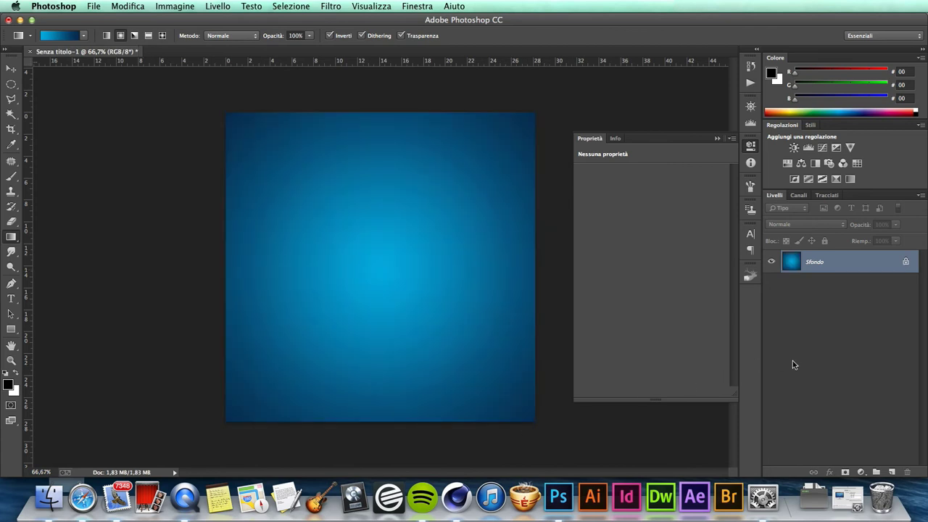
{"action": "left_click_drag", "start_coordinate": [378, 267], "coordinate": [551, 442]}
{"action": "double_click", "coordinate": [843, 269]}
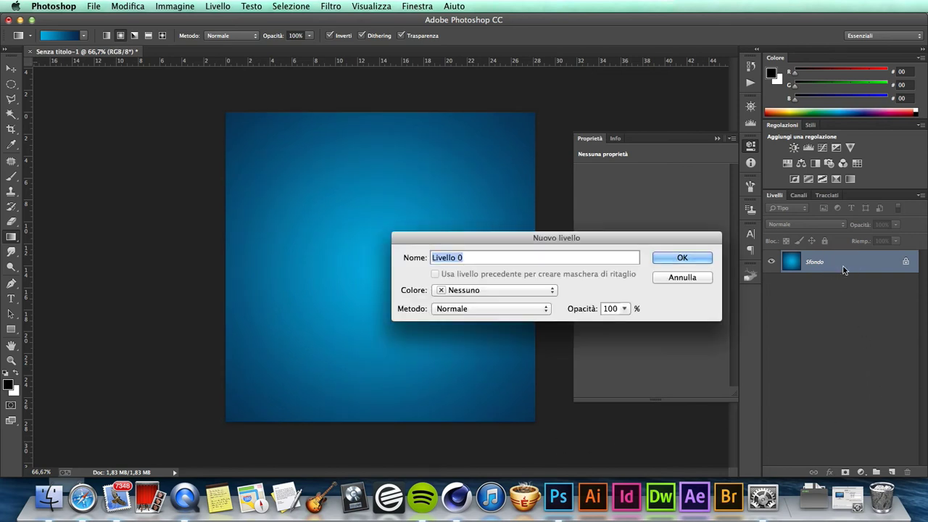
{"action": "key", "text": "Return"}
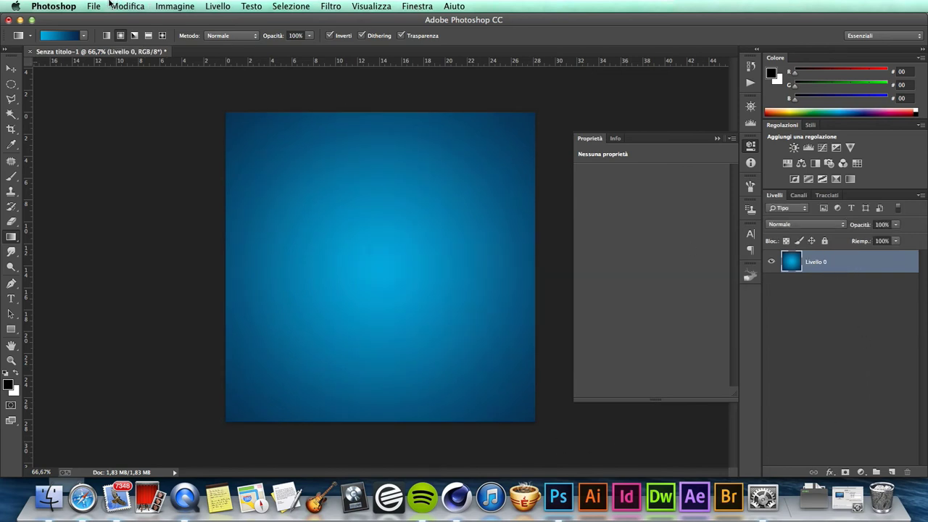
- Place sexy.png from the renders folder above the gradient at its original size
{"action": "left_click", "coordinate": [107, 5]}
{"action": "left_click", "coordinate": [124, 191]}
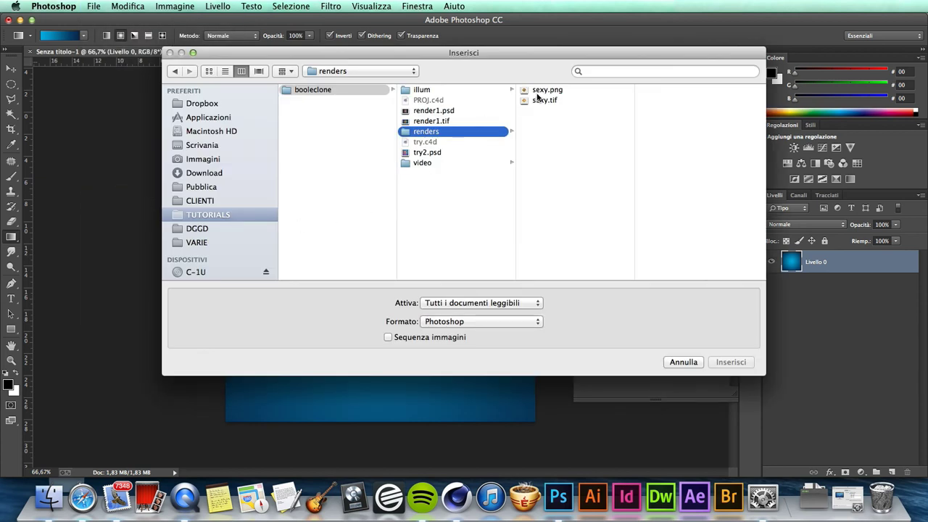
{"action": "left_click", "coordinate": [538, 91]}
{"action": "left_click", "coordinate": [729, 362]}
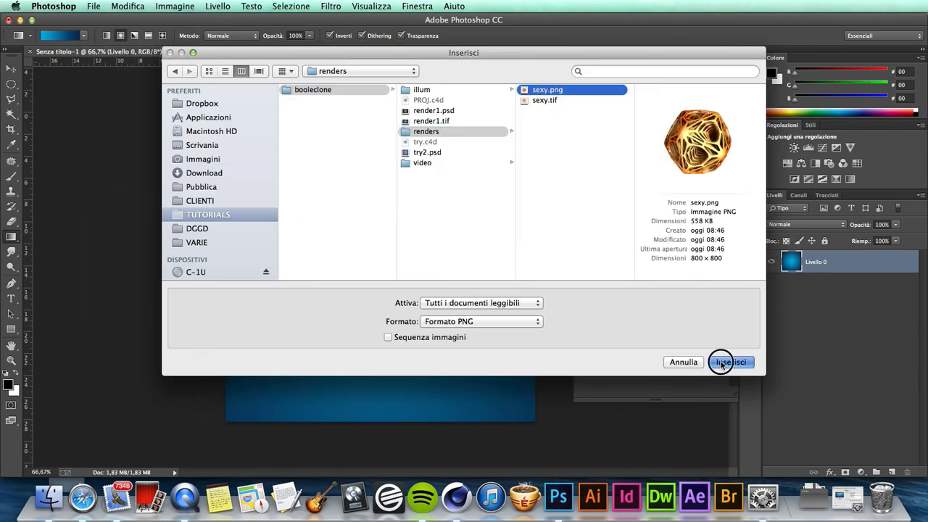
{"action": "key", "text": "Return"}
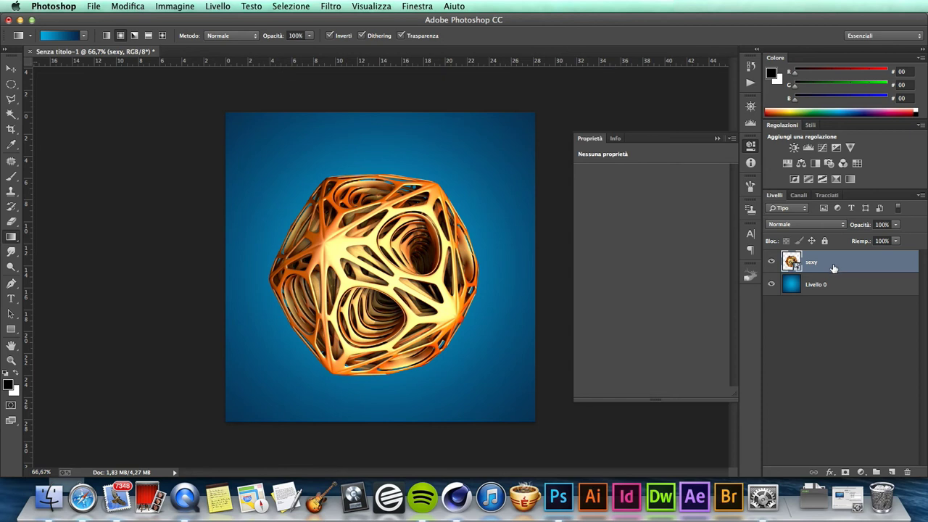
- Duplicate the sexy layer, set the copy to Sovrapponi blending at 37% opacity, and compare the image with and without it
{"action": "left_click_drag", "start_coordinate": [834, 269], "coordinate": [892, 472]}
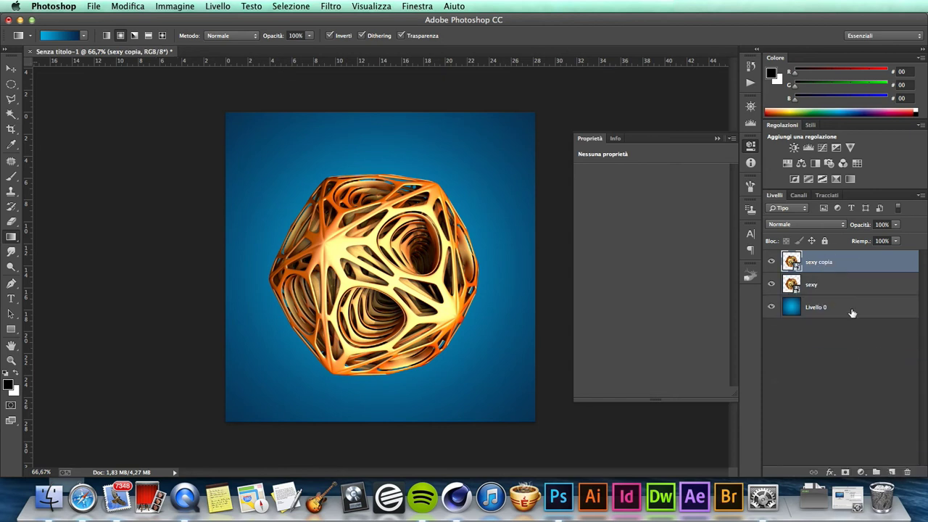
{"action": "left_click", "coordinate": [823, 226]}
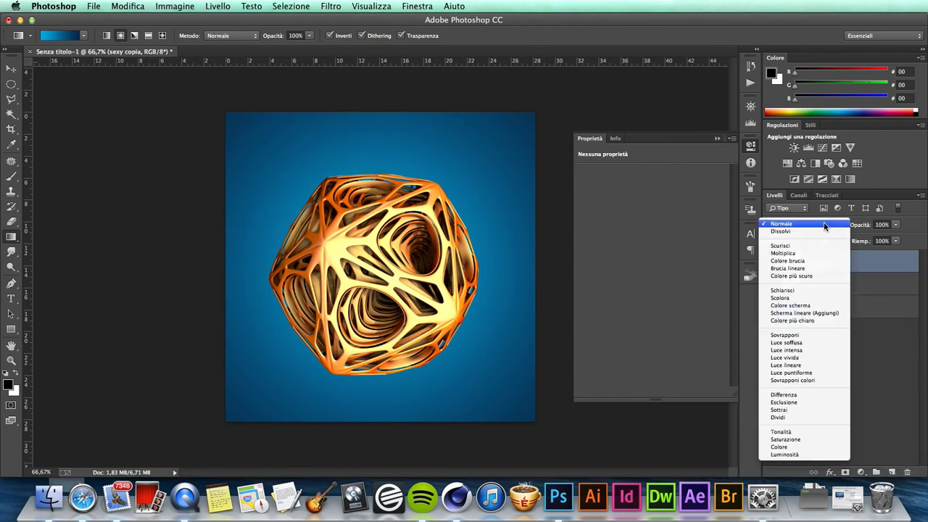
{"action": "left_click", "coordinate": [822, 291]}
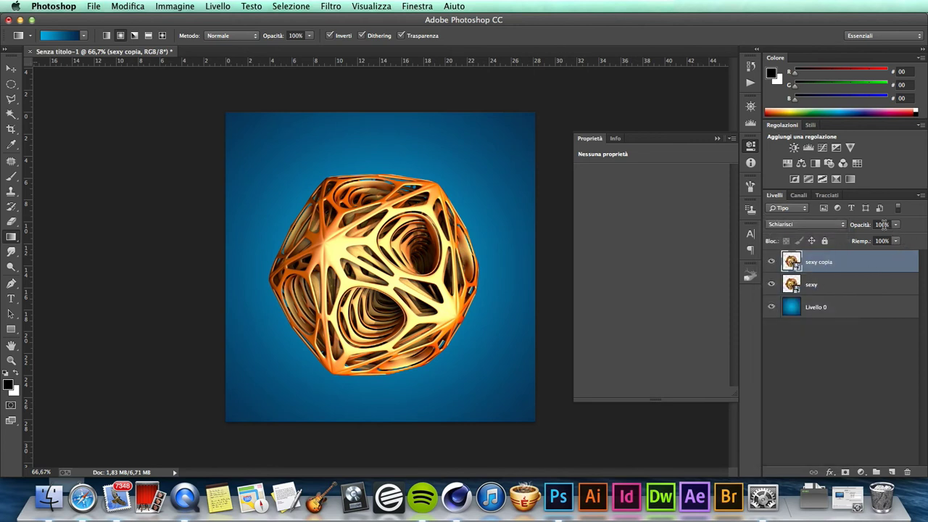
{"action": "mouse_move", "coordinate": [896, 231]}
{"action": "left_mouse_down"}
{"action": "mouse_move", "coordinate": [883, 239]}
{"action": "mouse_move", "coordinate": [904, 239]}
{"action": "left_mouse_up"}
{"action": "left_click", "coordinate": [833, 224]}
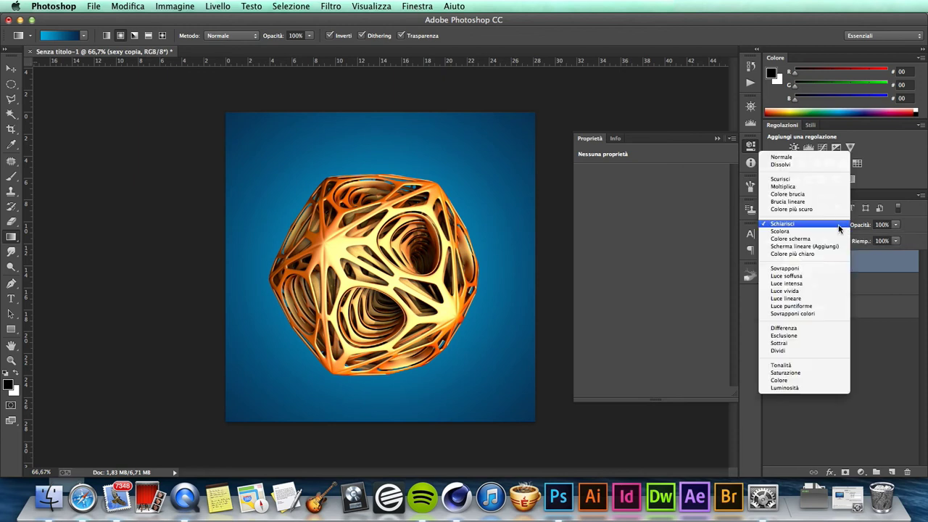
{"action": "left_click", "coordinate": [830, 268]}
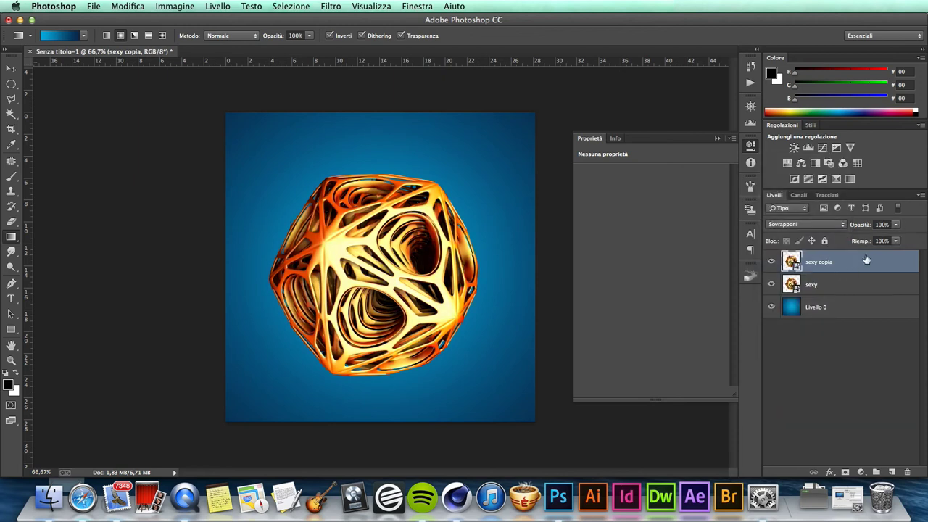
{"action": "left_click_drag", "start_coordinate": [895, 225], "coordinate": [854, 239]}
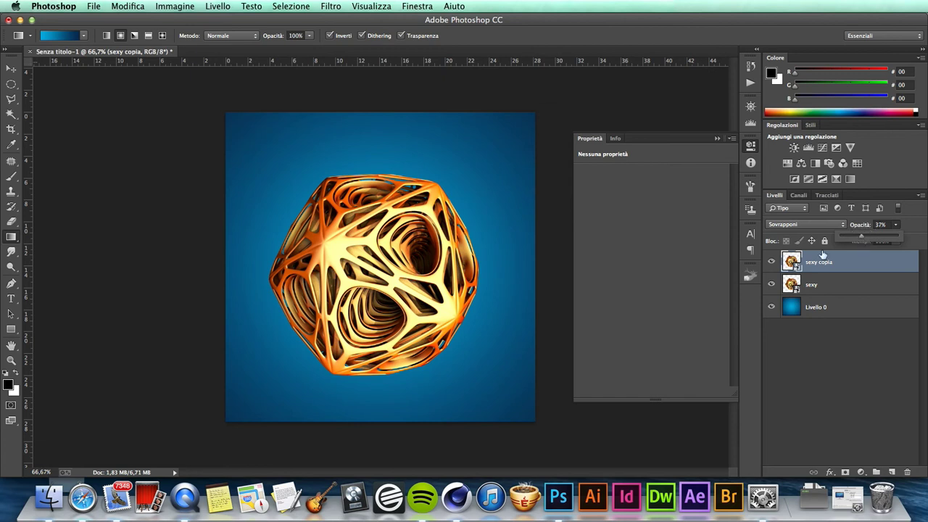
{"action": "left_click", "coordinate": [773, 263]}
{"action": "left_click", "coordinate": [773, 263]}
{"action": "left_click", "coordinate": [773, 263]}
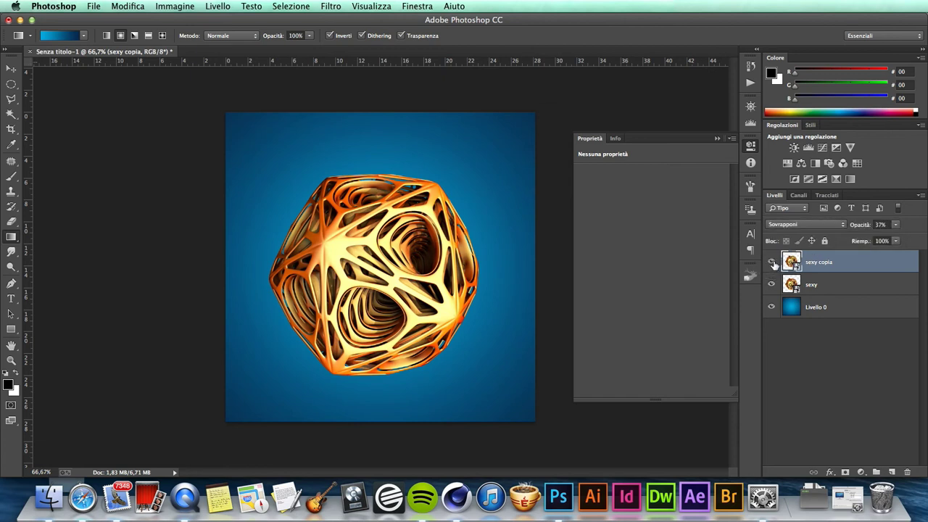
{"action": "left_click", "coordinate": [773, 263]}
- Add a new empty layer above the copy and load the magenta-to-cyan MC gradient, checking its two end colours
{"action": "left_click", "coordinate": [891, 472]}
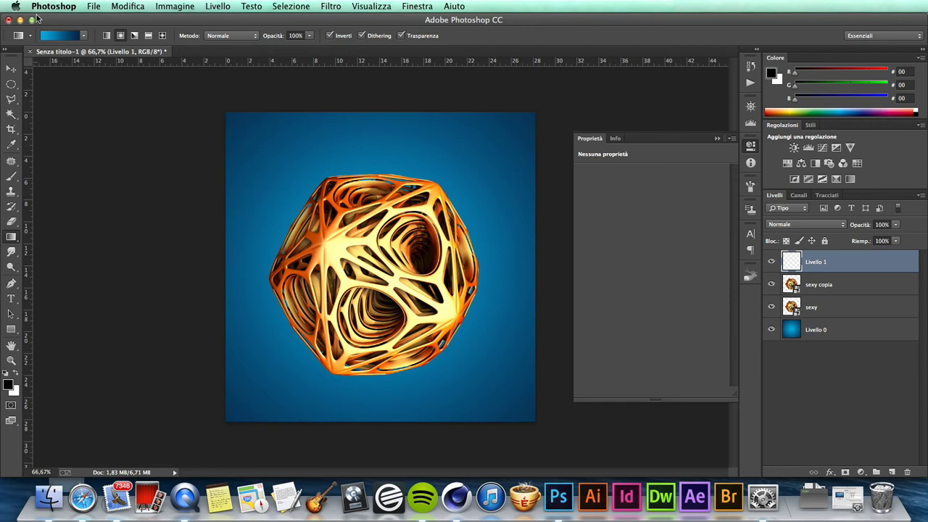
{"action": "left_click", "coordinate": [83, 35]}
{"action": "left_click", "coordinate": [94, 93]}
{"action": "left_click", "coordinate": [62, 36]}
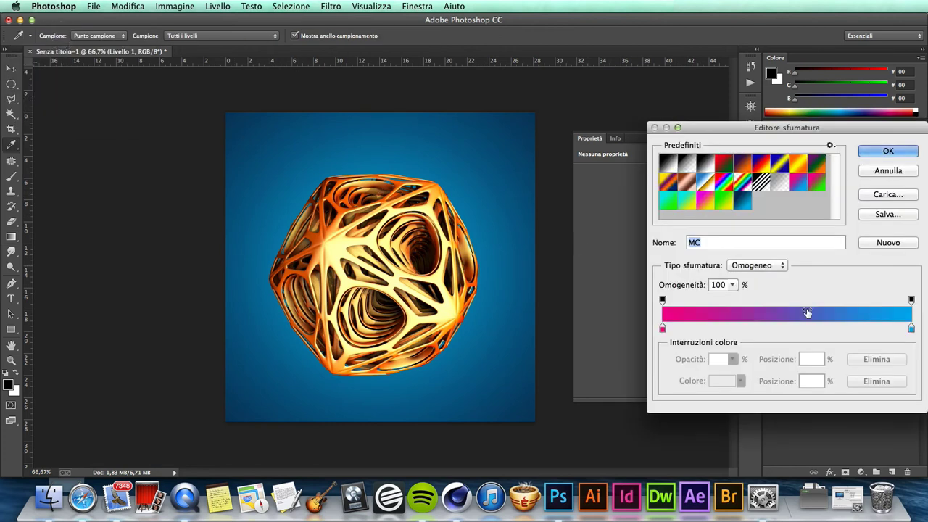
{"action": "double_click", "coordinate": [662, 328]}
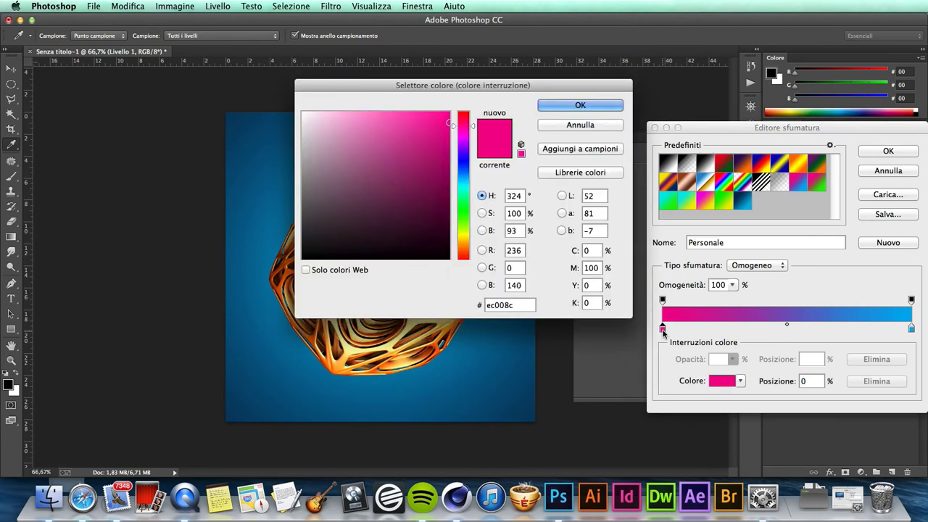
{"action": "left_click", "coordinate": [580, 125]}
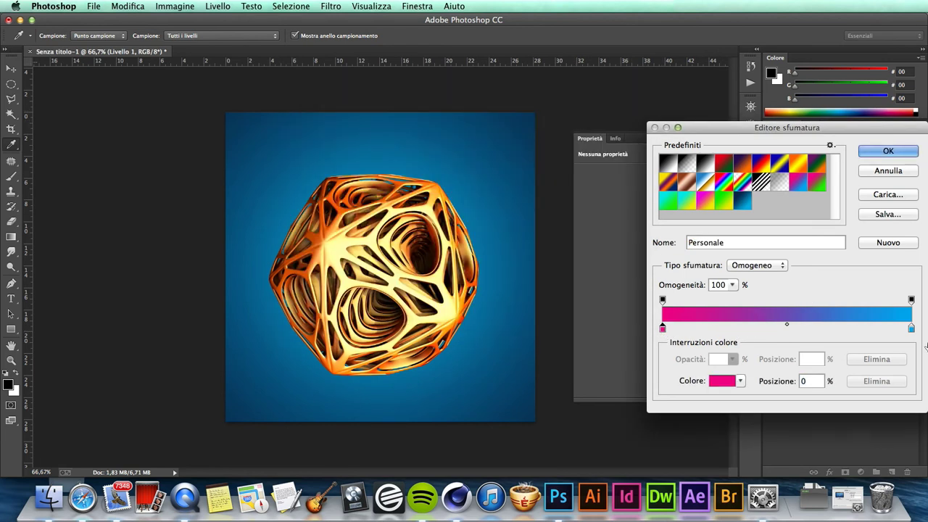
{"action": "double_click", "coordinate": [911, 328]}
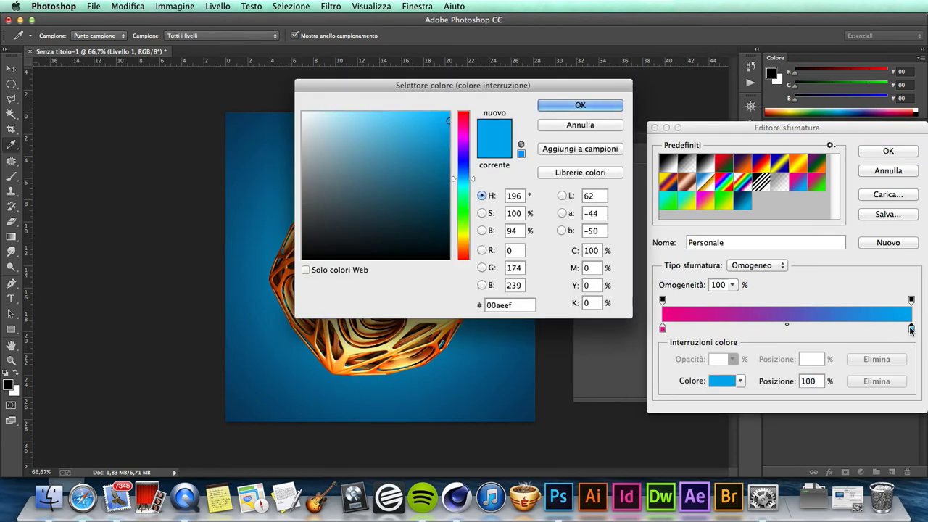
{"action": "left_click", "coordinate": [580, 105]}
{"action": "left_click", "coordinate": [888, 151]}
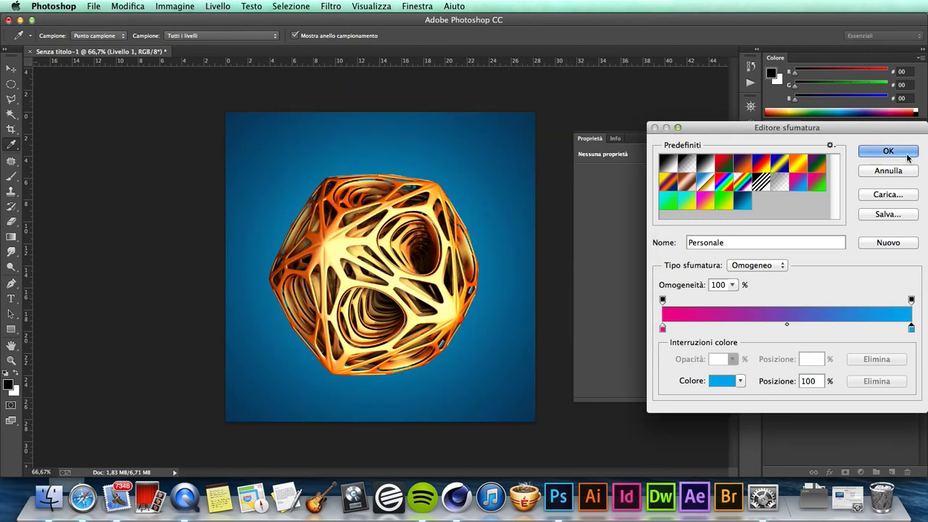
- Fill the new layer with a non-inverted linear gradient running diagonally from magenta at the lower left to cyan at the upper right
{"action": "left_click", "coordinate": [112, 35]}
{"action": "left_click", "coordinate": [330, 36]}
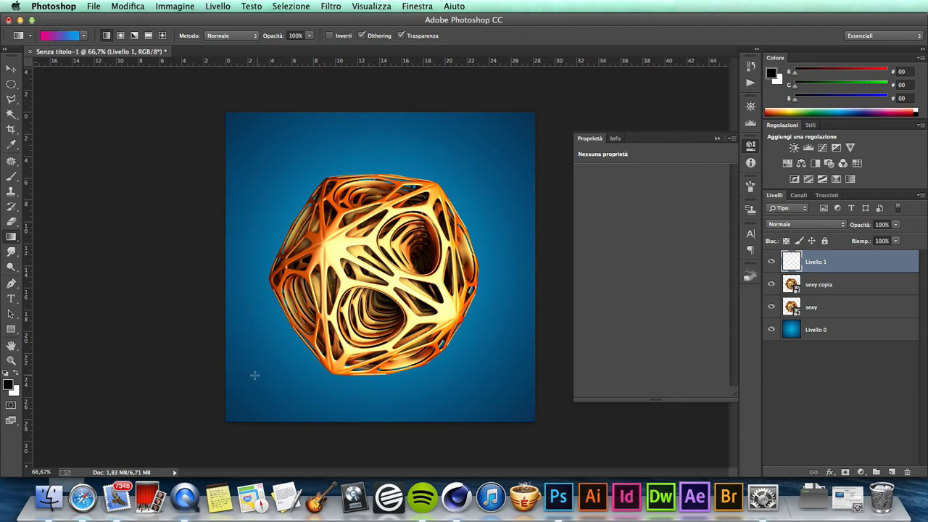
{"action": "left_click_drag", "start_coordinate": [233, 422], "coordinate": [566, 85]}
{"action": "left_click_drag", "start_coordinate": [259, 384], "coordinate": [540, 110]}
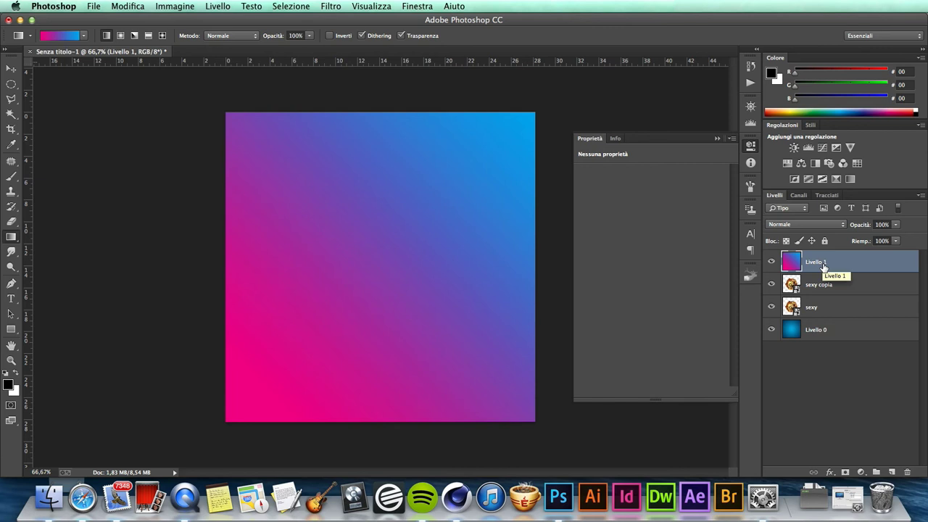
- Set the magenta-to-cyan gradient layer to Scolora blending at 66% opacity
{"action": "left_click", "coordinate": [821, 225]}
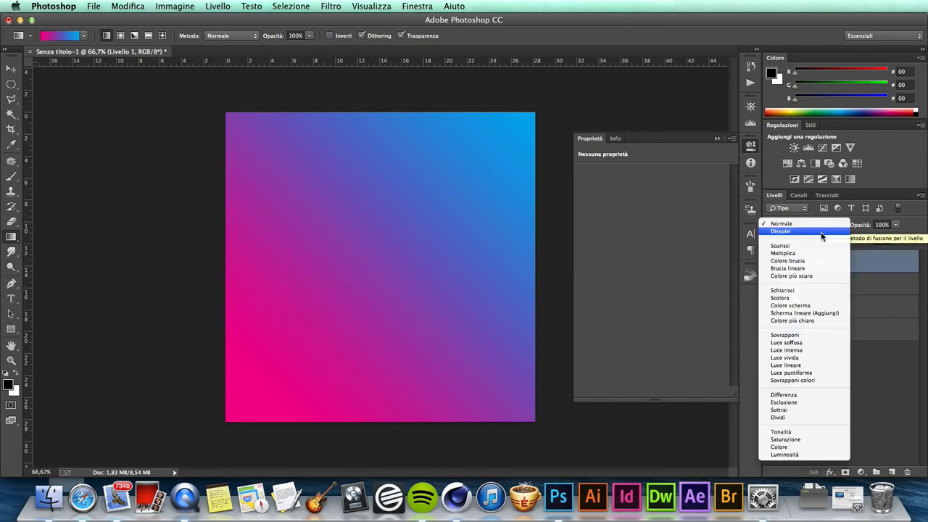
{"action": "left_click", "coordinate": [817, 298]}
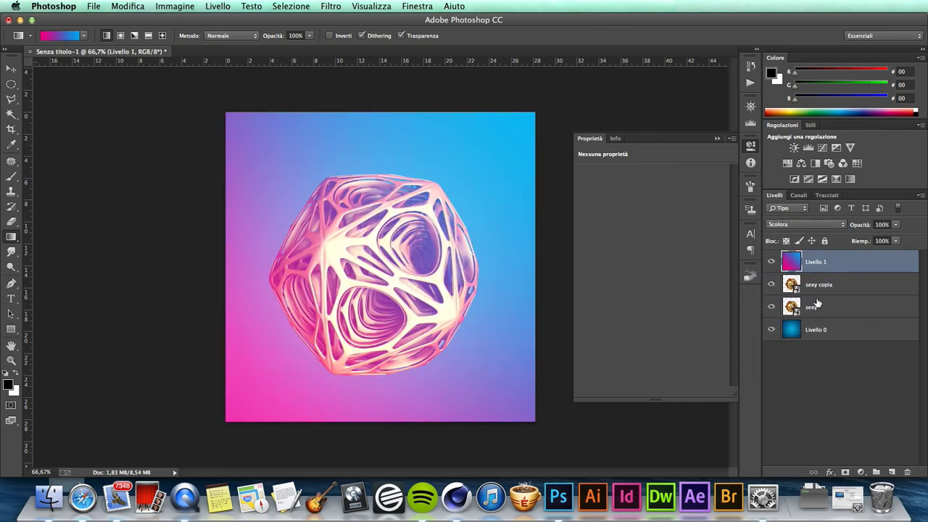
{"action": "left_click_drag", "start_coordinate": [896, 225], "coordinate": [879, 238]}
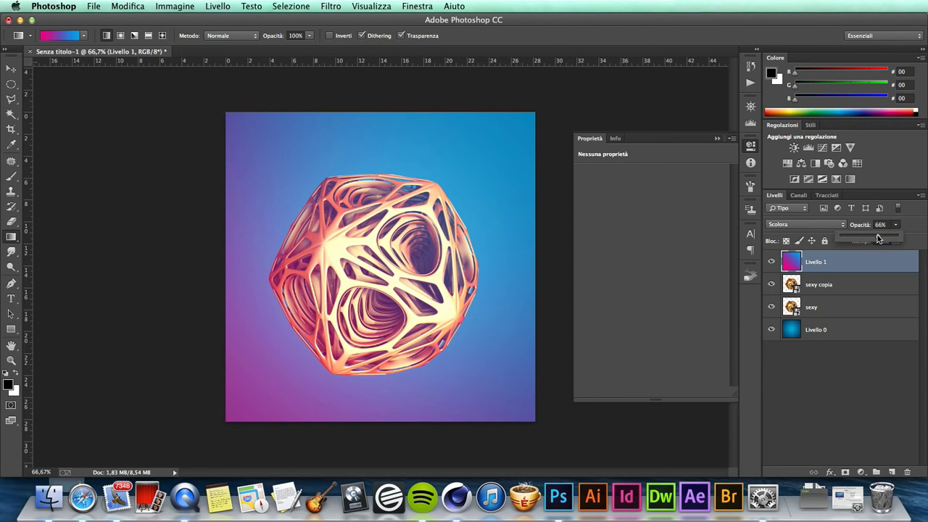
{"action": "left_click_drag", "start_coordinate": [876, 235], "coordinate": [877, 235]}
- Add a Curves adjustment above the gradient layer with a point at input 199, output 182, and compare the image with each layer hidden
{"action": "left_click", "coordinate": [822, 148]}
{"action": "left_click_drag", "start_coordinate": [692, 224], "coordinate": [694, 235]}
{"action": "left_click", "coordinate": [771, 266]}
{"action": "left_click", "coordinate": [771, 267]}
{"action": "left_click", "coordinate": [771, 284]}
{"action": "left_click", "coordinate": [771, 284]}
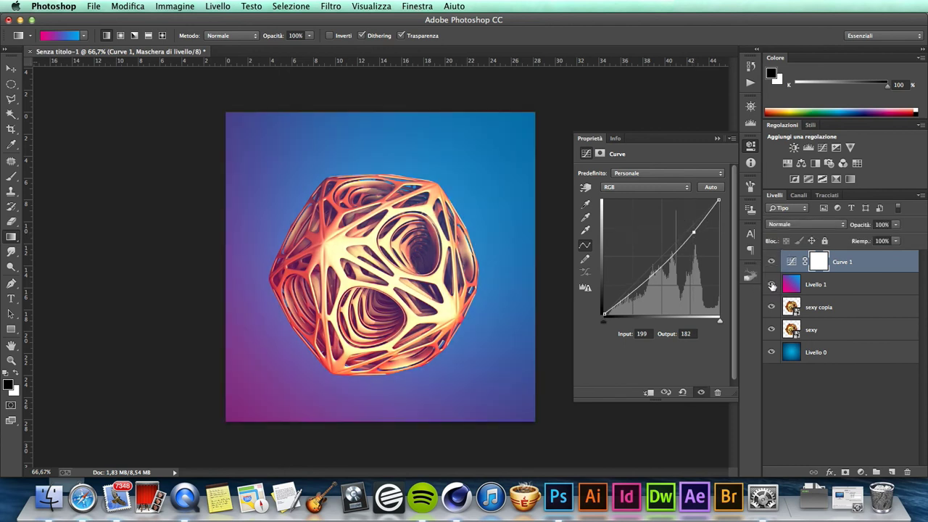
{"action": "left_click", "coordinate": [772, 285]}
{"action": "left_click", "coordinate": [772, 284]}
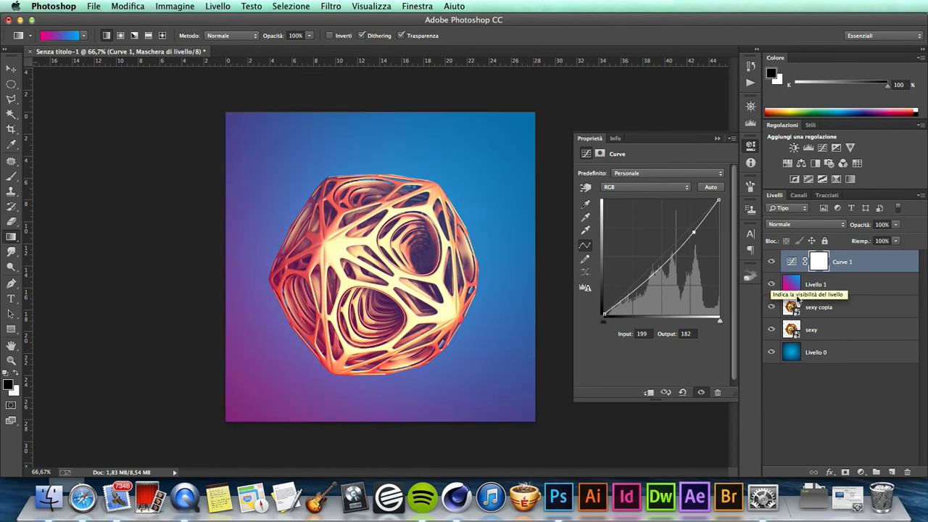
- Duplicate the sexy copia layer, move the duplicate to the top of the layer stack, and set its blending to Moltiplica
{"action": "left_click_drag", "start_coordinate": [819, 307], "coordinate": [892, 472]}
{"action": "left_click_drag", "start_coordinate": [822, 314], "coordinate": [824, 261]}
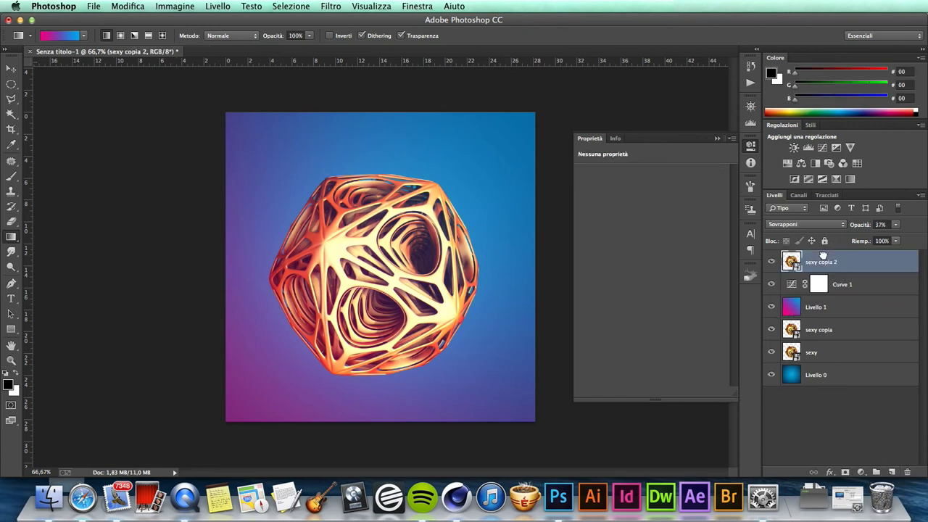
{"action": "left_click", "coordinate": [808, 224]}
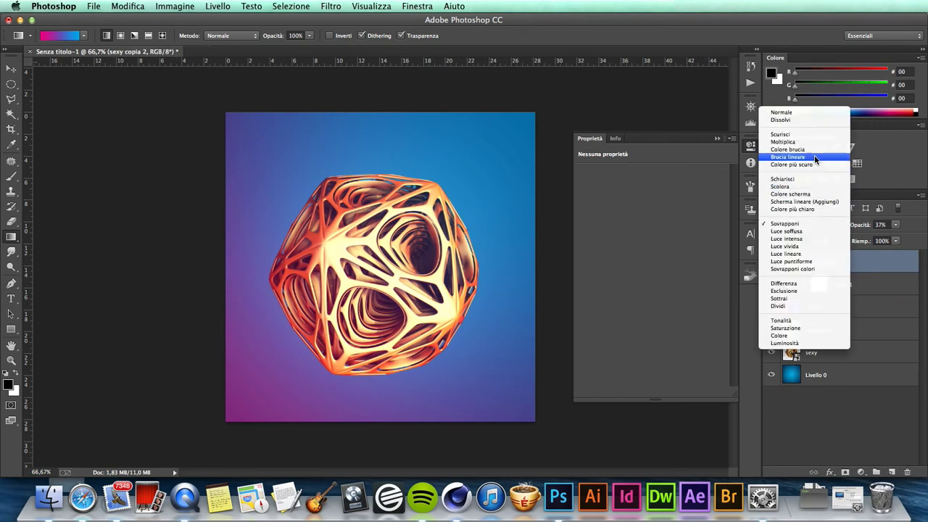
{"action": "left_click", "coordinate": [801, 143]}
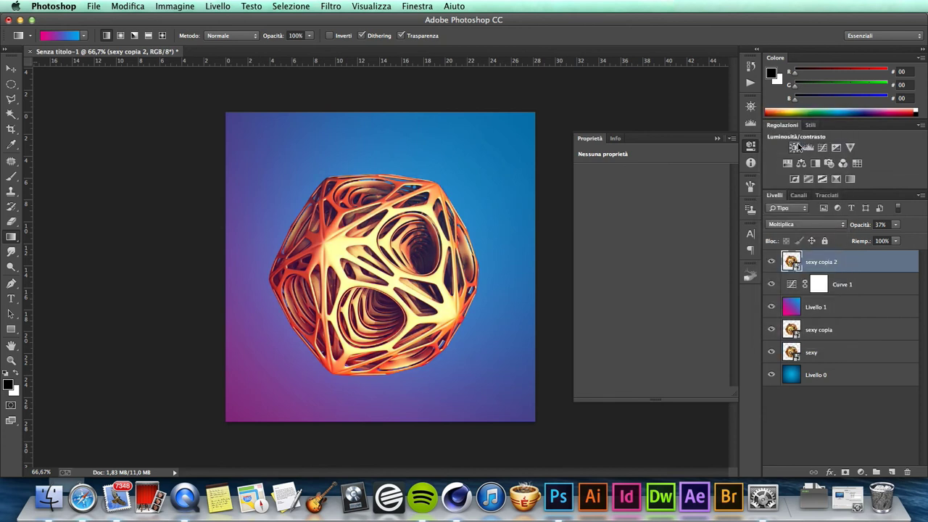
- Set the sexy copia 2 layer's opacity to 12%, comparing the image with that layer hidden
{"action": "left_click", "coordinate": [896, 226]}
{"action": "left_click_drag", "start_coordinate": [884, 239], "coordinate": [869, 238]}
{"action": "left_click", "coordinate": [780, 261]}
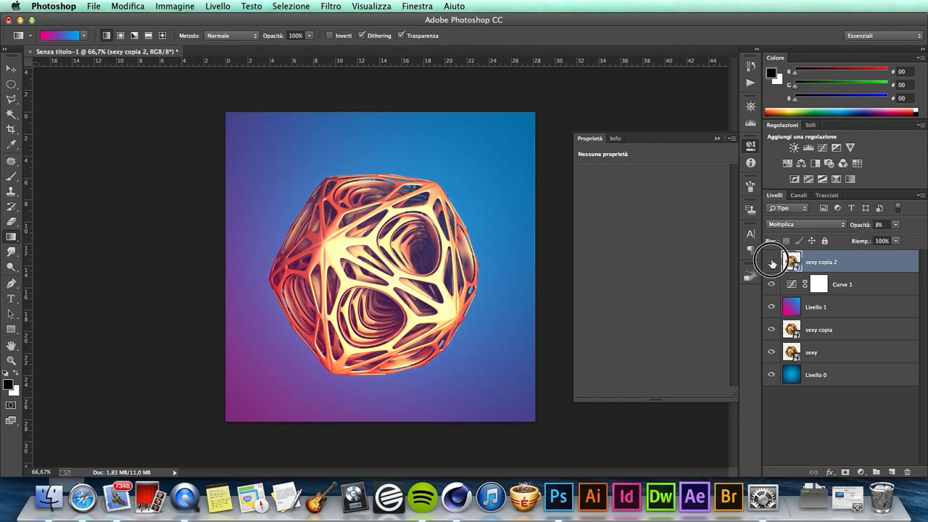
{"action": "left_click", "coordinate": [896, 225]}
{"action": "left_click_drag", "start_coordinate": [868, 240], "coordinate": [869, 239]}
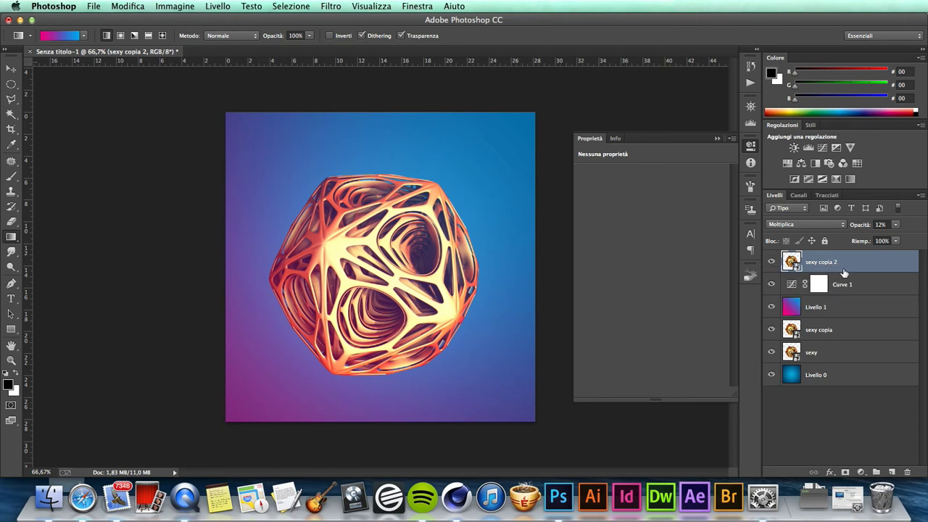
- Duplicate the sexy copia 2 layer, rename the duplicate refl, and rasterize it
{"action": "left_click_drag", "start_coordinate": [835, 269], "coordinate": [894, 475]}
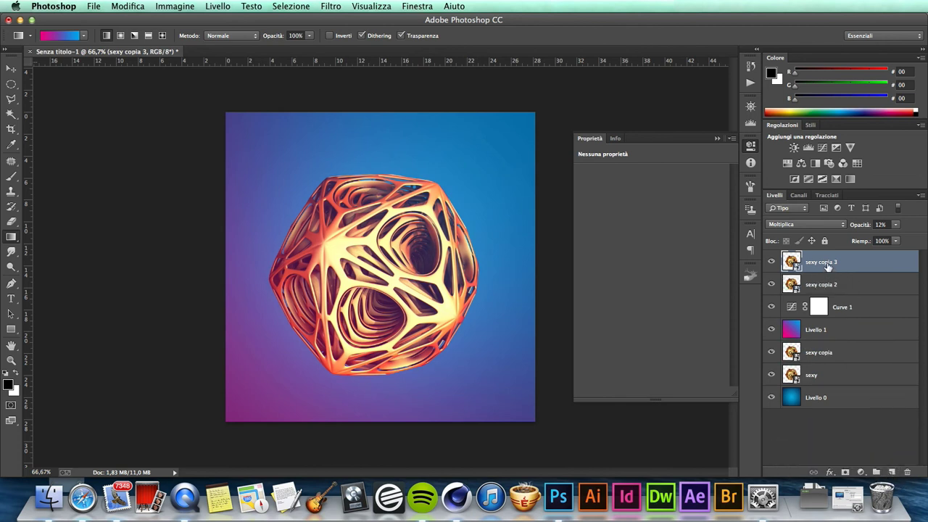
{"action": "double_click", "coordinate": [827, 265]}
{"action": "type", "text": "m"}
{"action": "key", "text": "Return"}
{"action": "right_click", "coordinate": [856, 266]}
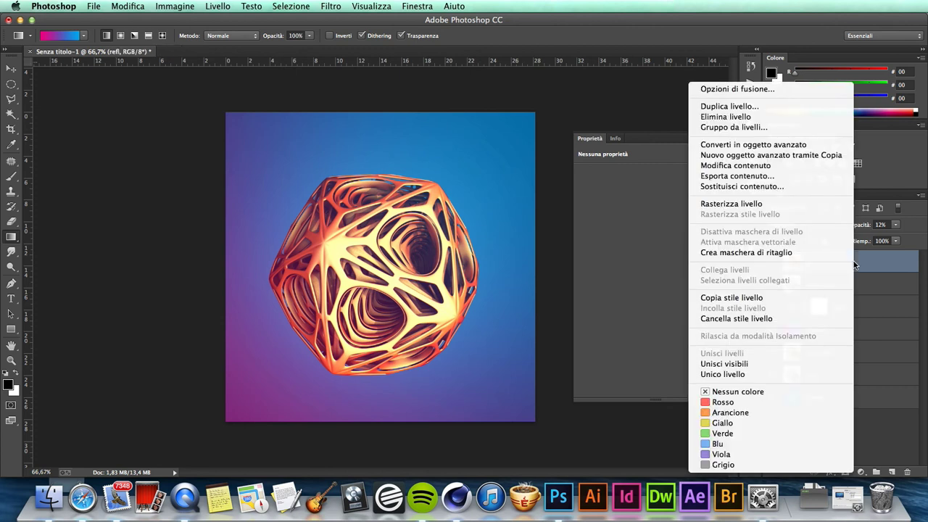
{"action": "left_click", "coordinate": [813, 208]}
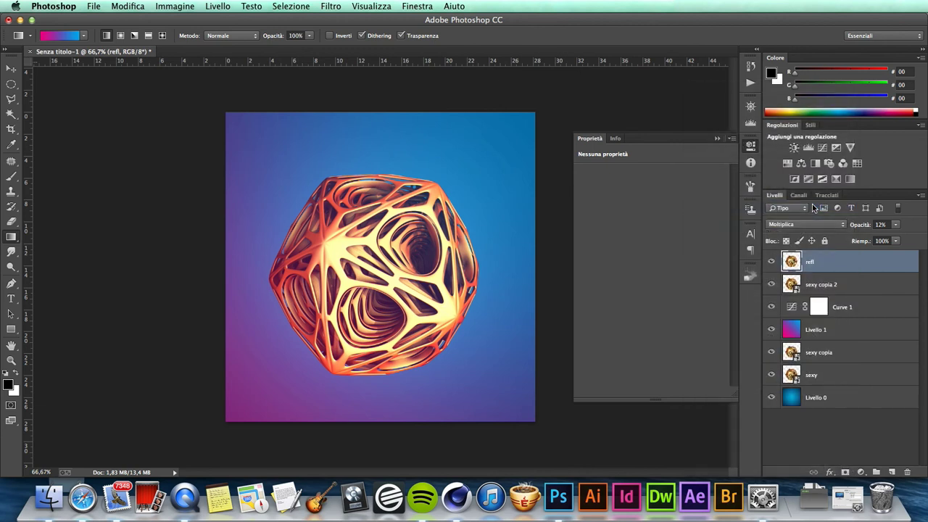
- Apply a Soglia (threshold) adjustment to the refl layer with a threshold point of 245
{"action": "left_click", "coordinate": [175, 6]}
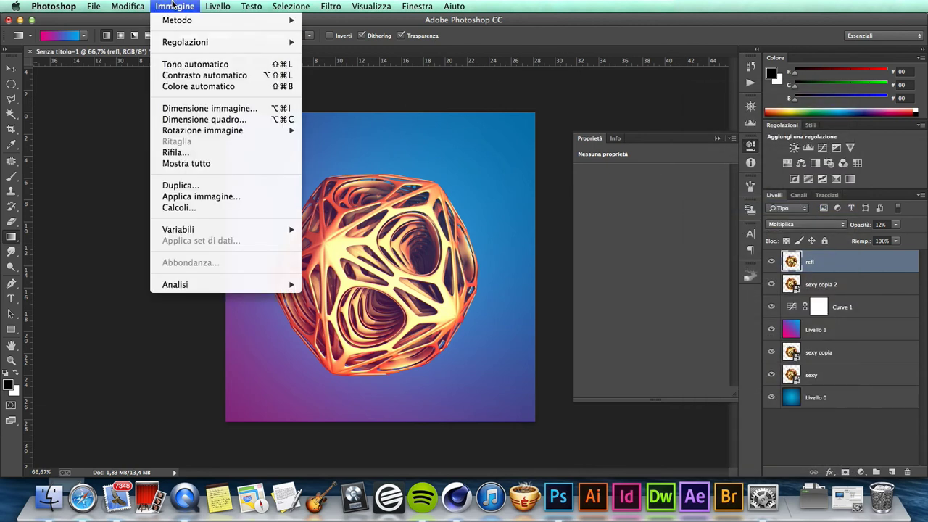
{"action": "mouse_move", "coordinate": [190, 42]}
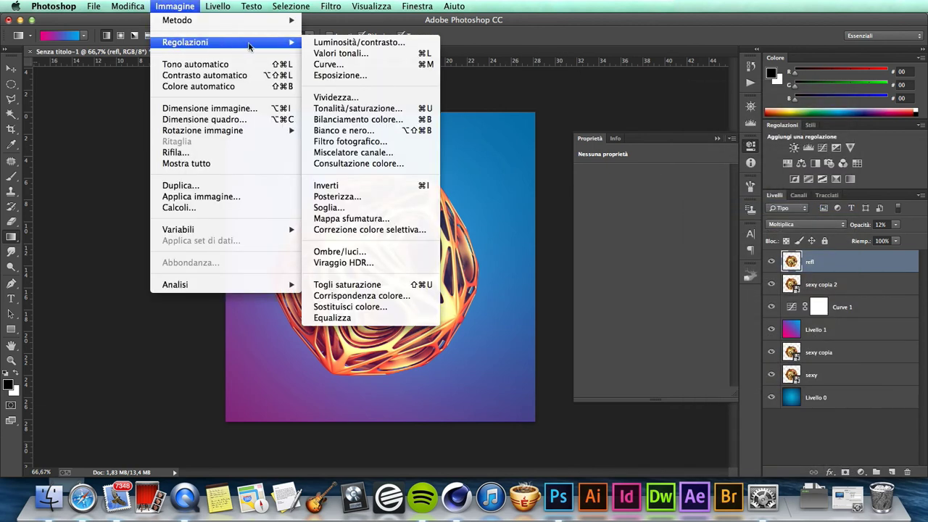
{"action": "left_click", "coordinate": [385, 207]}
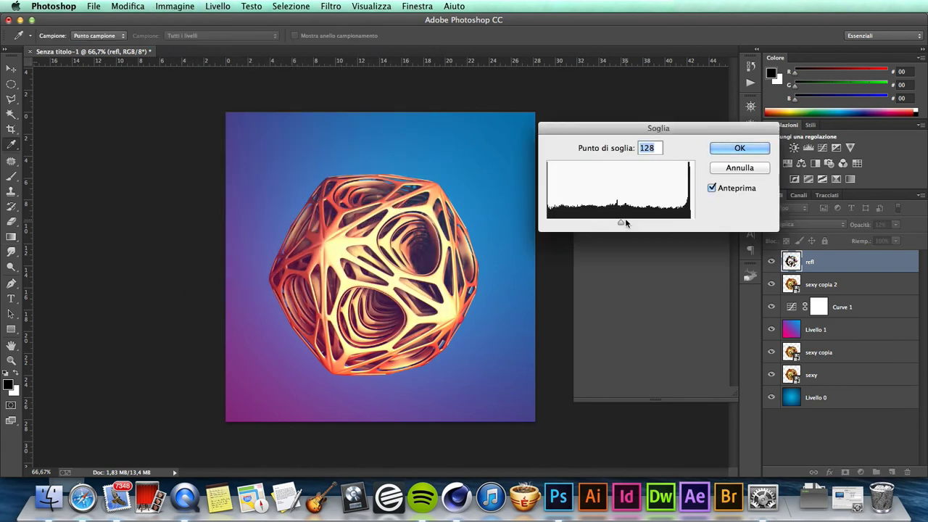
{"action": "left_click_drag", "start_coordinate": [621, 222], "coordinate": [688, 224]}
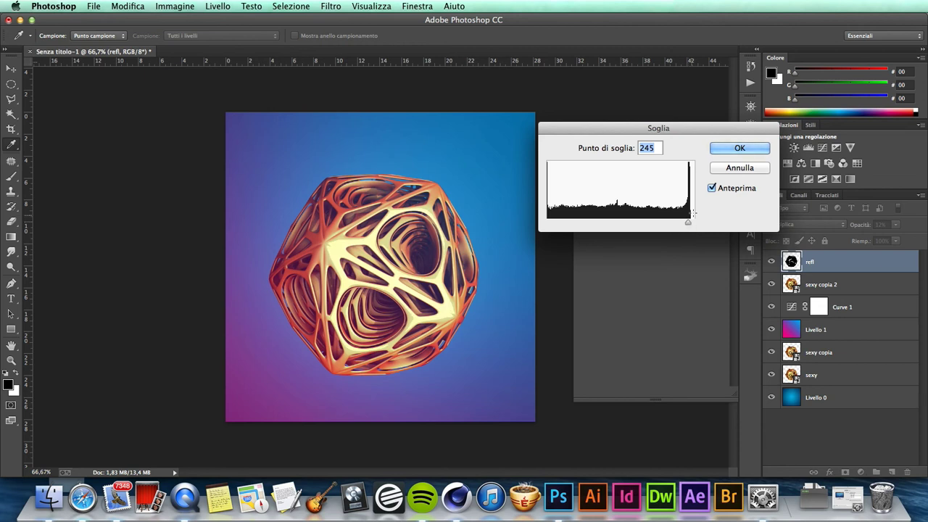
{"action": "left_click", "coordinate": [721, 148]}
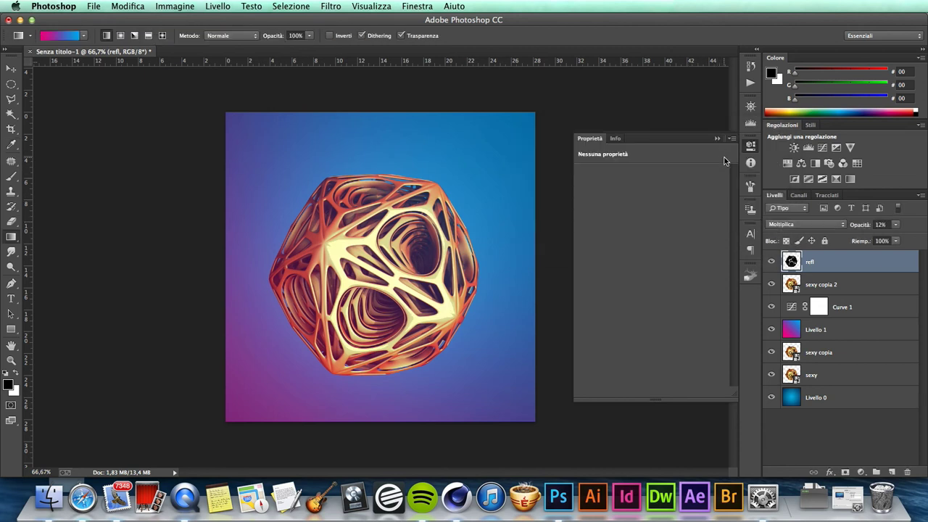
- Set the refl layer to Schiarisci blending, raise its opacity to somewhat below 78%, and compare the image with the layer hidden
{"action": "left_click", "coordinate": [801, 226]}
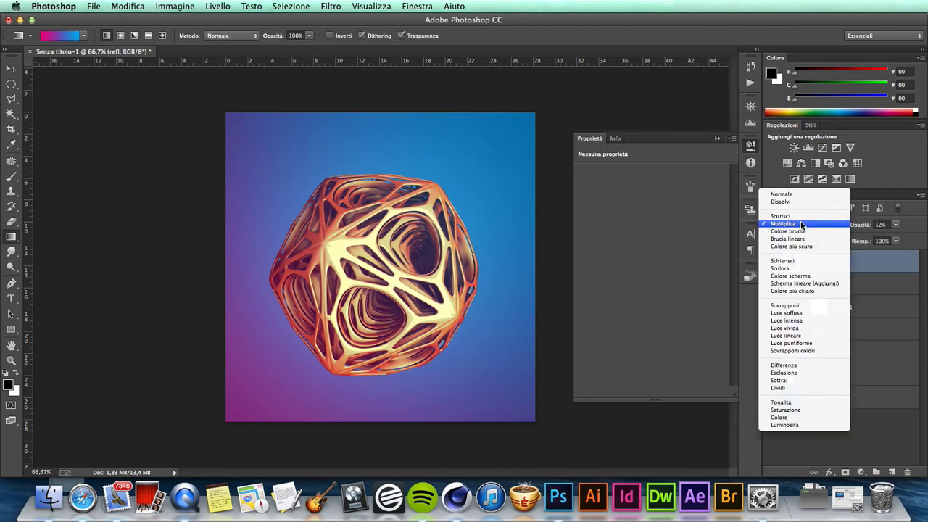
{"action": "left_click", "coordinate": [802, 261]}
{"action": "left_click", "coordinate": [899, 227]}
{"action": "left_click_drag", "start_coordinate": [878, 236], "coordinate": [911, 239]}
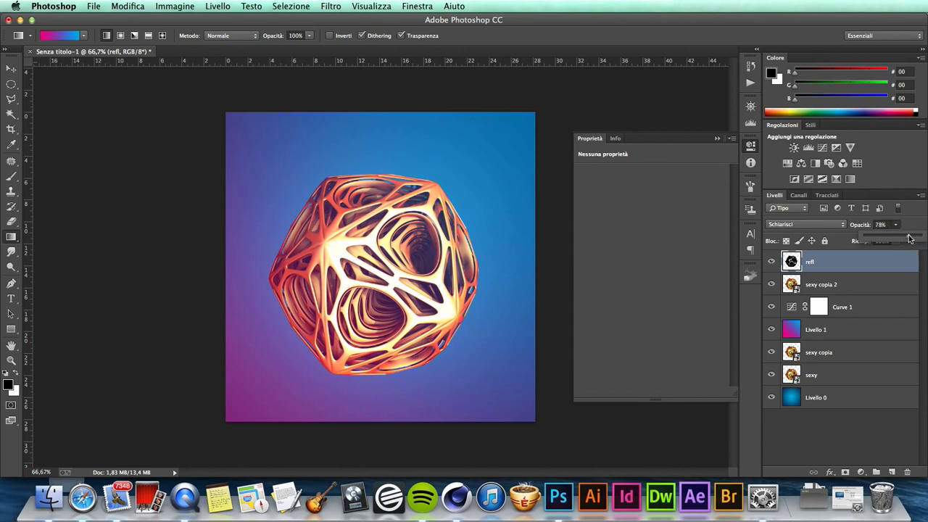
{"action": "left_click", "coordinate": [772, 262]}
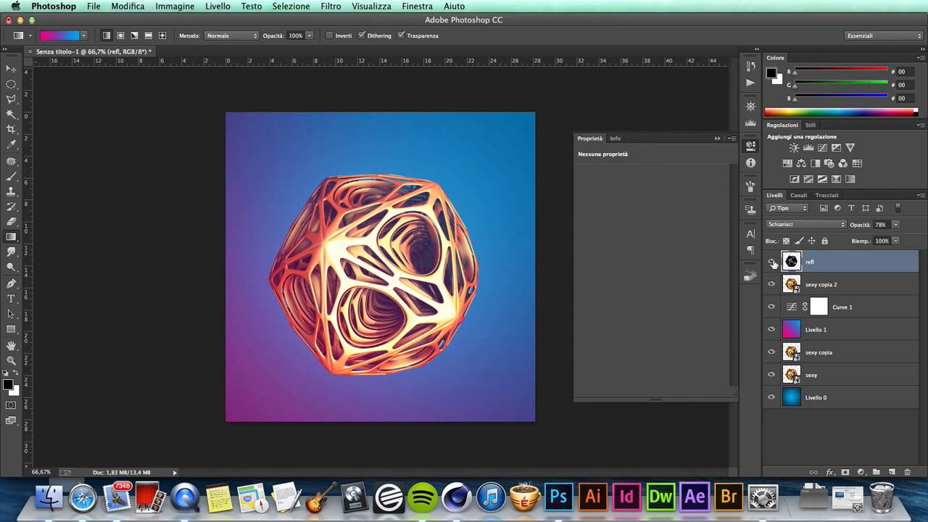
{"action": "left_click", "coordinate": [895, 224]}
{"action": "left_click_drag", "start_coordinate": [899, 237], "coordinate": [891, 239]}
{"action": "left_click", "coordinate": [772, 262]}
- Add a new layer above refl and define a black-to-white gradient with the white stop about a quarter of the way along
{"action": "left_click", "coordinate": [891, 471]}
{"action": "left_click", "coordinate": [84, 36]}
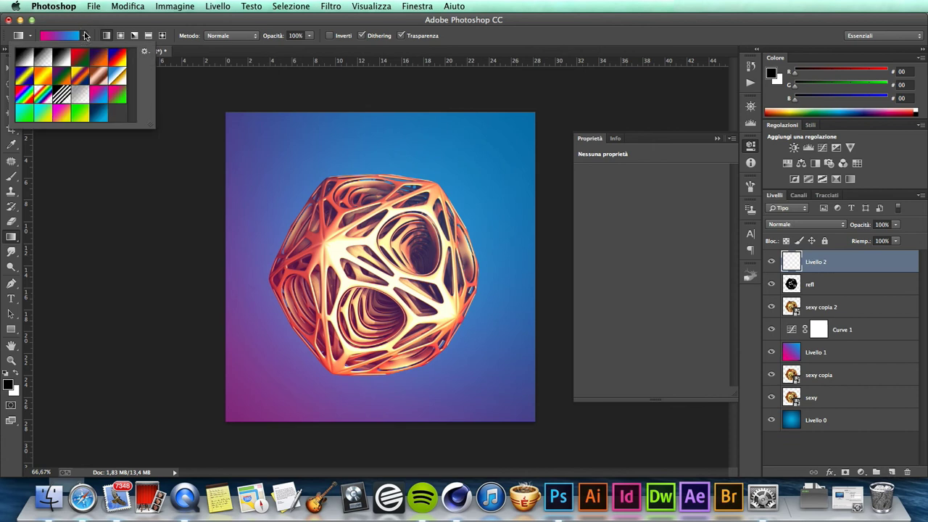
{"action": "left_click", "coordinate": [75, 36]}
{"action": "left_click", "coordinate": [52, 38]}
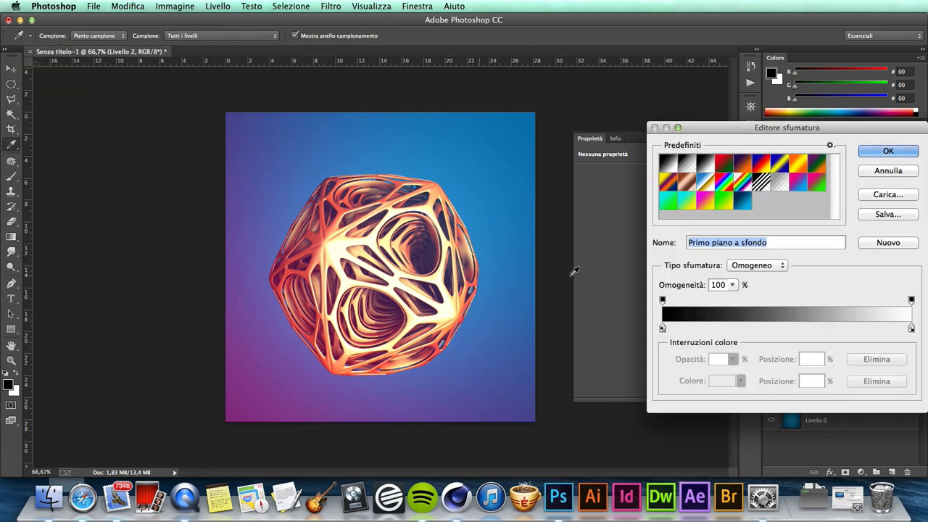
{"action": "left_click", "coordinate": [910, 328]}
{"action": "left_click_drag", "start_coordinate": [906, 328], "coordinate": [729, 328]}
{"action": "left_click", "coordinate": [885, 151]}
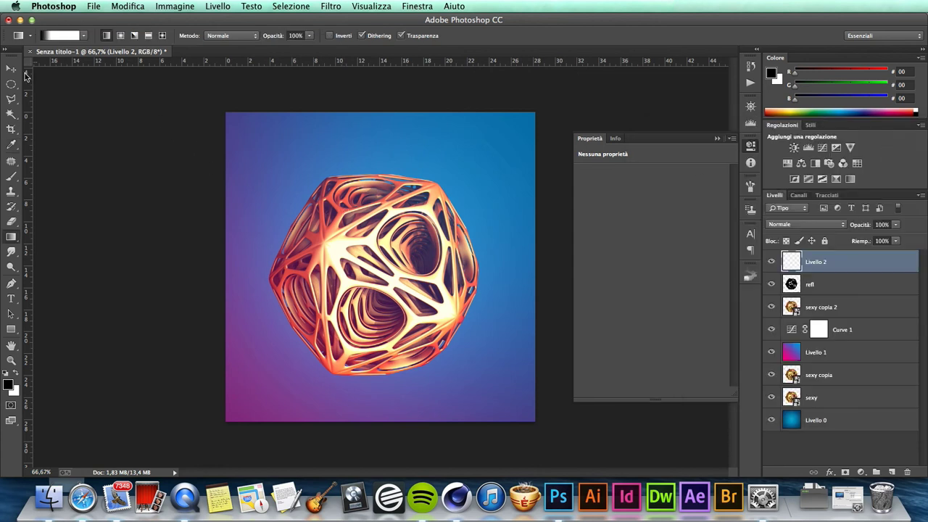
- Locate the canvas centre with the sexy copia 2 transform frame, and try a linear gradient from it to the upper-right corner on Livello 2
{"action": "left_click", "coordinate": [825, 307]}
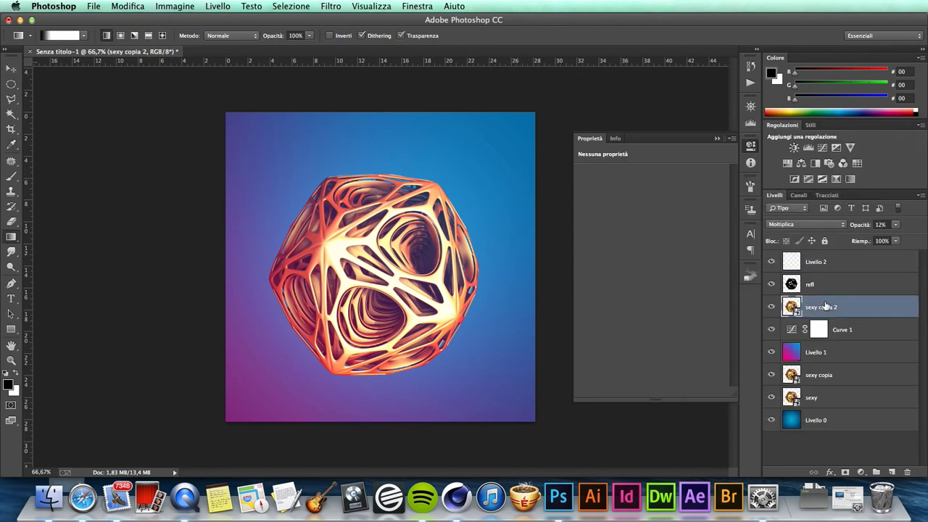
{"action": "key", "text": "super+t"}
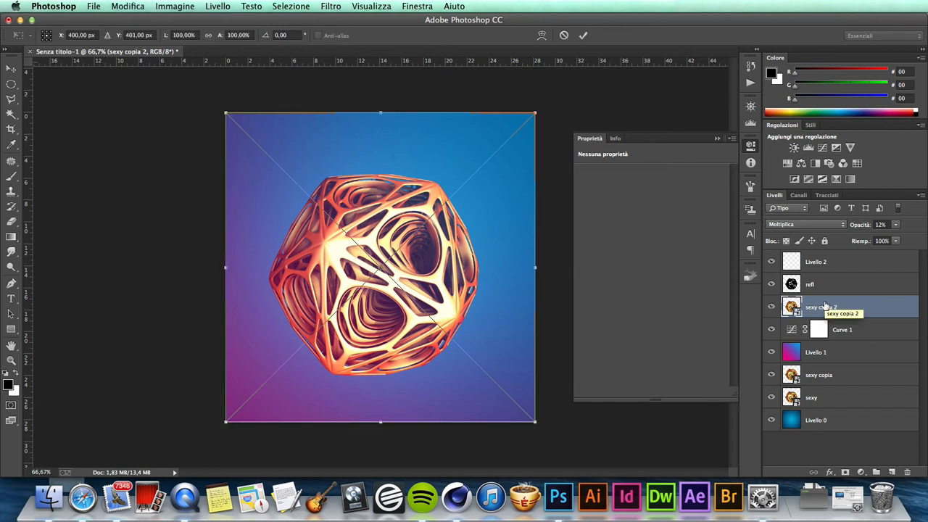
{"action": "key", "text": "Return"}
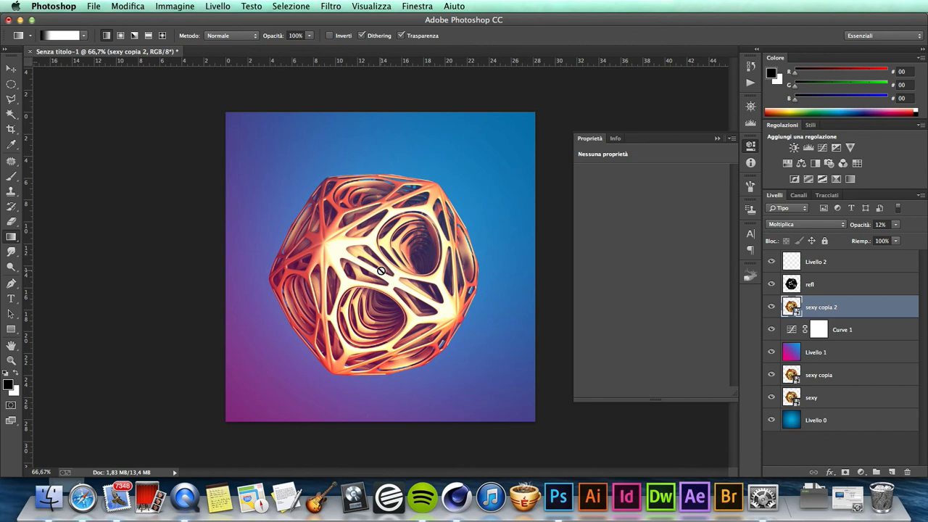
{"action": "key", "text": "alt+period"}
{"action": "left_click_drag", "start_coordinate": [380, 272], "coordinate": [538, 113]}
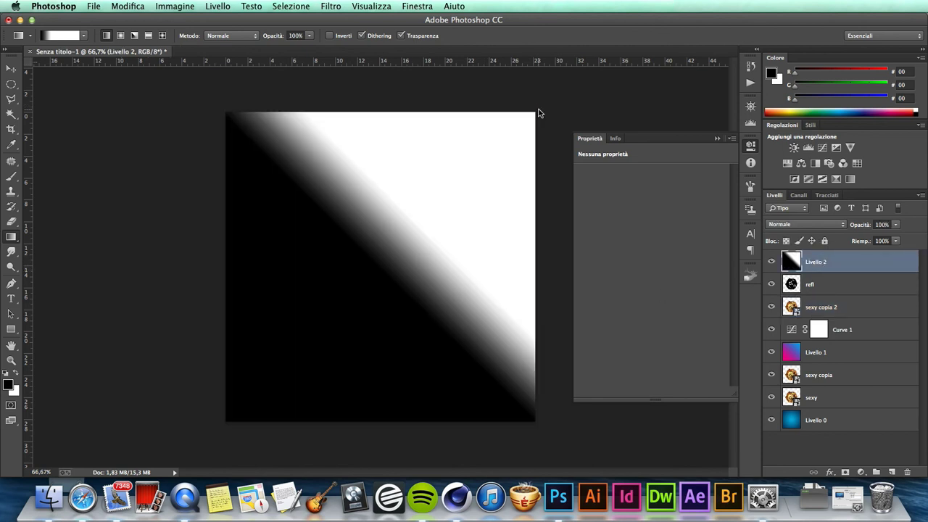
{"action": "key", "text": "super+z"}
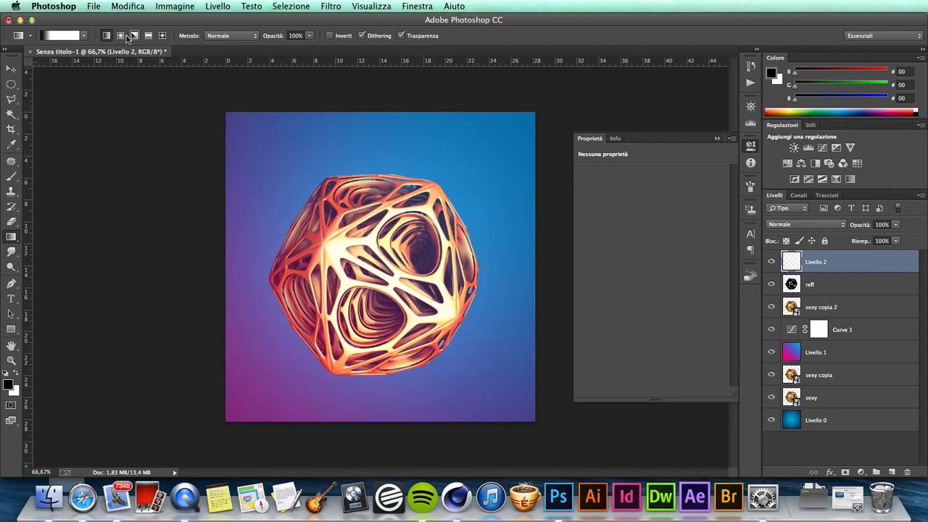
- Fill Livello 2 with an inverted radial gradient from the canvas centre to its upper-right corner, and set its blending to Moltiplica
{"action": "left_click", "coordinate": [330, 36]}
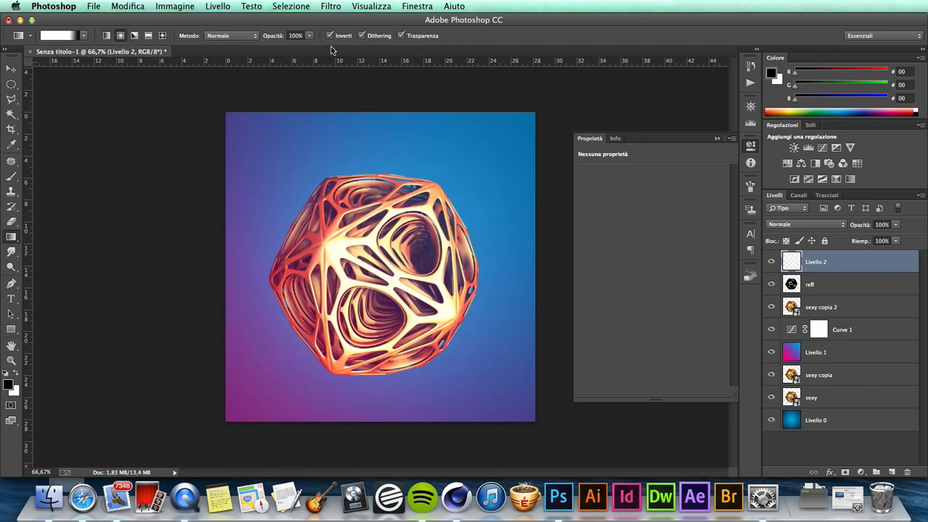
{"action": "left_click_drag", "start_coordinate": [379, 273], "coordinate": [537, 112]}
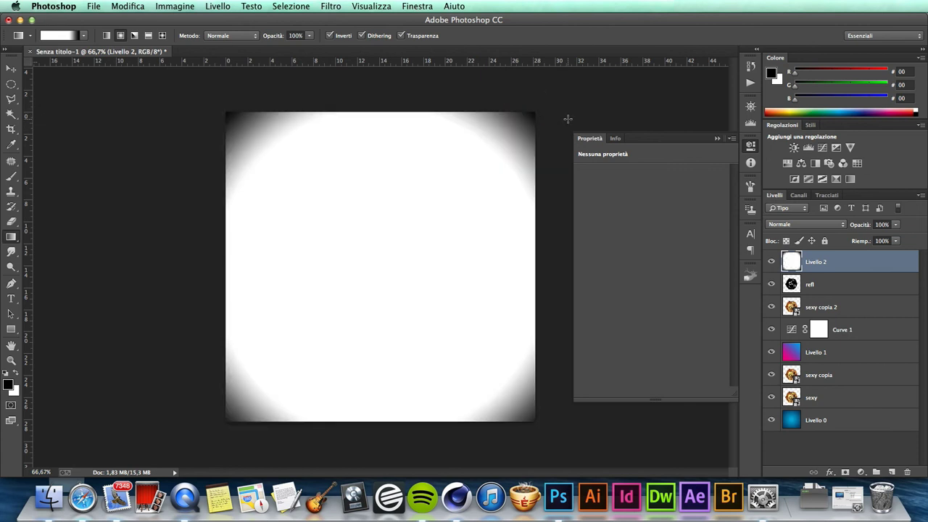
{"action": "left_click", "coordinate": [770, 224]}
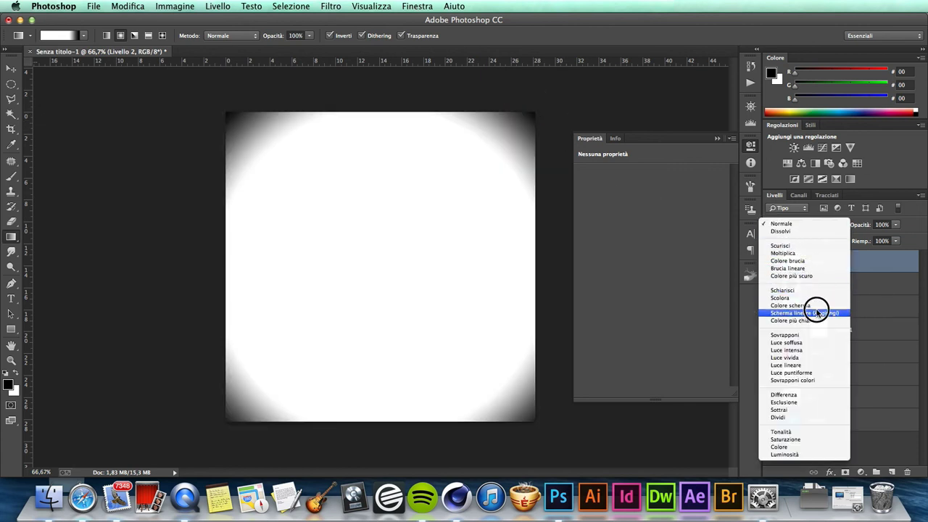
{"action": "left_click", "coordinate": [815, 256]}
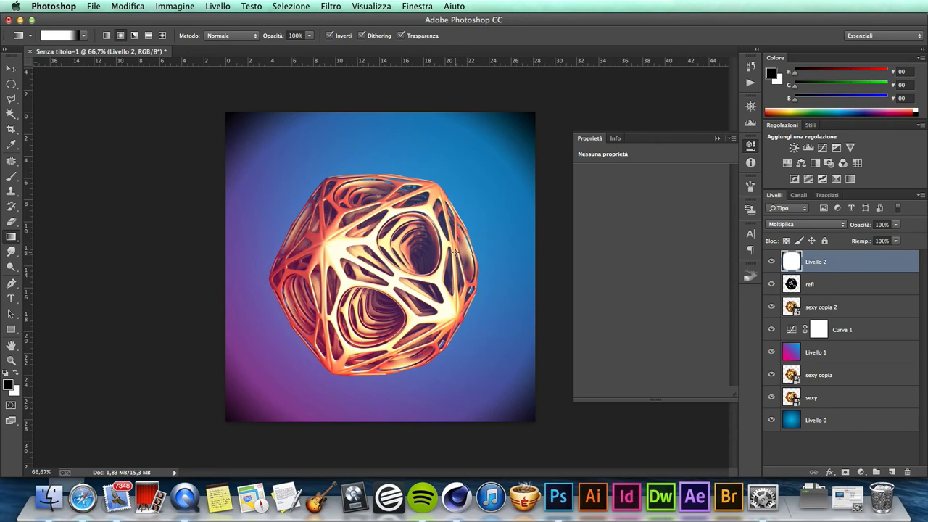
- Move the gradient's white stop slightly away from the black stop and redraw the radial gradient from the centre to the upper-right corner
{"action": "left_click", "coordinate": [80, 36]}
{"action": "left_click", "coordinate": [729, 327]}
{"action": "left_click_drag", "start_coordinate": [729, 327], "coordinate": [751, 329]}
{"action": "left_click", "coordinate": [888, 151]}
{"action": "left_click_drag", "start_coordinate": [379, 268], "coordinate": [538, 108]}
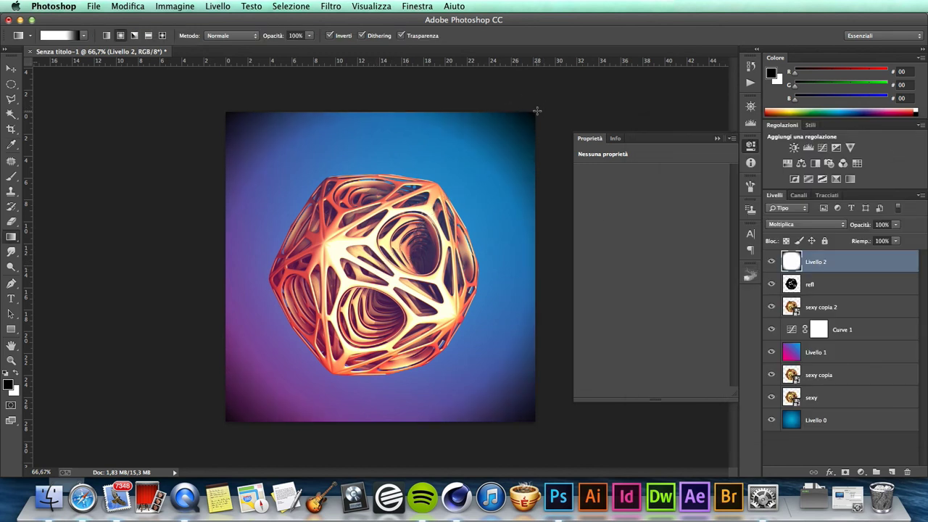
- Move the gradient's white stop to 49%, redraw the inverted radial vignette from the canvas centre, and set Livello 2's opacity to 39%
{"action": "left_click_drag", "start_coordinate": [896, 225], "coordinate": [869, 238]}
{"action": "left_click", "coordinate": [62, 35]}
{"action": "left_click_drag", "start_coordinate": [777, 327], "coordinate": [784, 328]}
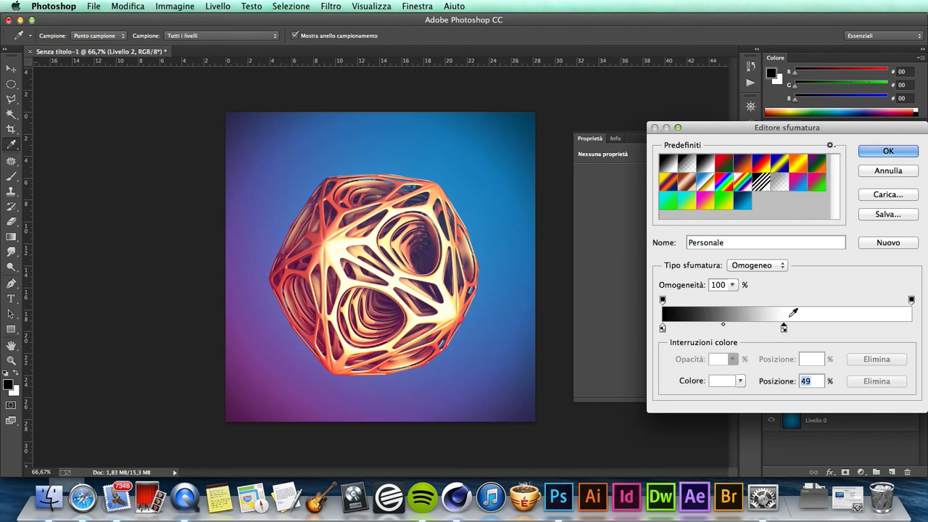
{"action": "left_click", "coordinate": [889, 151]}
{"action": "left_click_drag", "start_coordinate": [373, 271], "coordinate": [536, 121]}
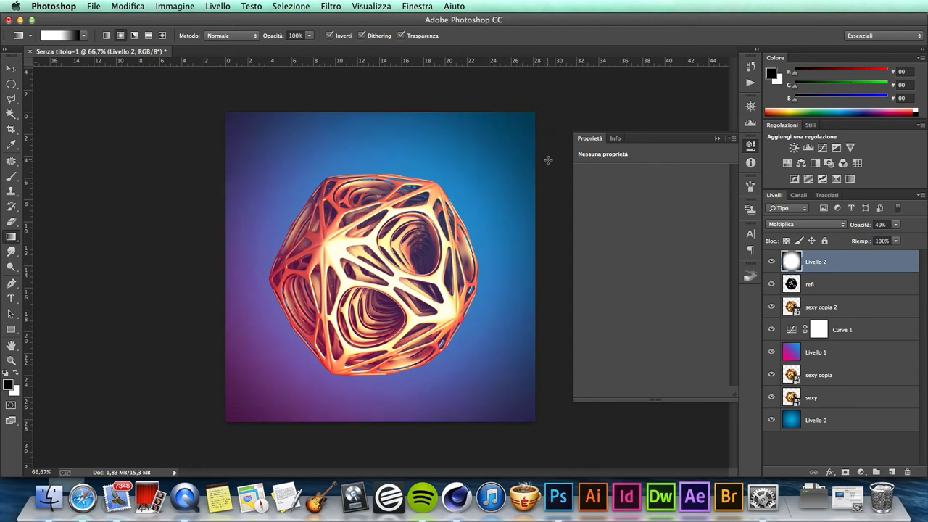
{"action": "left_click", "coordinate": [896, 224]}
{"action": "left_click_drag", "start_coordinate": [892, 237], "coordinate": [887, 239]}
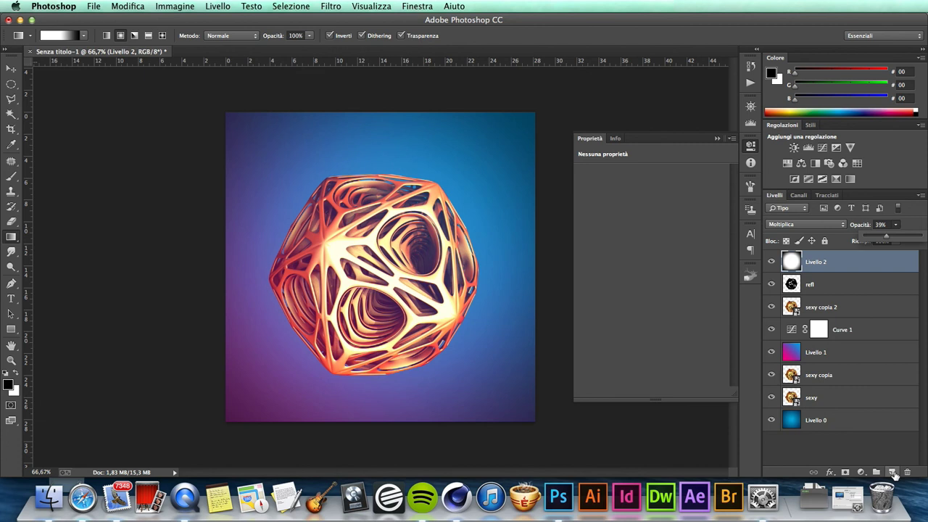
- Add a new layer above Livello 2 and fill it with black using the Paint Bucket tool
{"action": "left_click", "coordinate": [892, 472]}
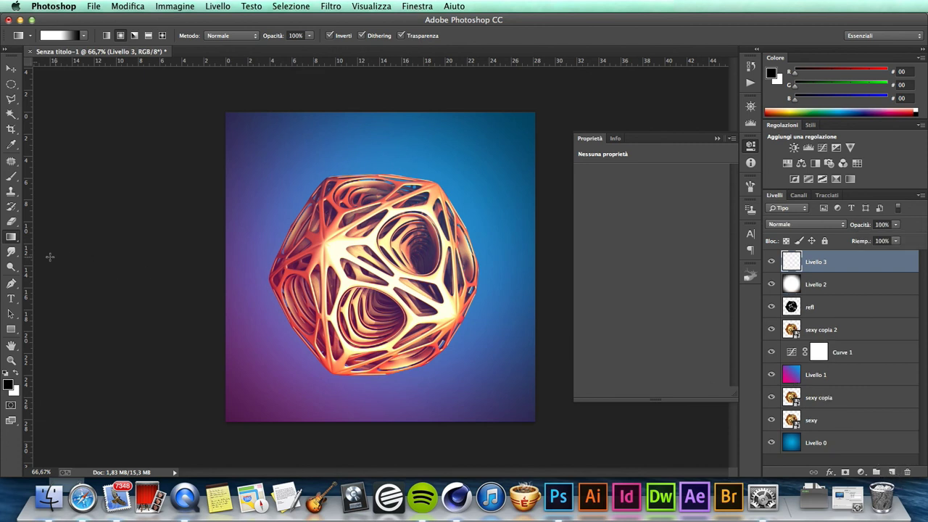
{"action": "left_click", "coordinate": [12, 237]}
{"action": "left_click", "coordinate": [43, 246]}
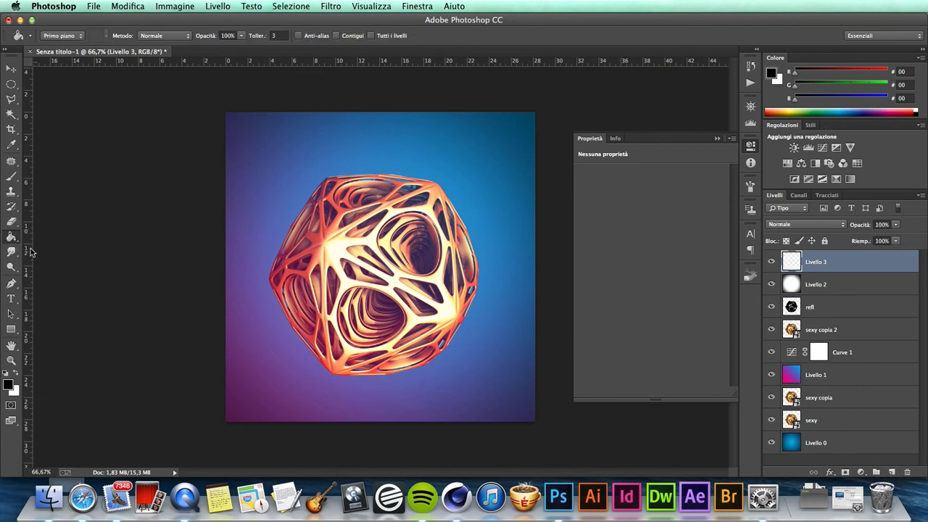
{"action": "left_click", "coordinate": [351, 292]}
- Add colour noise to the black layer at 96,55% with Gaussian distribution
{"action": "left_click", "coordinate": [291, 6]}
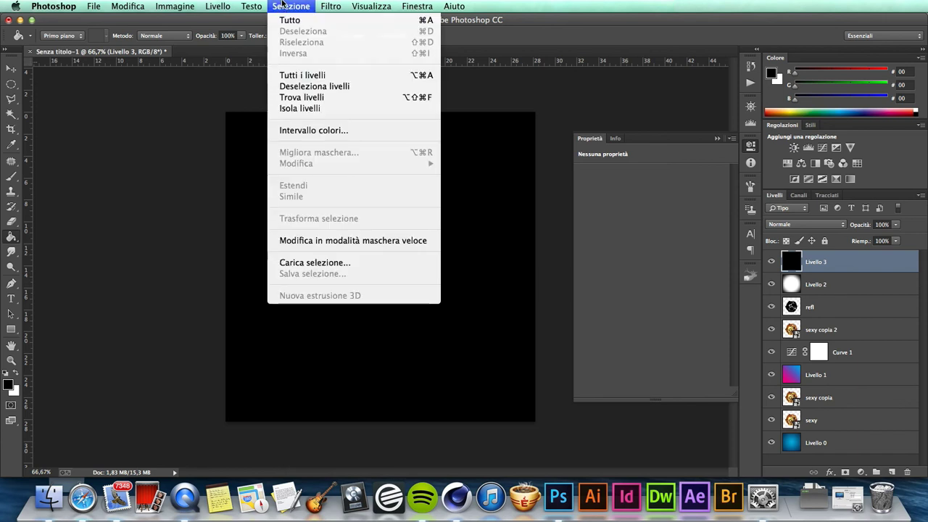
{"action": "mouse_move", "coordinate": [331, 6]}
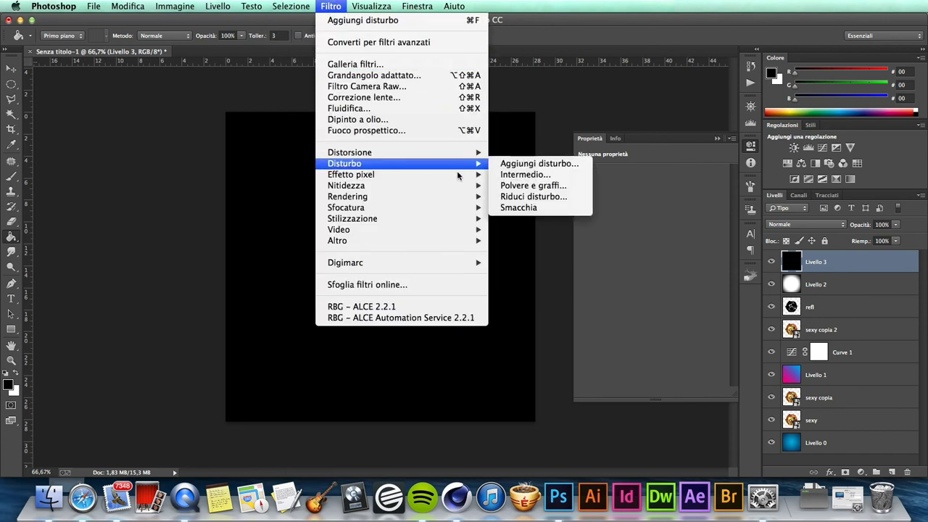
{"action": "left_click", "coordinate": [504, 164]}
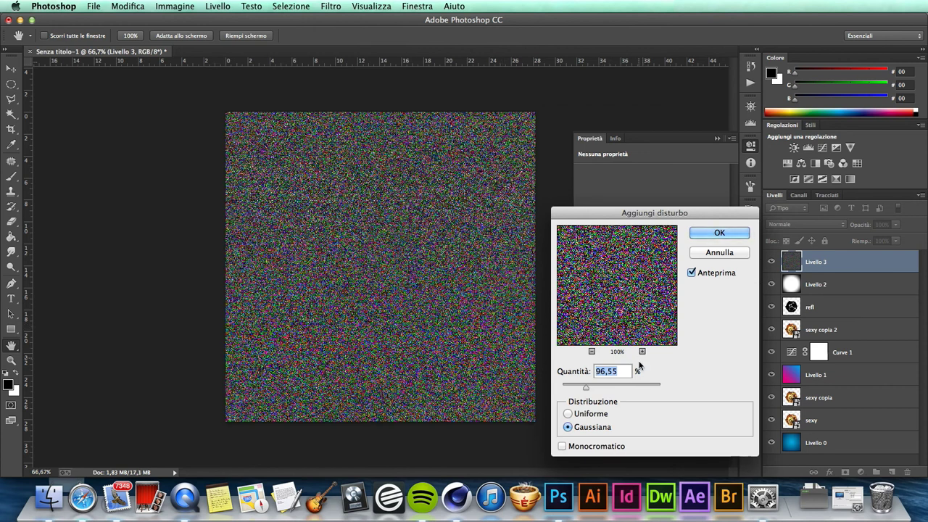
{"action": "left_click", "coordinate": [568, 413]}
{"action": "left_click", "coordinate": [567, 427]}
{"action": "left_click", "coordinate": [710, 236]}
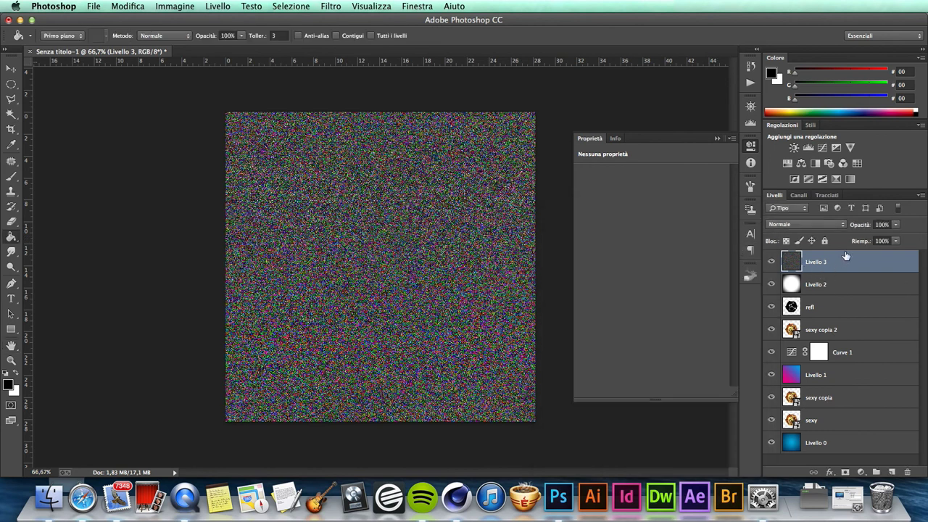
- Set Livello 3's blend mode to Sovrapponi and lower its opacity to 8%
{"action": "left_click", "coordinate": [841, 224]}
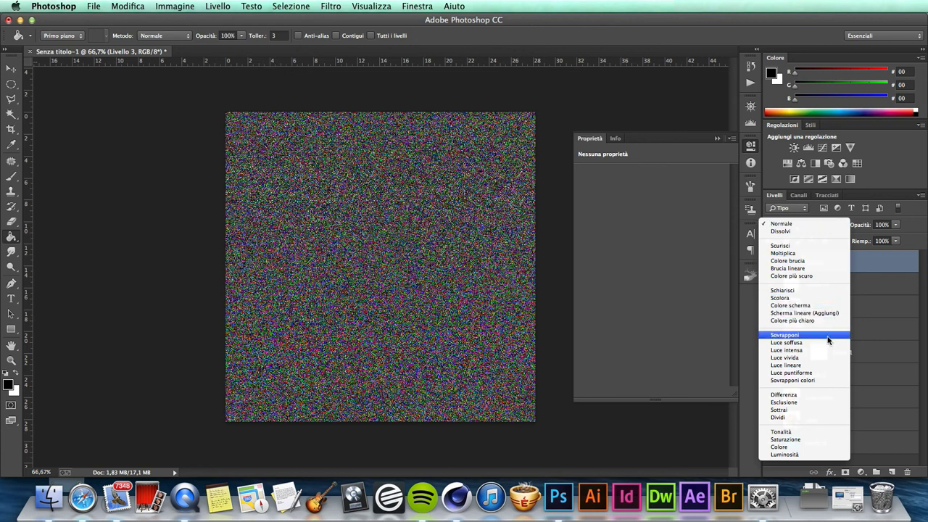
{"action": "left_click", "coordinate": [829, 335]}
{"action": "left_click", "coordinate": [896, 225]}
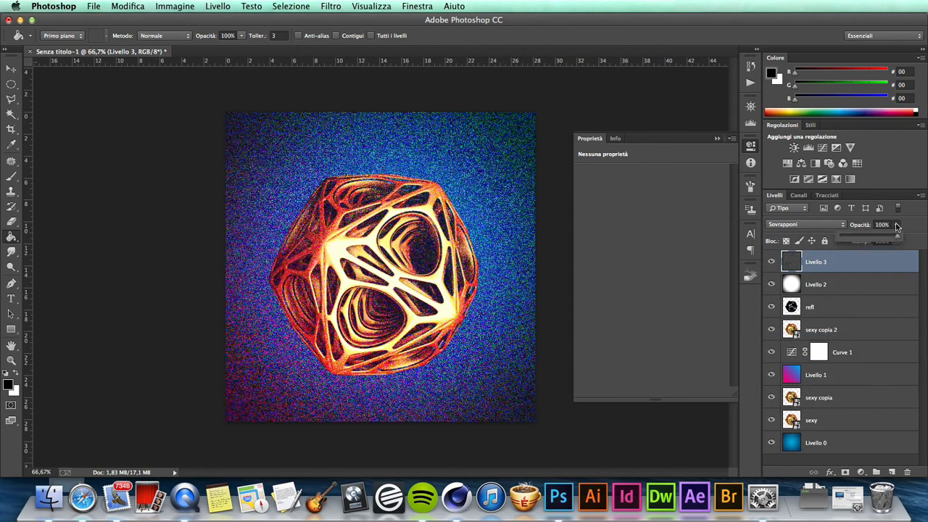
{"action": "left_click_drag", "start_coordinate": [865, 236], "coordinate": [846, 238]}
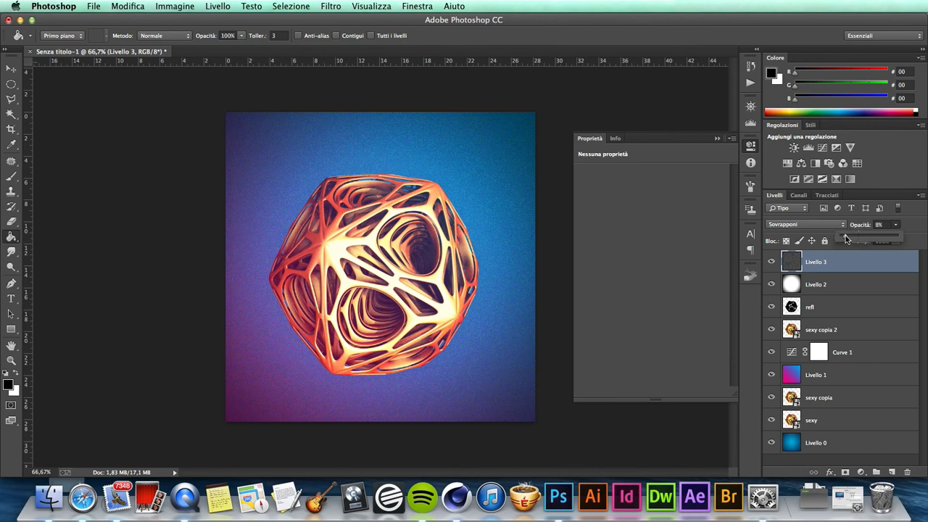
{"action": "left_click", "coordinate": [881, 225]}
{"action": "key", "text": "Up"}
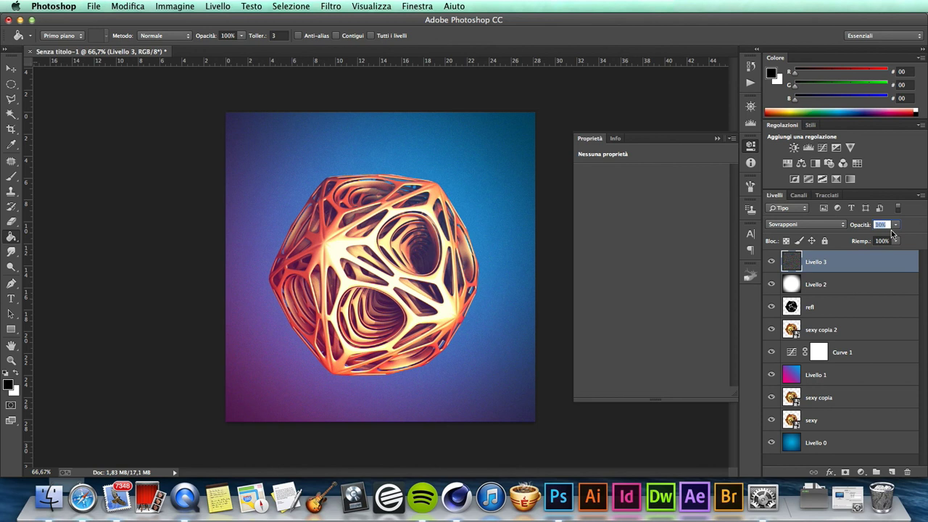
{"action": "key", "text": "Down"}
{"action": "key", "text": "Down"}
- Compare before and after by hiding and reshowing Livello 3, then all layers from sexy copia up to Livello 3
{"action": "left_click", "coordinate": [771, 262]}
{"action": "left_click", "coordinate": [770, 262]}
{"action": "left_click_drag", "start_coordinate": [771, 397], "coordinate": [770, 262]}
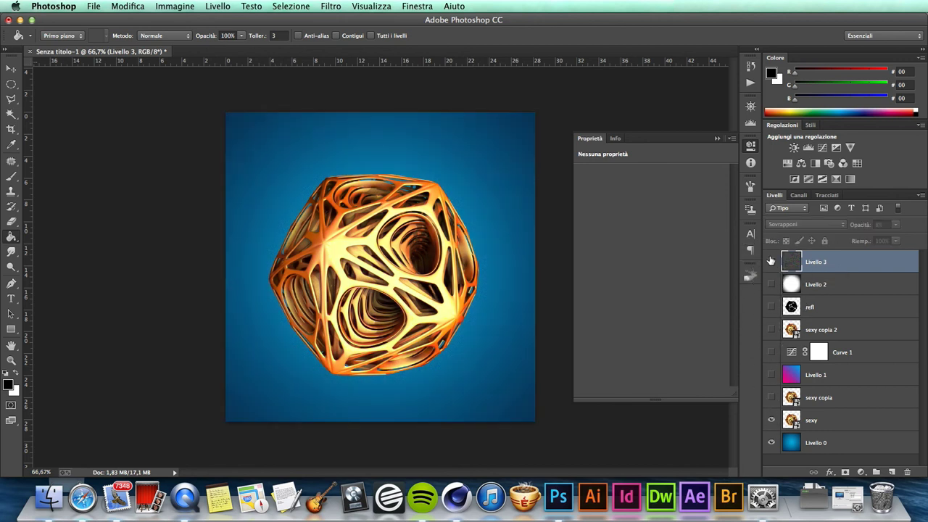
{"action": "left_click_drag", "start_coordinate": [772, 397], "coordinate": [773, 266]}
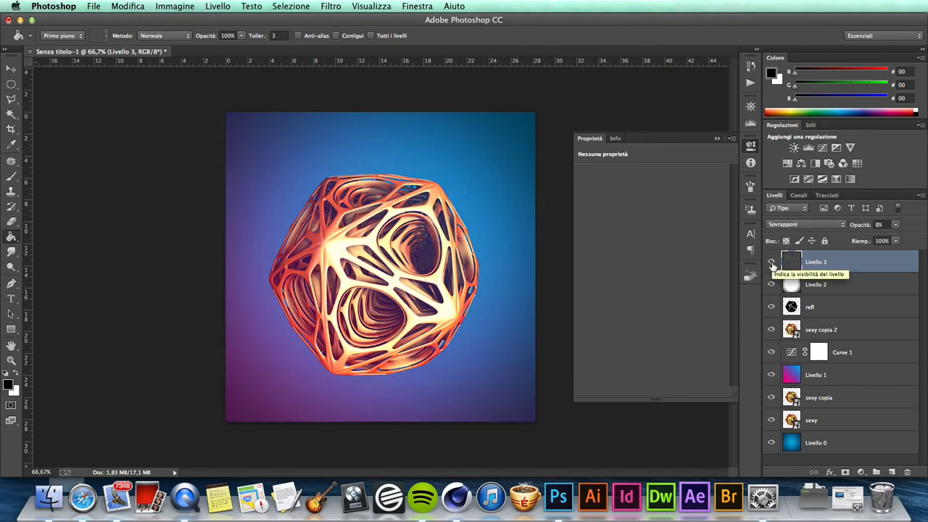